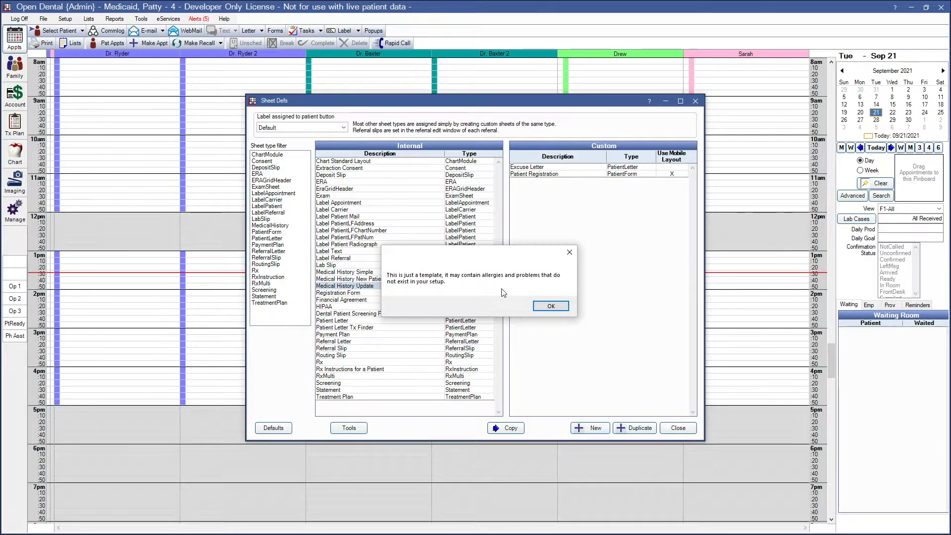
# Finish copying the internal Medical History Update sheet to the custom sheets and open the copy for editing.
pyautogui.click(551, 307)
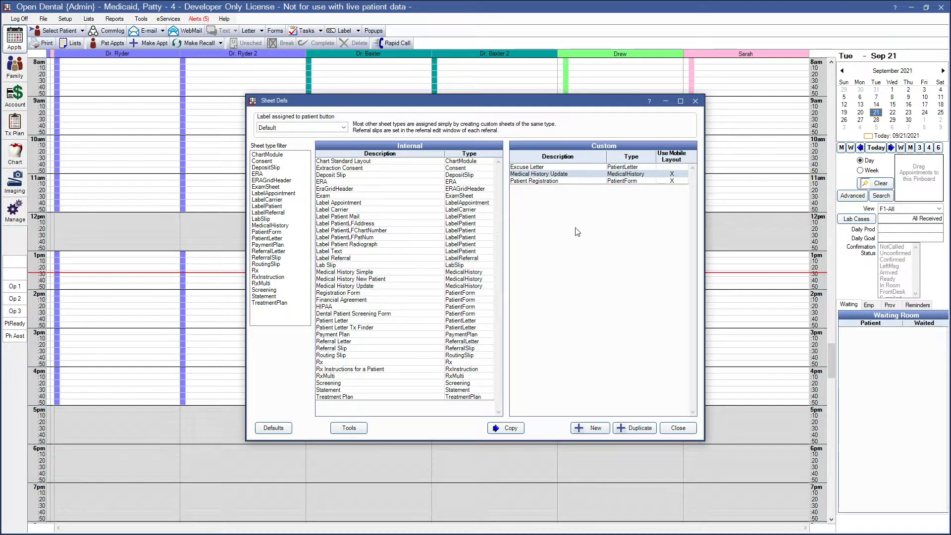
pyautogui.doubleClick(571, 177)
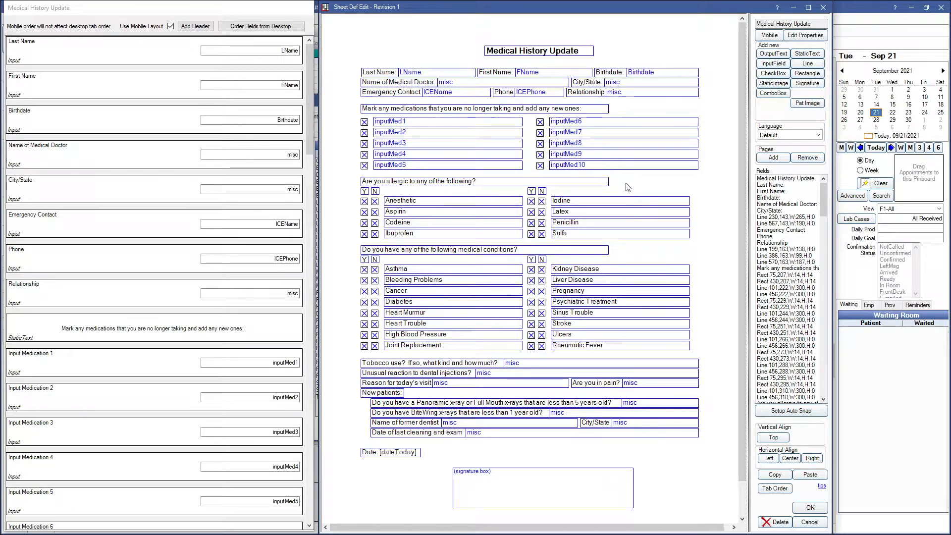
# Review the field names available for a new input field, including ICEPhone and the inputMed entries, without adding one.
pyautogui.click(782, 65)
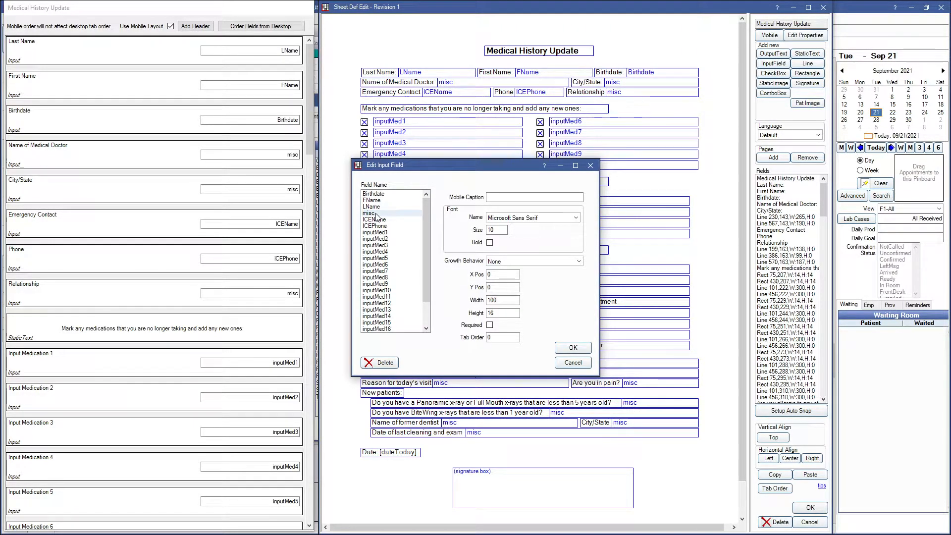
pyautogui.click(385, 226)
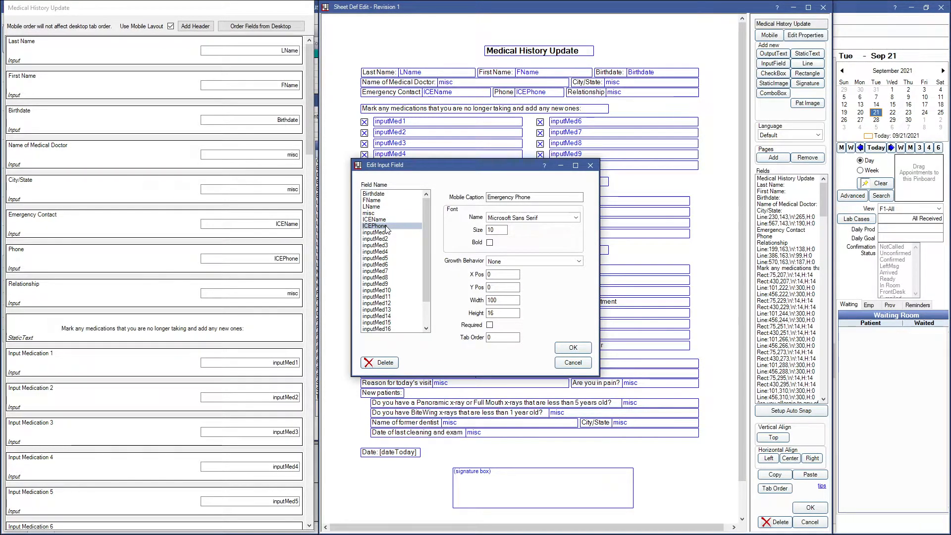
pyautogui.click(395, 233)
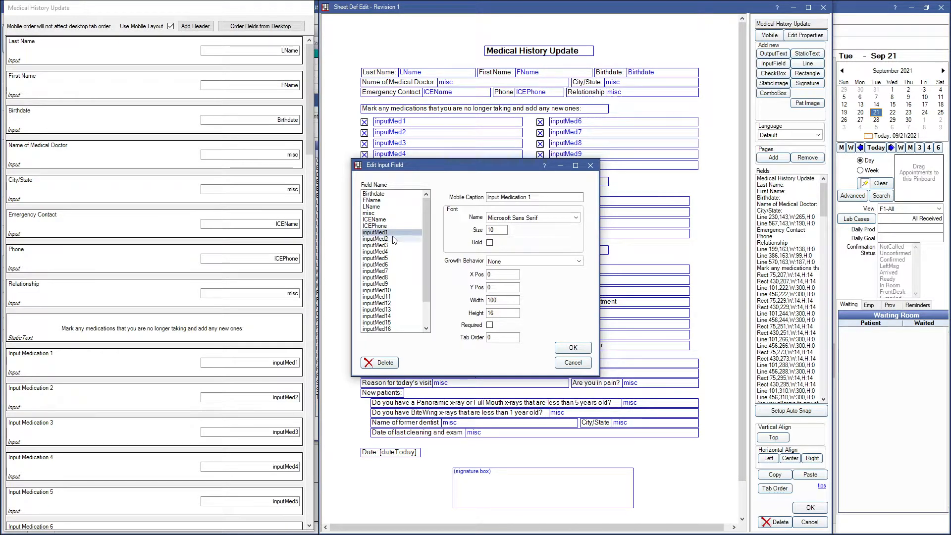
pyautogui.scroll(-1, 391, 242)
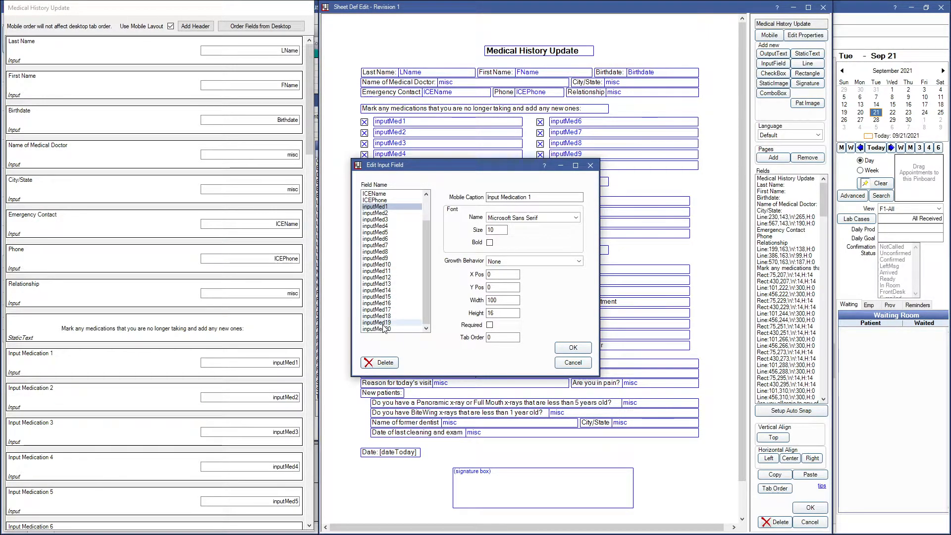
pyautogui.scroll(1, 383, 312)
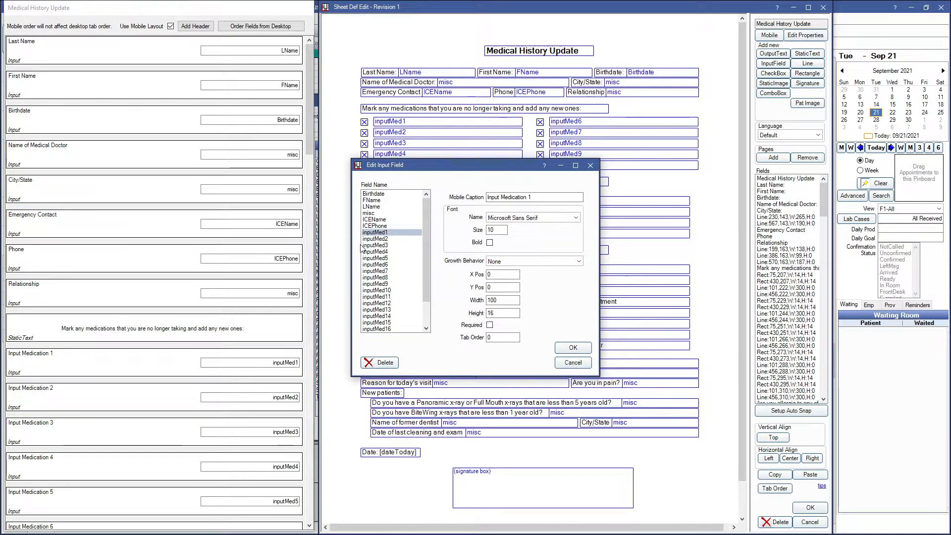
pyautogui.click(573, 362)
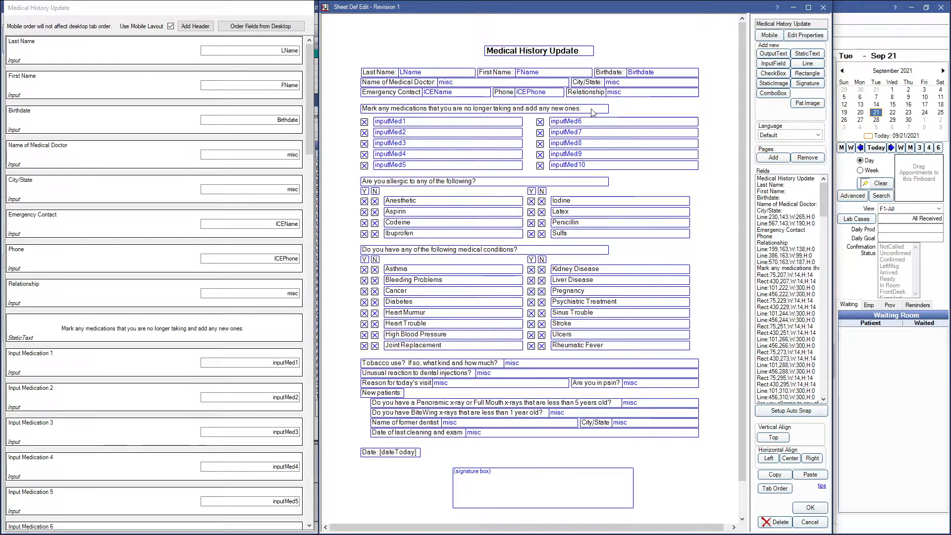
# Select the inputMed1 field and review the field names available for a new check box, without adding one.
pyautogui.click(393, 124)
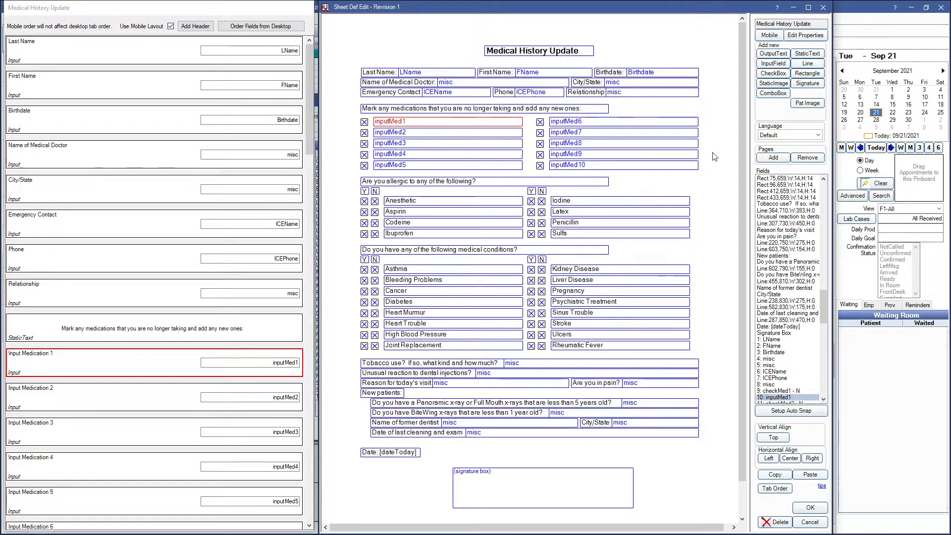
pyautogui.click(777, 74)
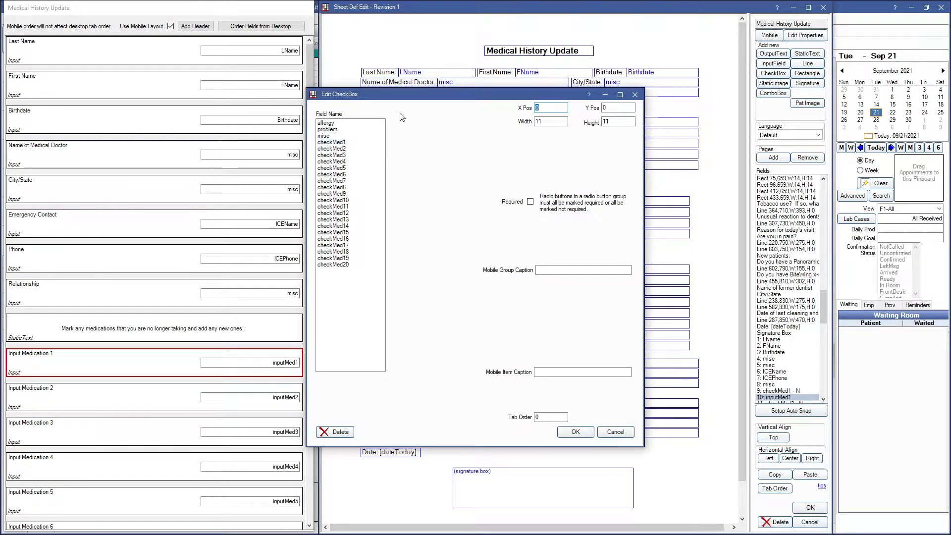
pyautogui.moveTo(440, 92); pyautogui.dragTo(399, 109)
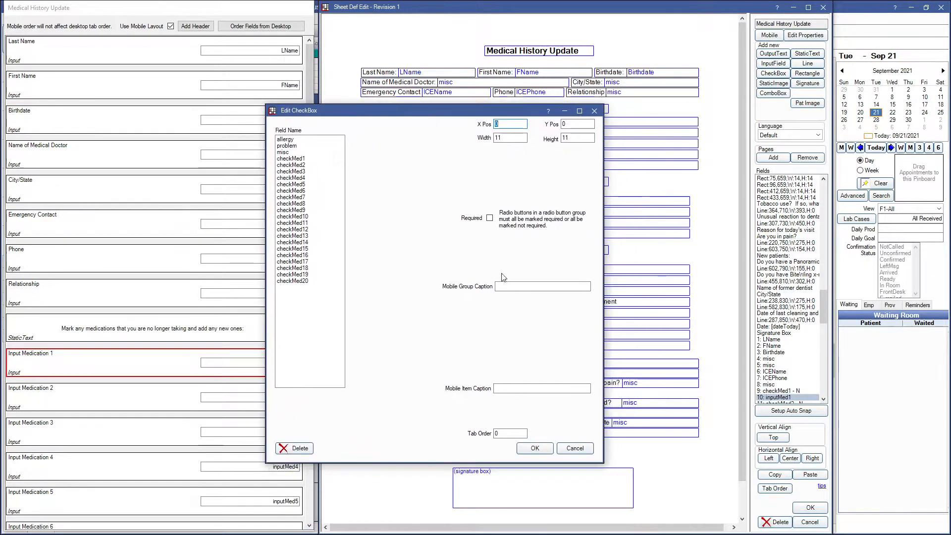
pyautogui.click(575, 447)
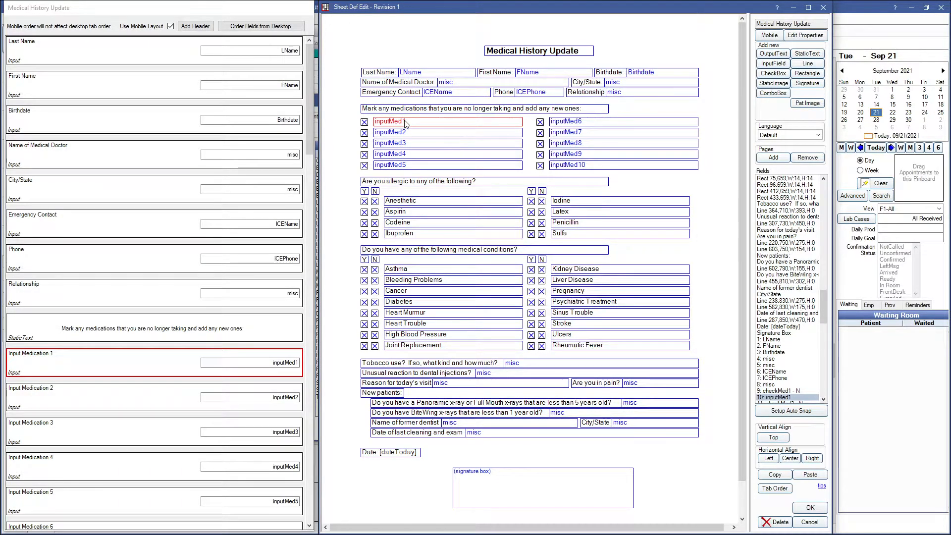
# Examine the checkMed1 and checkMed2 check box settings and how they pair with the adjacent medication input fields.
pyautogui.click(364, 122)
pyautogui.doubleClick(365, 122)
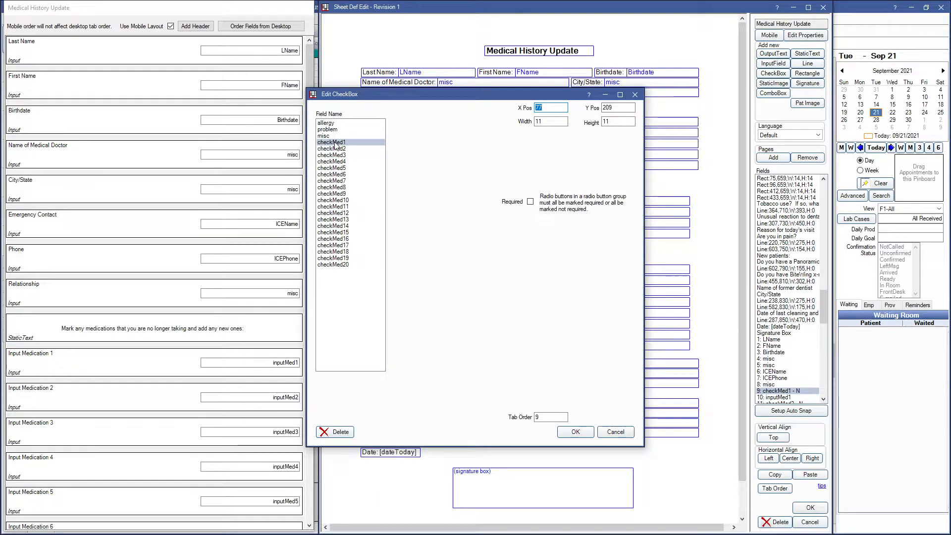
pyautogui.moveTo(430, 97); pyautogui.dragTo(323, 155)
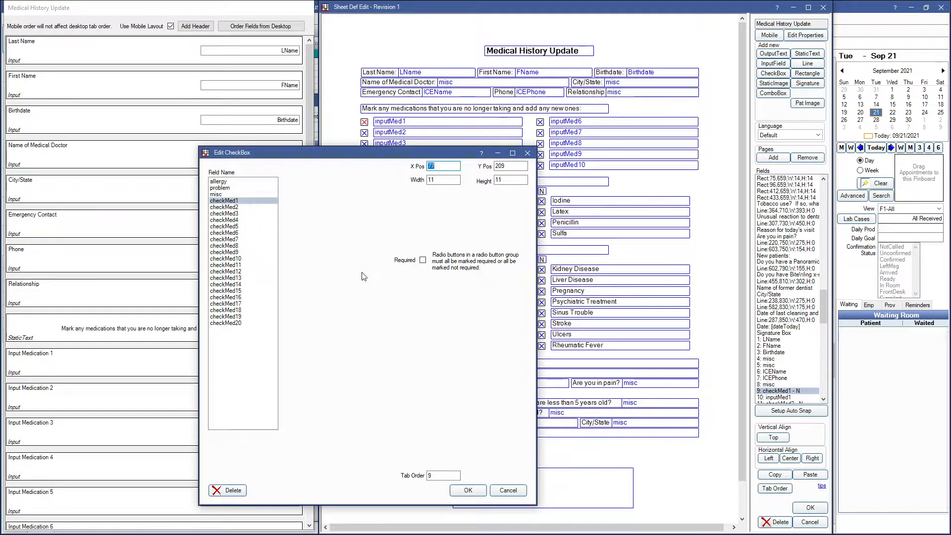
pyautogui.click(508, 491)
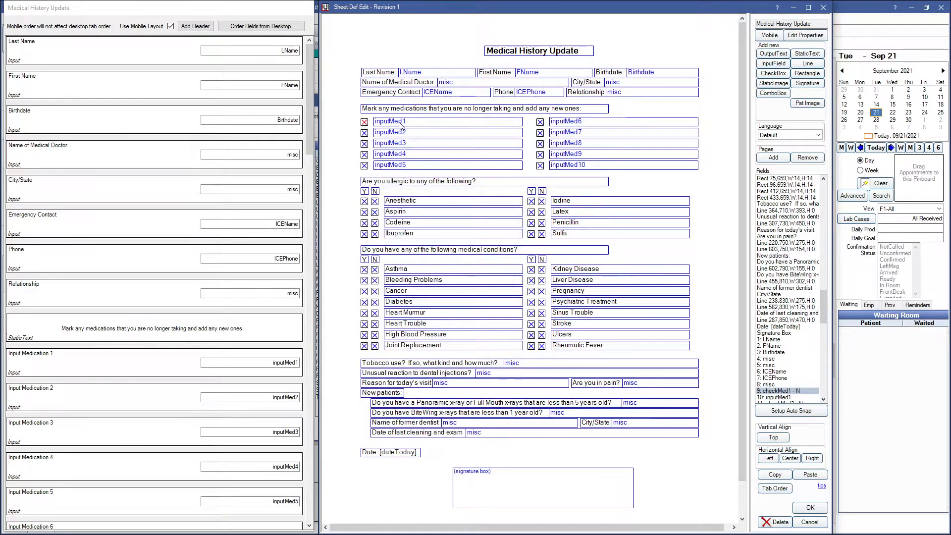
pyautogui.click(386, 122)
pyautogui.doubleClick(365, 133)
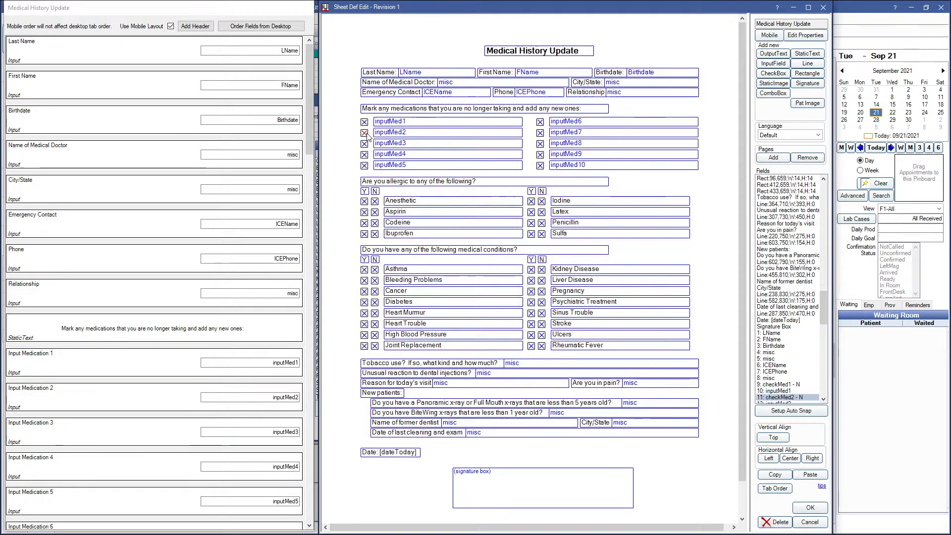
pyautogui.click(616, 432)
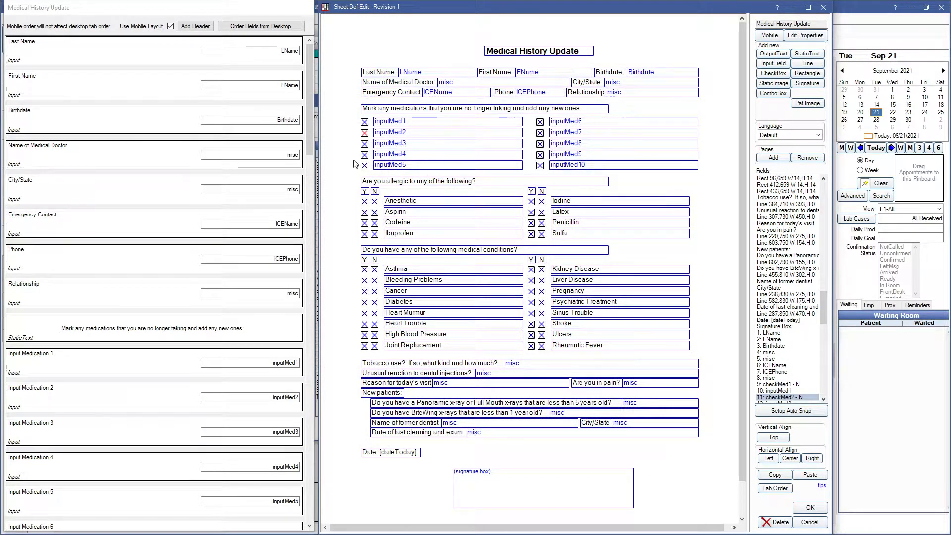
pyautogui.click(407, 122)
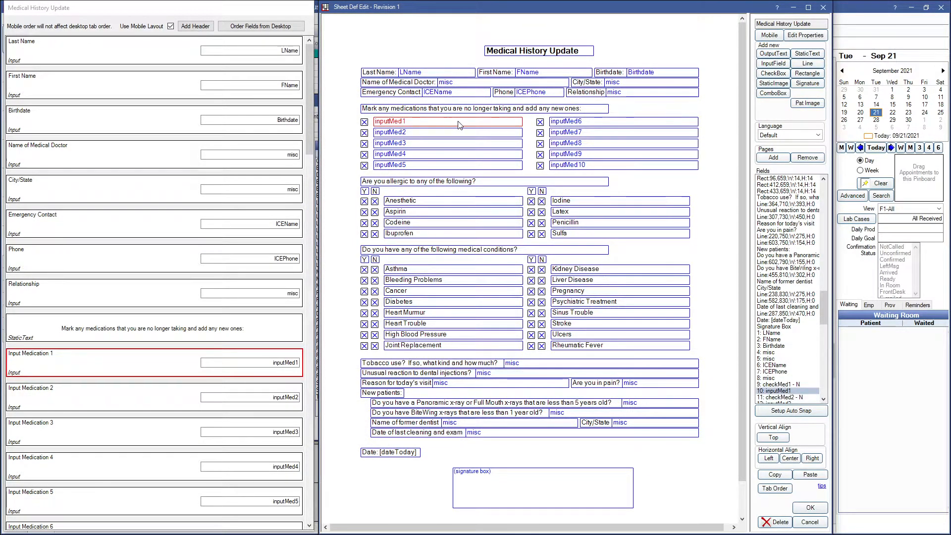
pyautogui.click(364, 124)
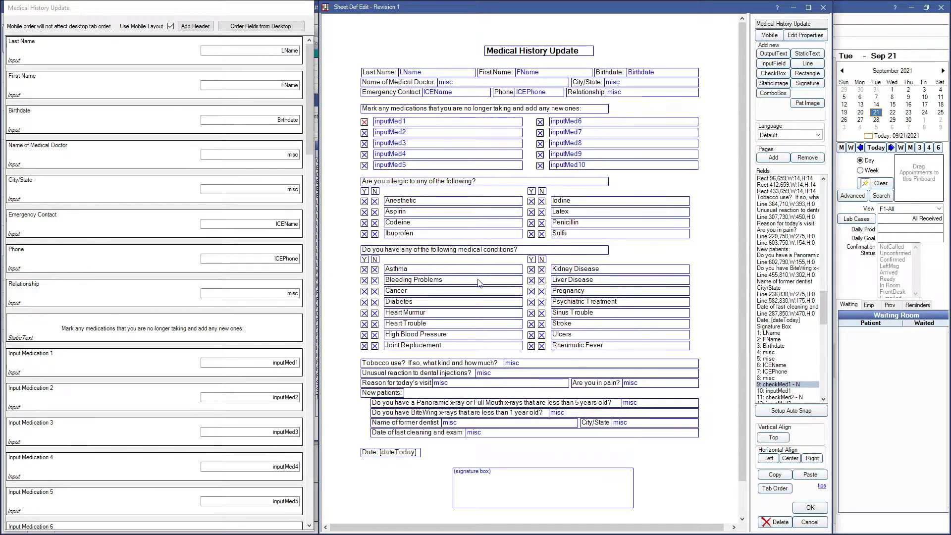
# Add Anesthetic to the allergy list from the Anesthetic Yes check box, keeping allergy type None.
pyautogui.doubleClick(364, 204)
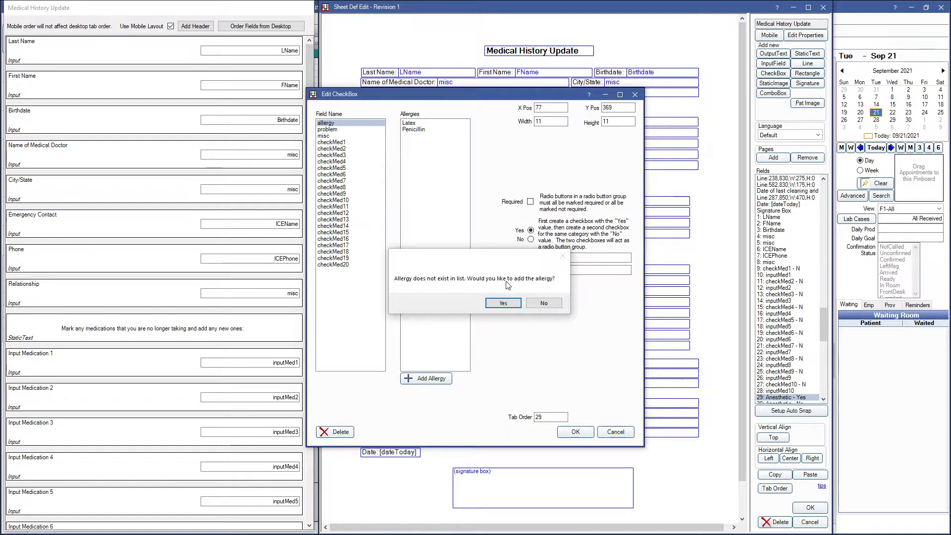
pyautogui.click(502, 305)
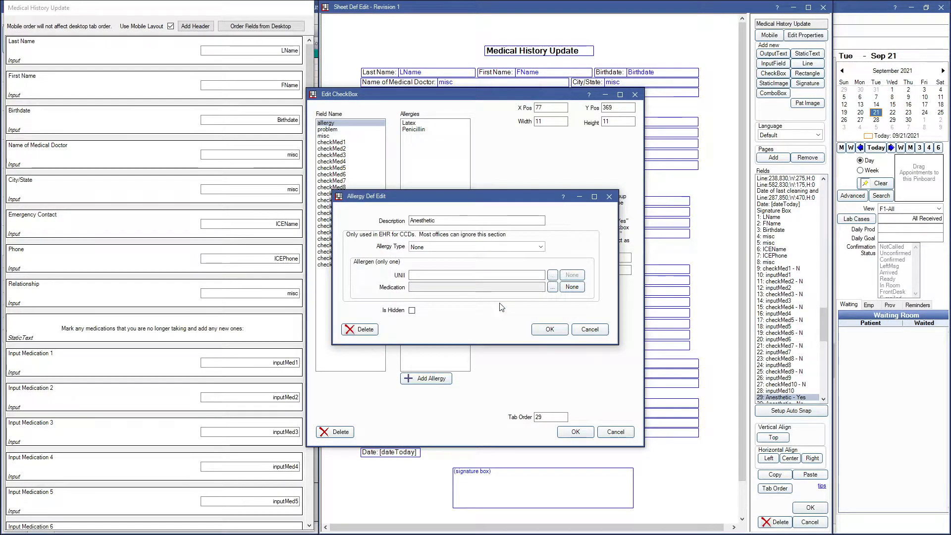
pyautogui.click(557, 333)
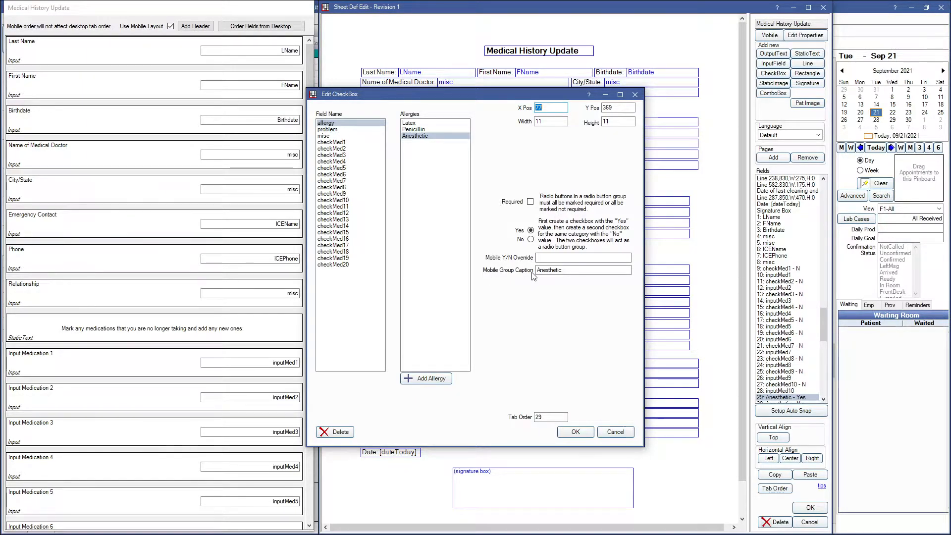
# Review the Anesthetic Yes check box's mobile group caption against the sheet layout and close its settings without saving.
pyautogui.moveTo(568, 271); pyautogui.dragTo(513, 282)
pyautogui.moveTo(489, 92); pyautogui.dragTo(179, 131)
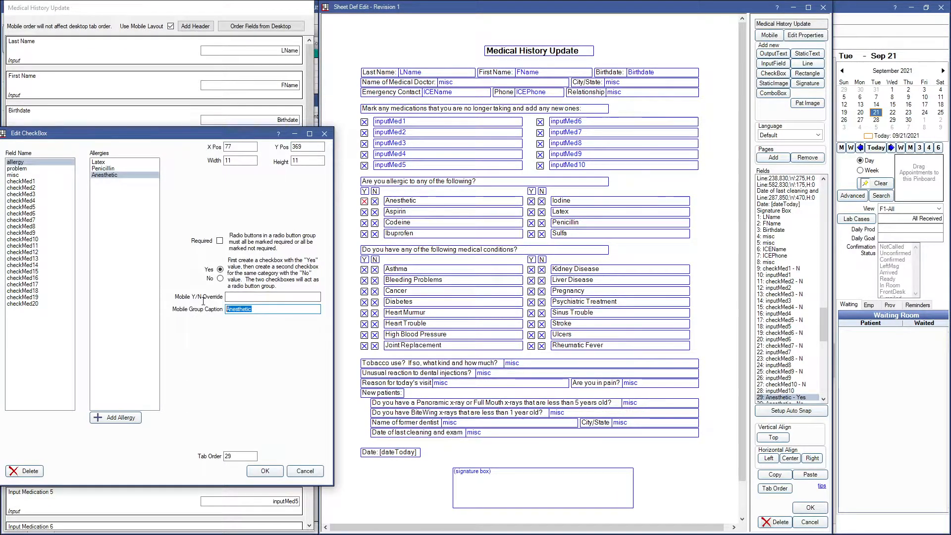
pyautogui.moveTo(186, 137); pyautogui.dragTo(604, 147)
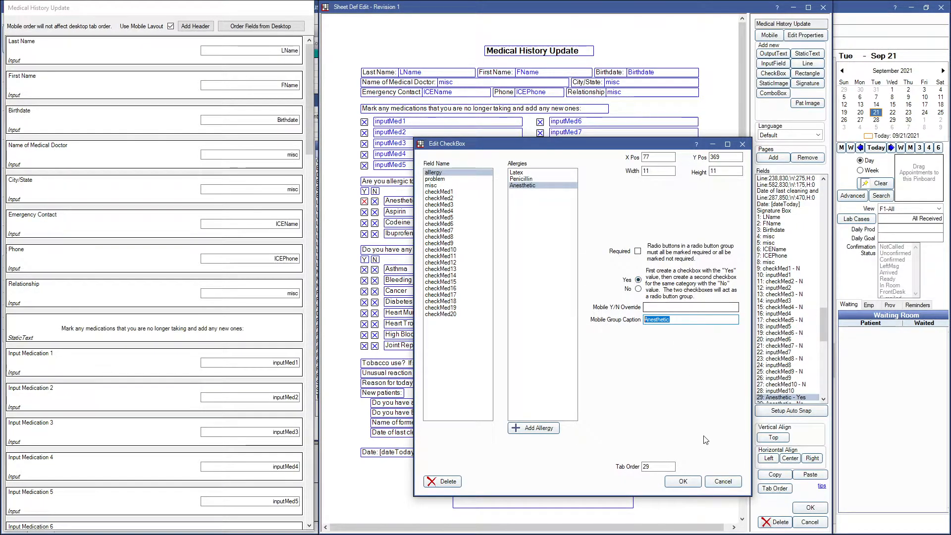
pyautogui.click(723, 481)
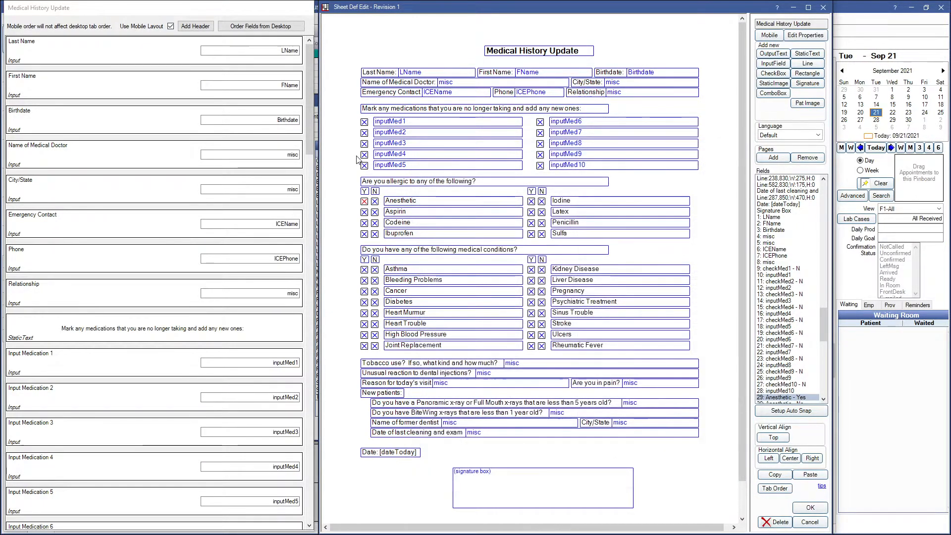
# Compare the Yes/No radio settings of the Anesthetic No and Yes check boxes without saving changes.
pyautogui.doubleClick(374, 201)
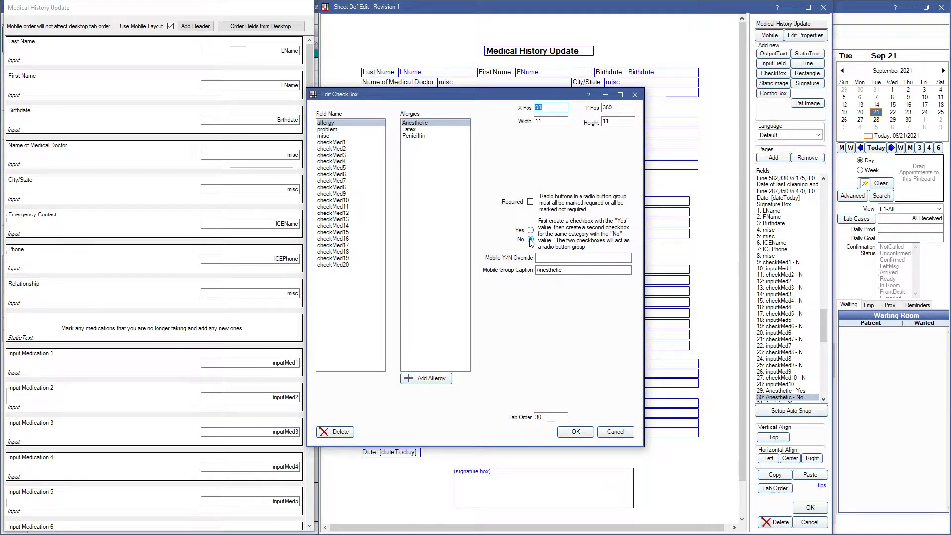
pyautogui.click(425, 128)
pyautogui.click(612, 432)
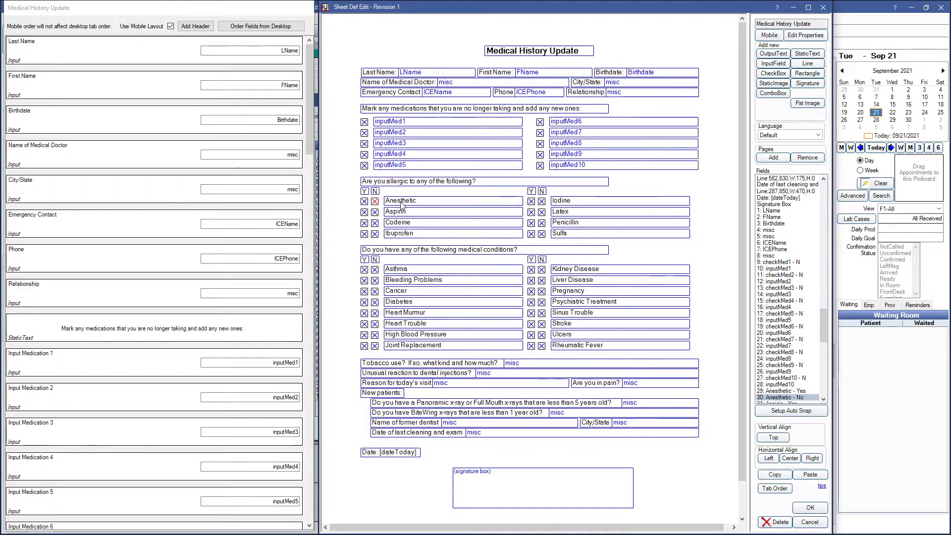
pyautogui.doubleClick(367, 205)
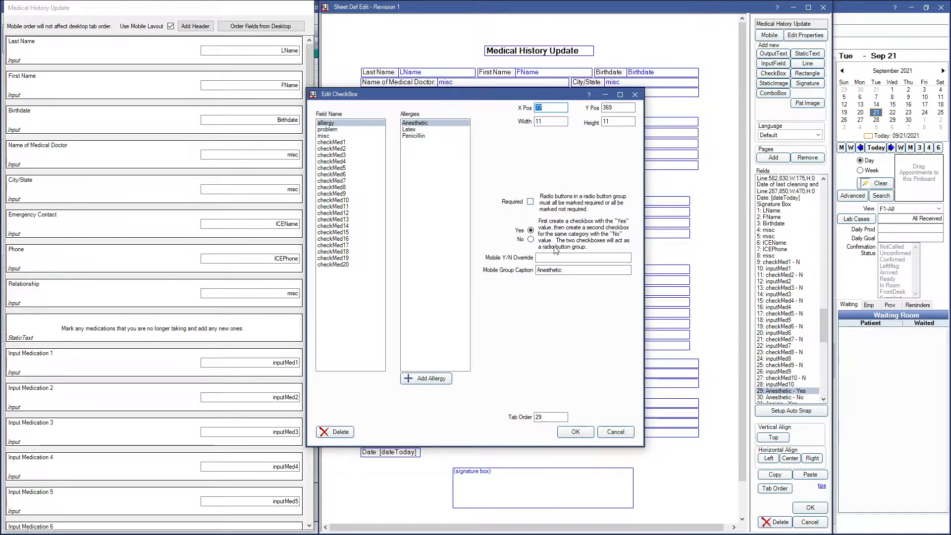
pyautogui.click(625, 433)
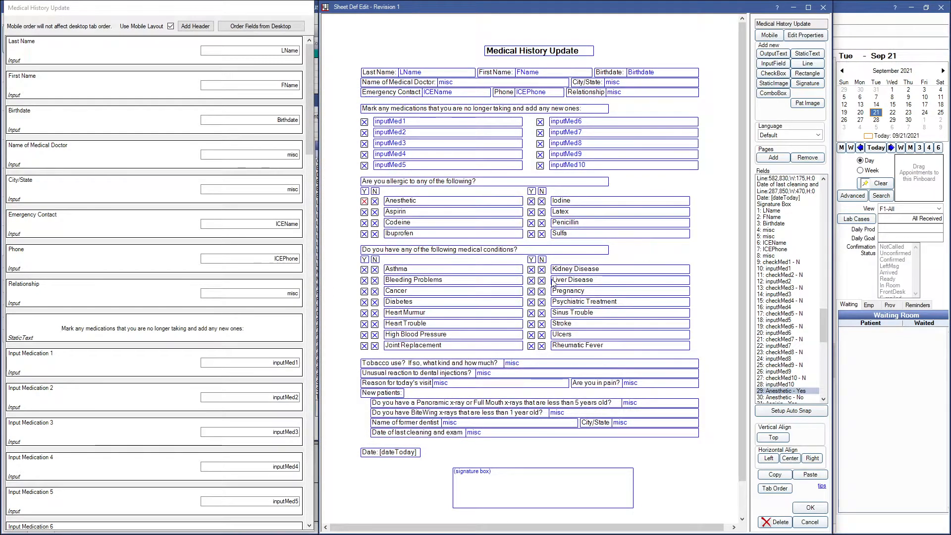
# From the Asthma Yes check box, decline the automatic problem creation and manually add a problem with the description "asthma".
pyautogui.doubleClick(364, 269)
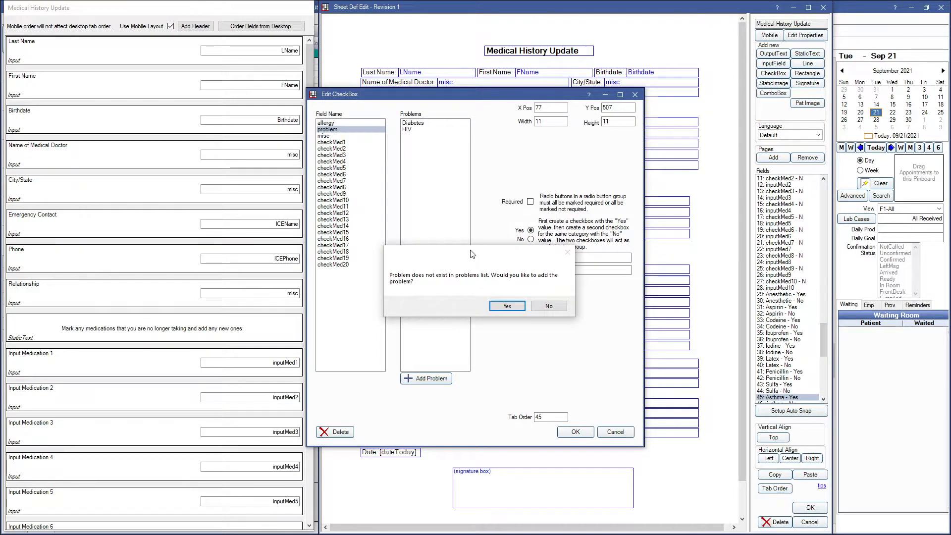
pyautogui.moveTo(470, 251); pyautogui.dragTo(463, 293)
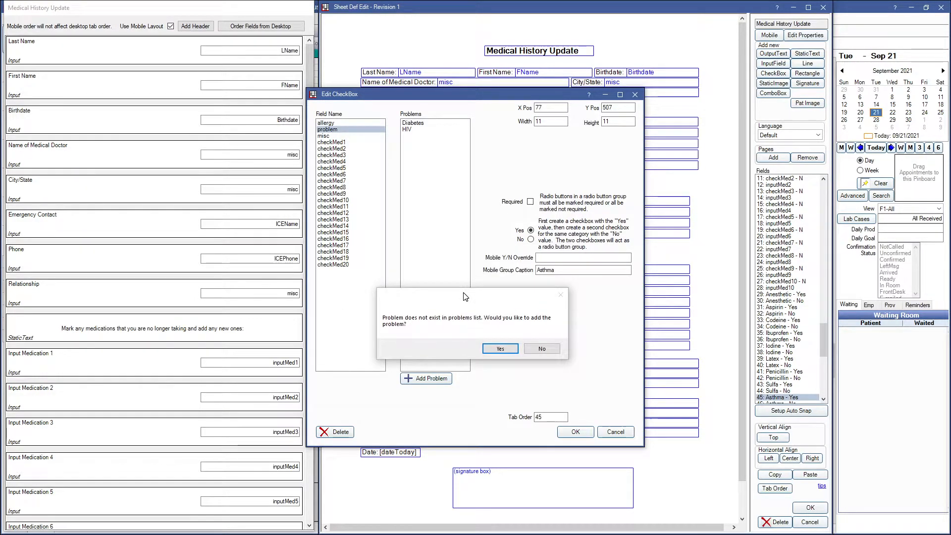
pyautogui.click(542, 350)
pyautogui.click(434, 383)
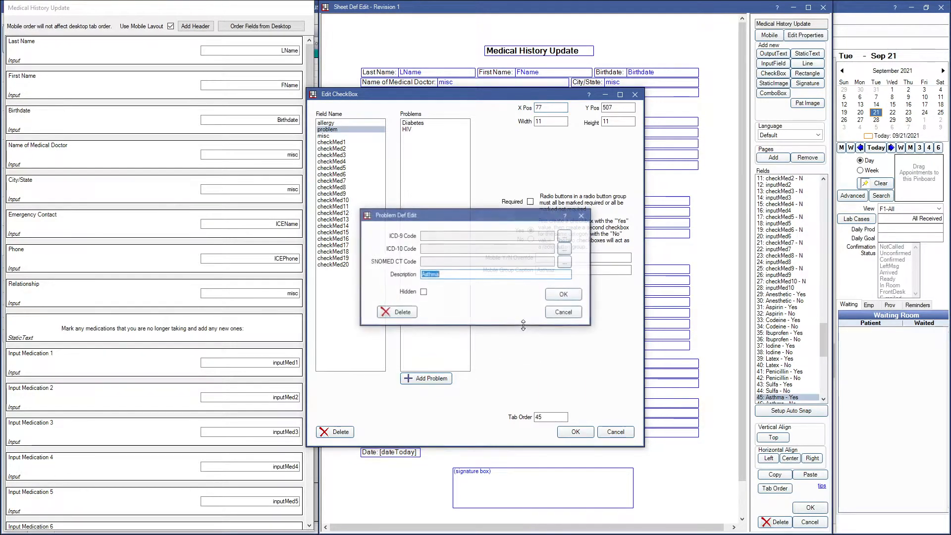
pyautogui.click(424, 275)
pyautogui.press('BackSpace')
pyautogui.write('a')
pyautogui.click(564, 294)
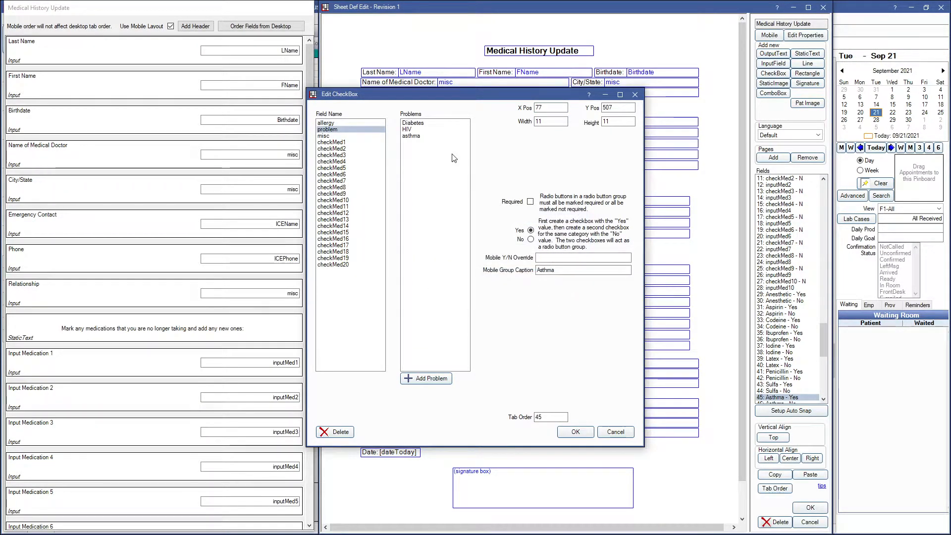
pyautogui.click(616, 431)
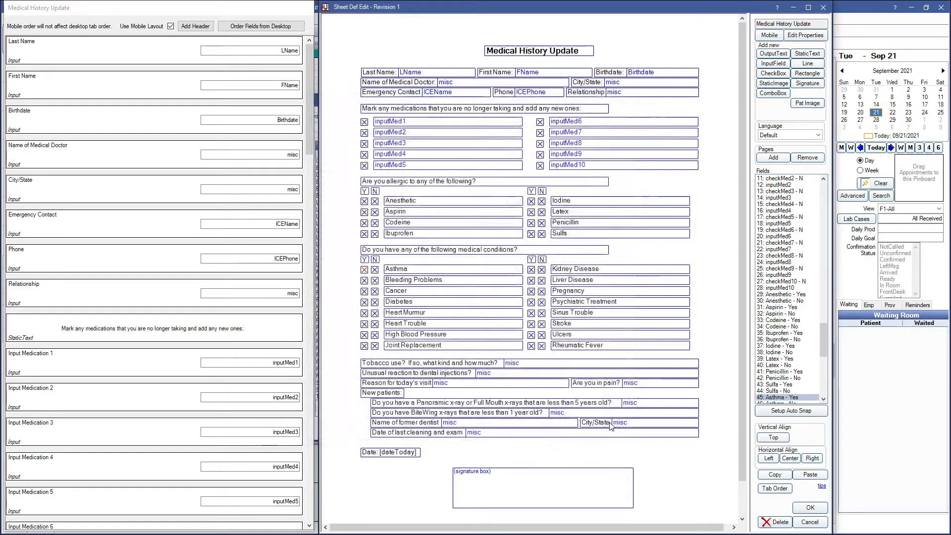
# Link the Asthma Yes check box to the asthma problem, declining the automatic creation of a new problem.
pyautogui.doubleClick(365, 270)
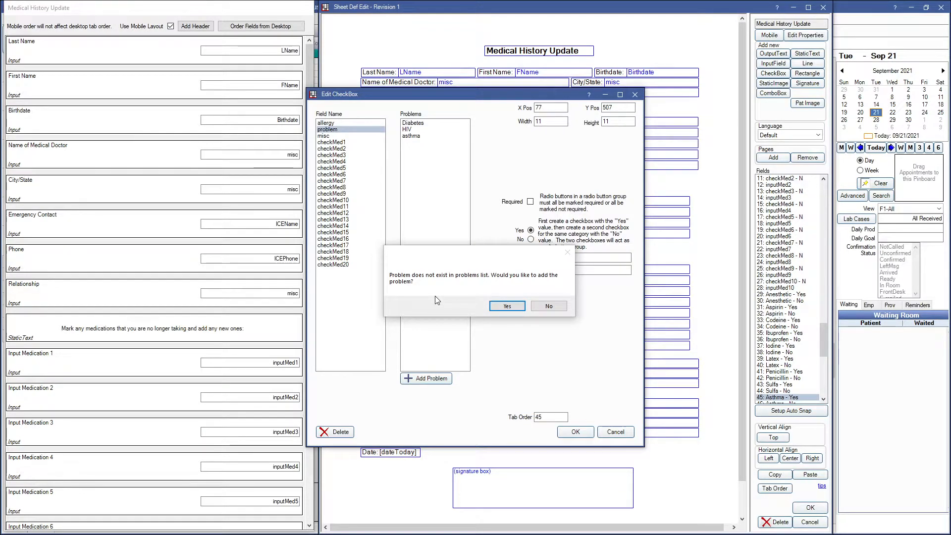
pyautogui.moveTo(468, 258); pyautogui.dragTo(457, 317)
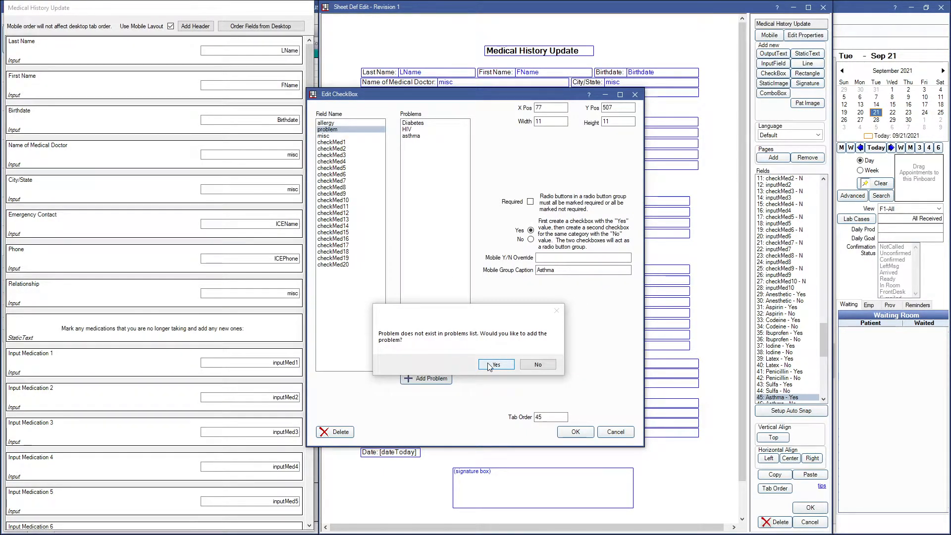
pyautogui.click(538, 365)
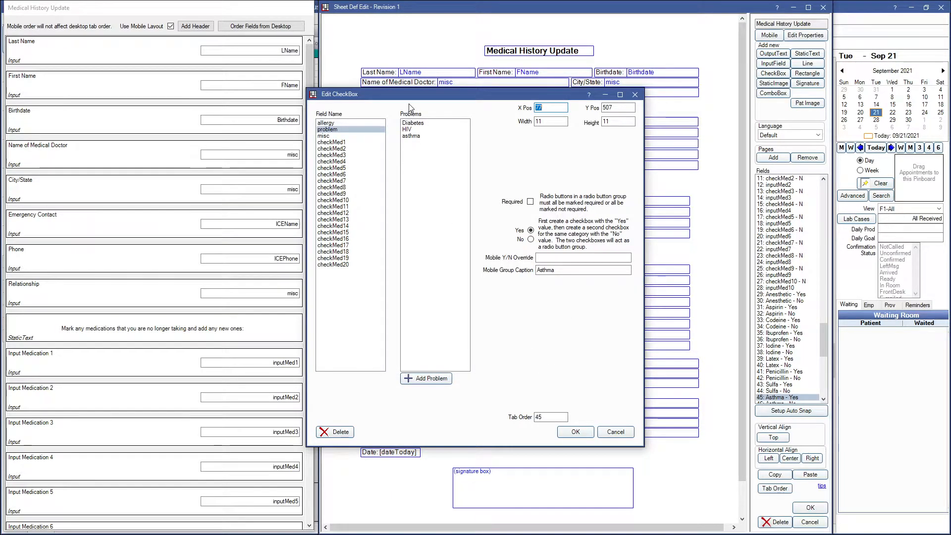
pyautogui.click(418, 137)
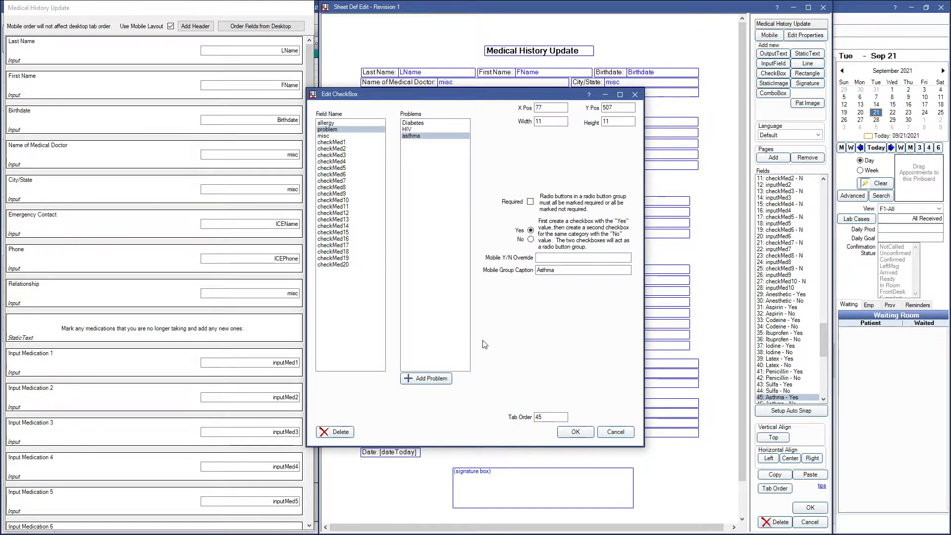
pyautogui.click(575, 431)
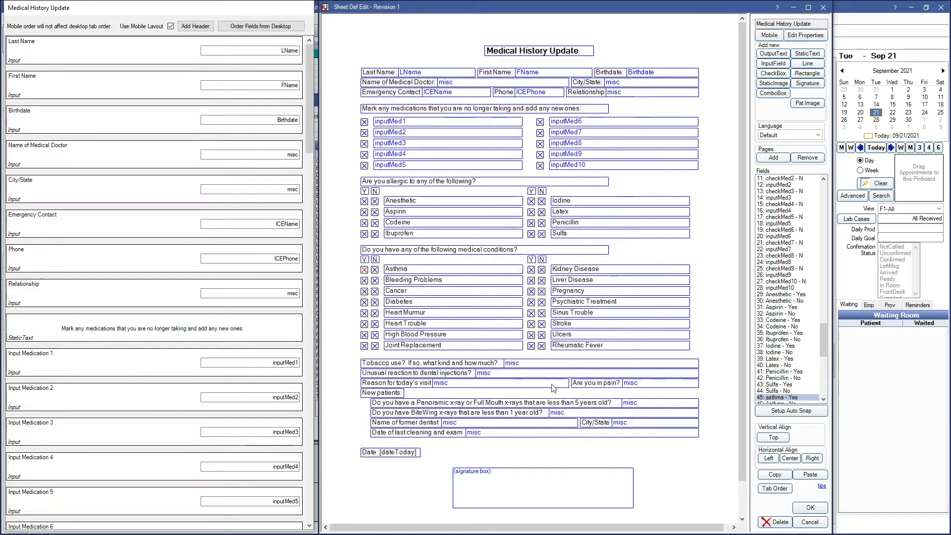
# Link the Asthma No check box to the asthma problem as well, declining the automatic problem creation.
pyautogui.doubleClick(374, 270)
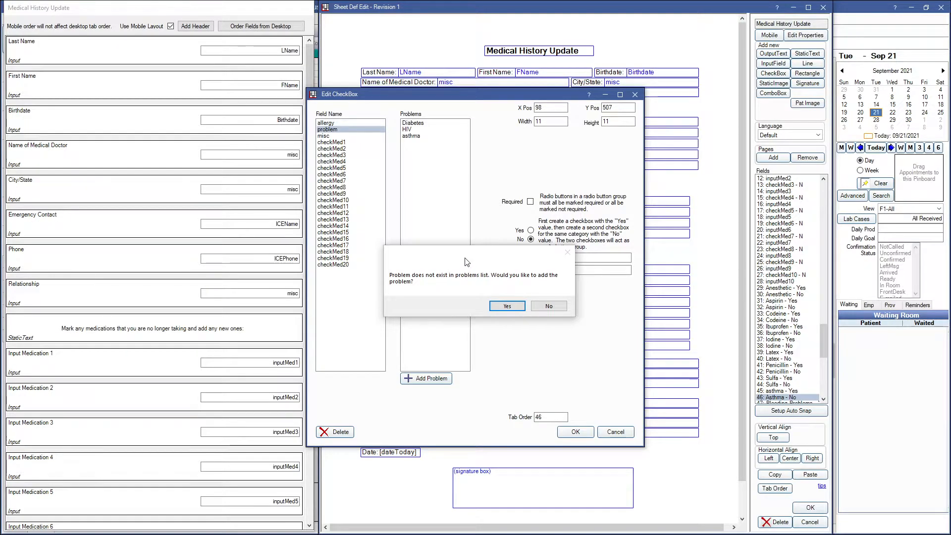
pyautogui.click(548, 307)
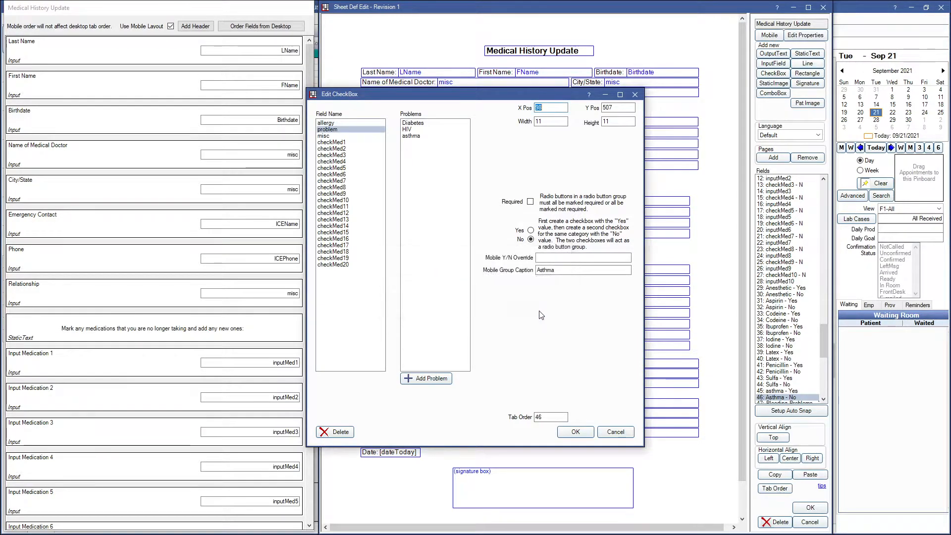
pyautogui.click(417, 138)
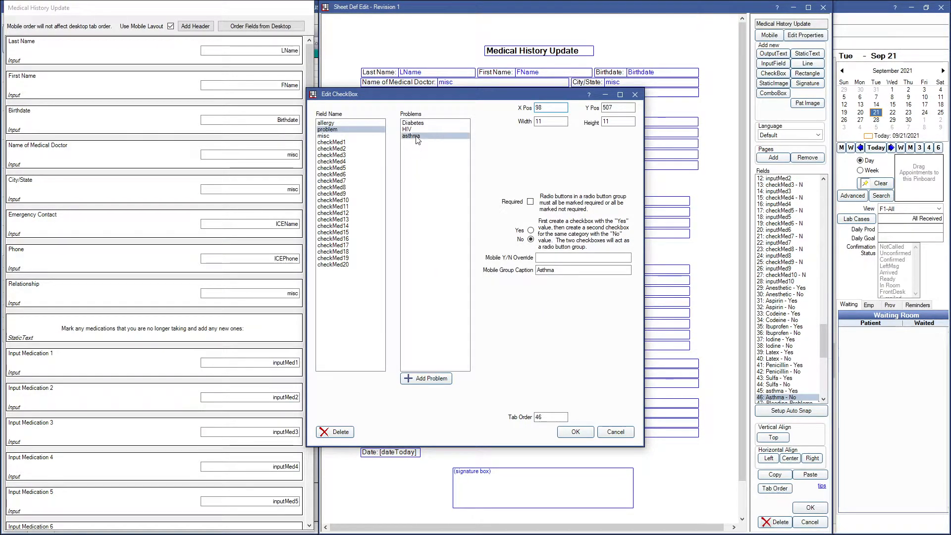
pyautogui.click(574, 432)
# Review the Asthma radio group in the mobile layout and the Asthma No check box's mobile group caption, closing its settings without saving.
pyautogui.scroll(-15, 147, 328)
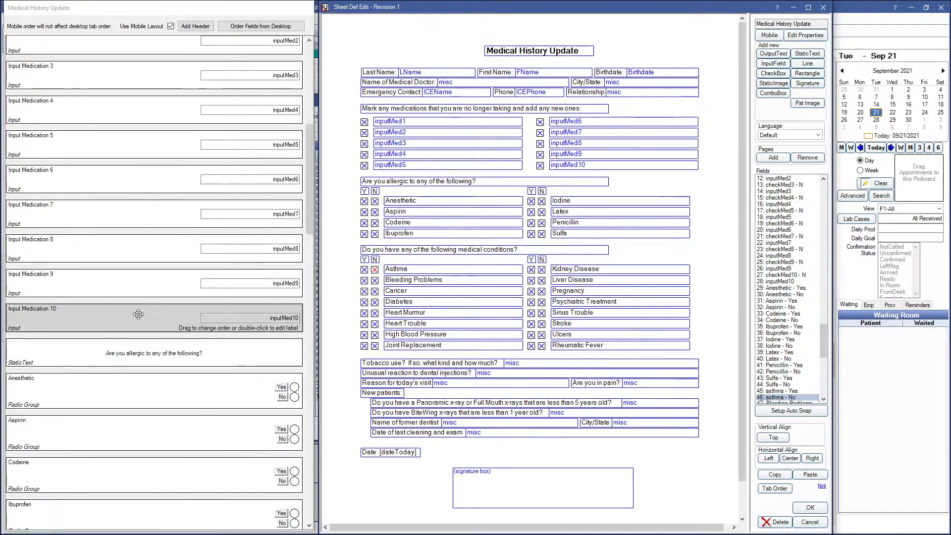
pyautogui.scroll(5, 147, 328)
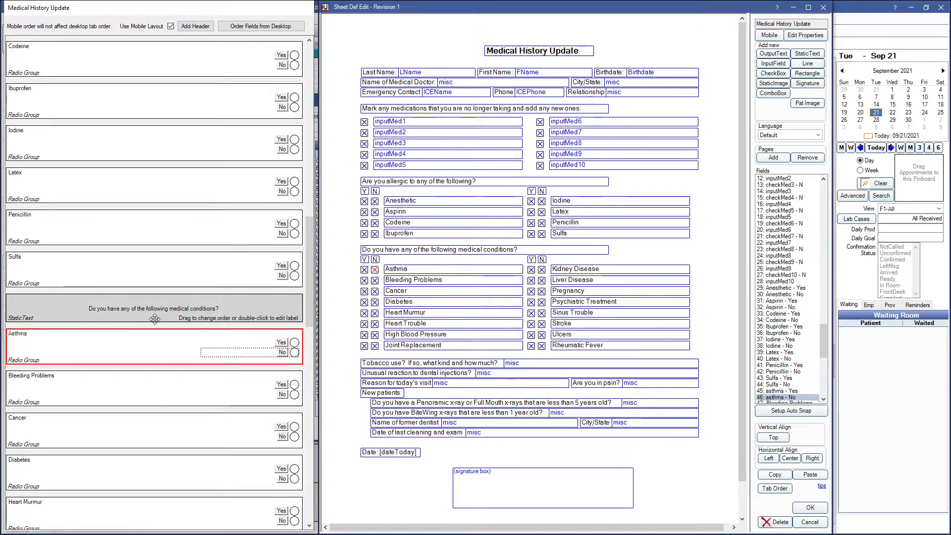
pyautogui.click(94, 345)
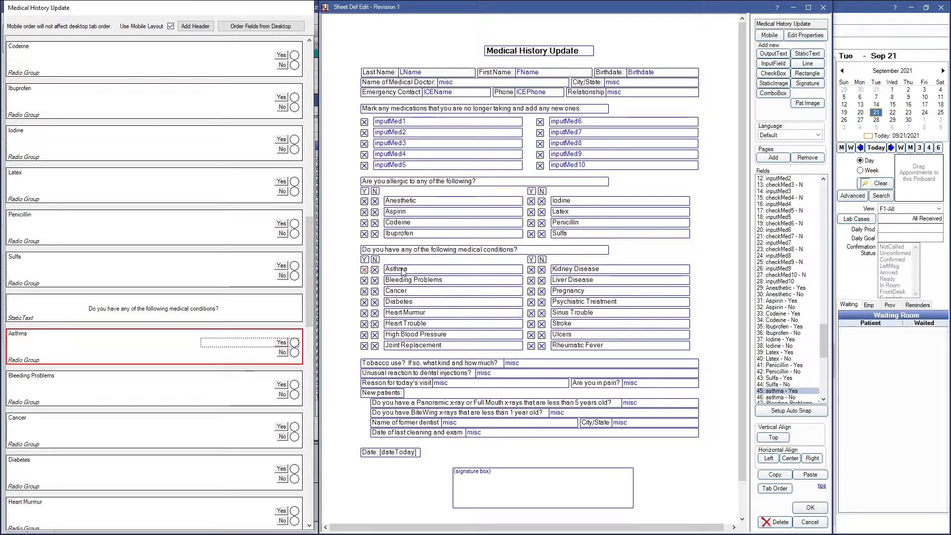
pyautogui.click(375, 272)
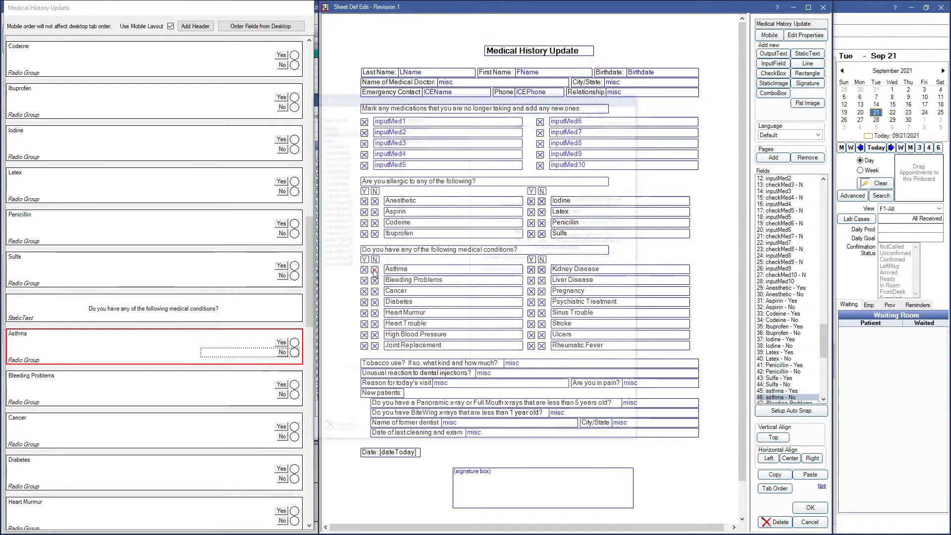
pyautogui.doubleClick(374, 272)
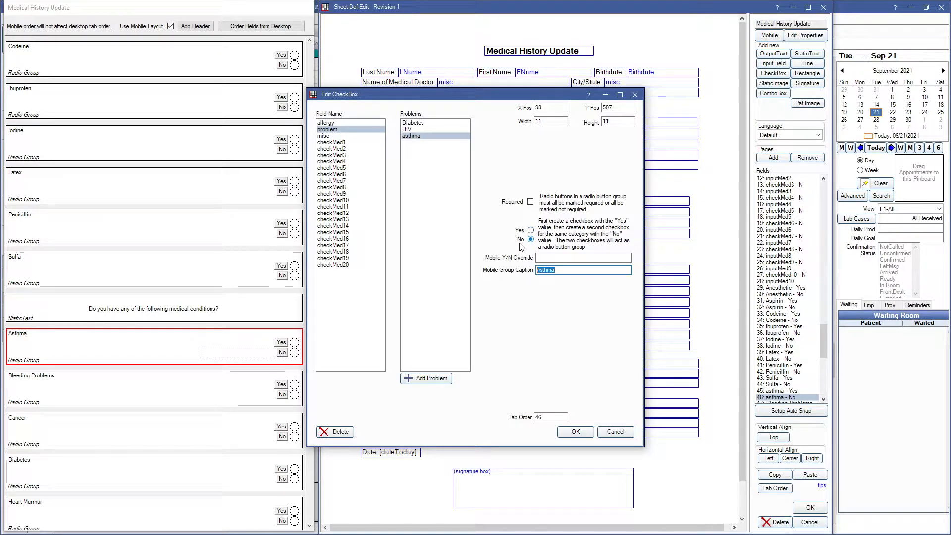
pyautogui.click(616, 431)
# Set the Asthma Yes check box's mobile Y/N override to "Si".
pyautogui.doubleClick(365, 270)
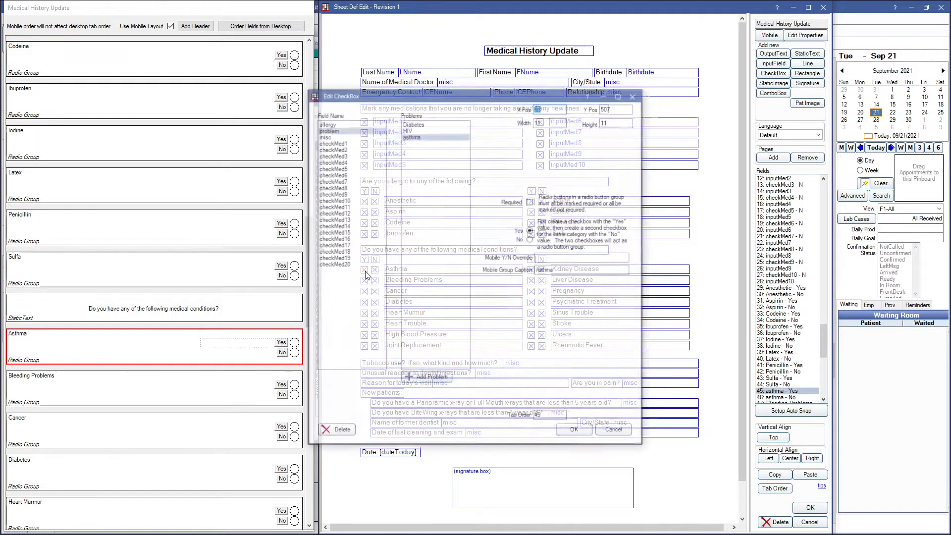
pyautogui.click(545, 258)
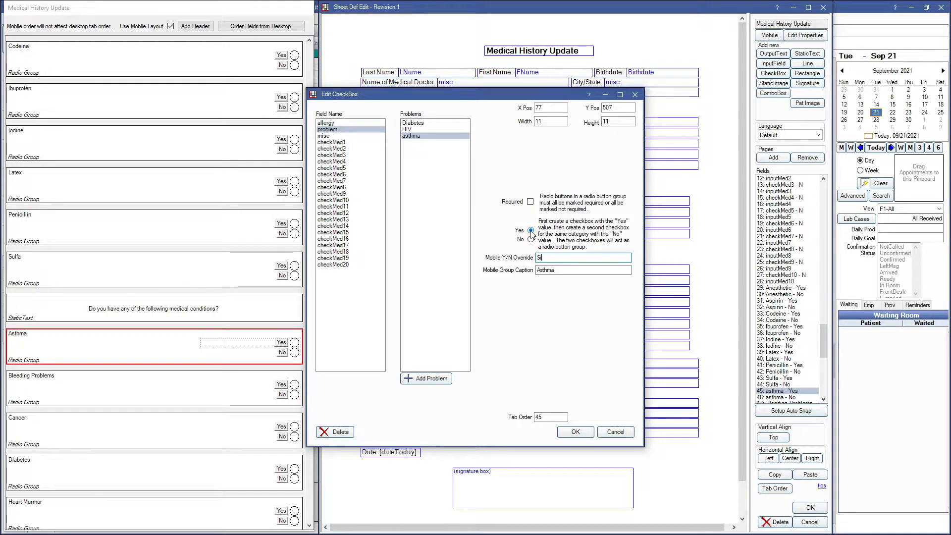
pyautogui.moveTo(557, 257); pyautogui.dragTo(524, 258)
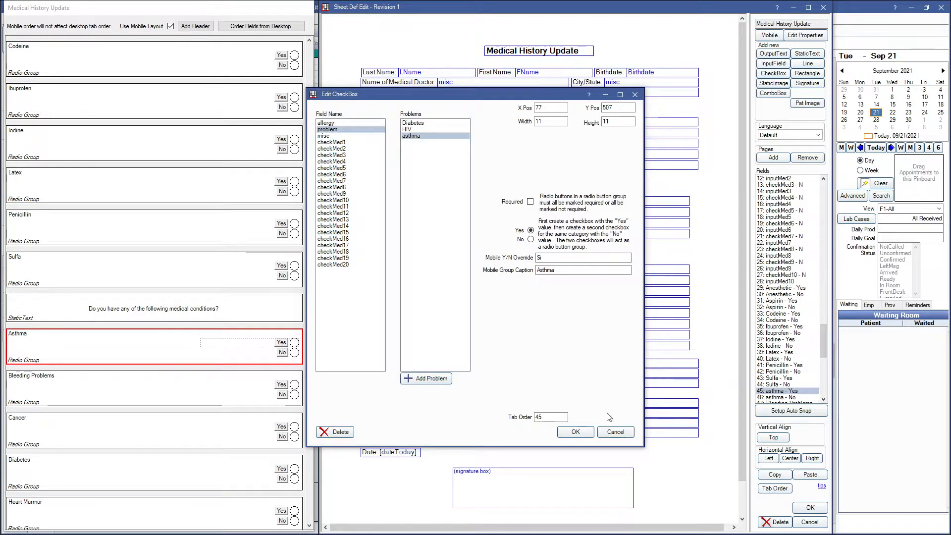
pyautogui.click(573, 433)
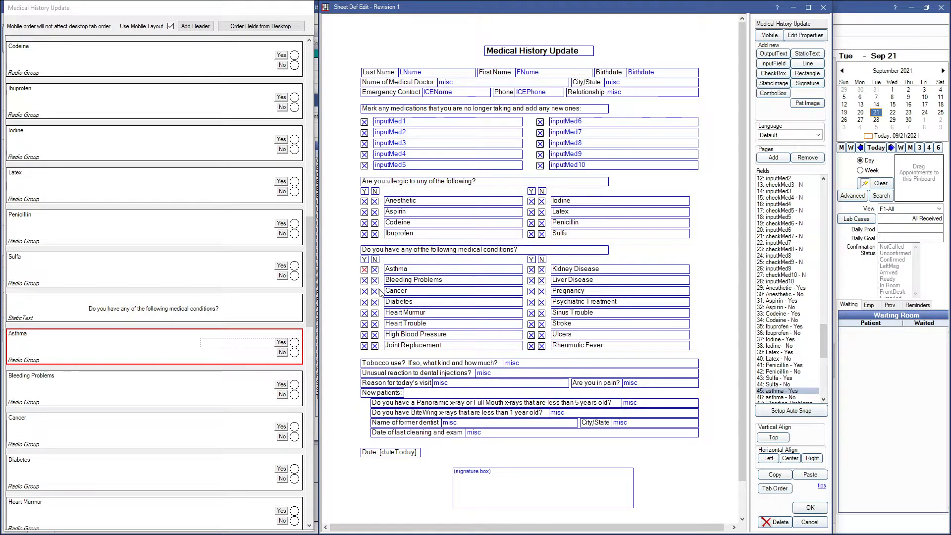
# Move every field, label and line from the tobacco question through the signature box down about 42 pixels.
pyautogui.click(365, 135)
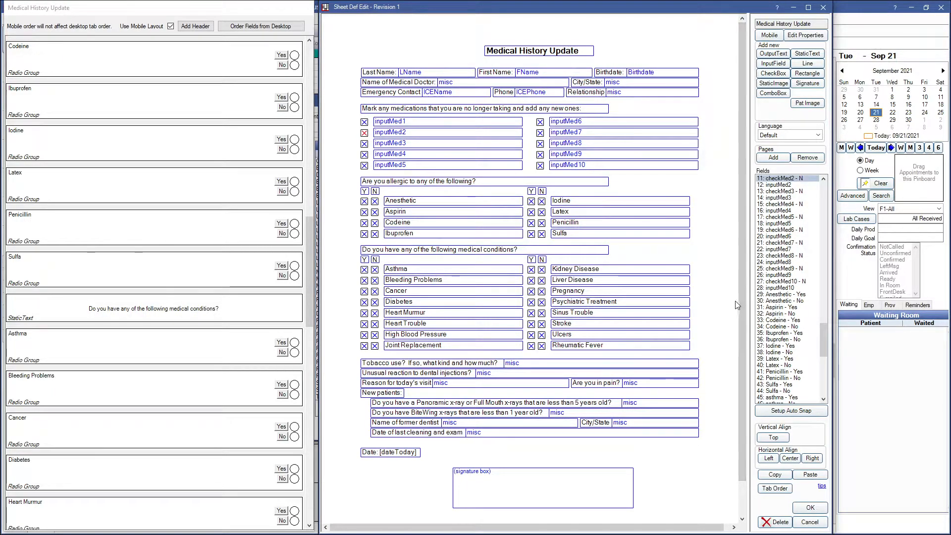
pyautogui.moveTo(742, 294); pyautogui.dragTo(742, 335)
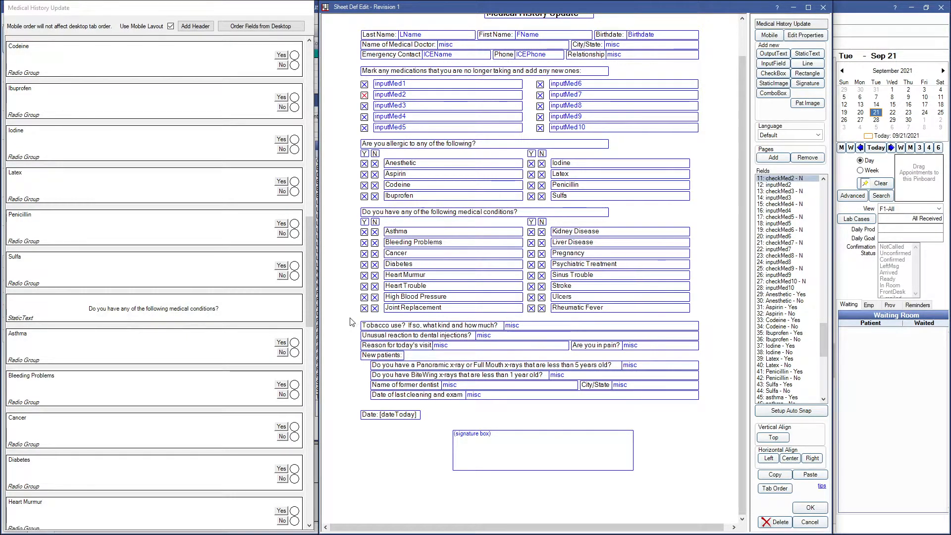
pyautogui.moveTo(354, 322)
pyautogui.mouseDown()
pyautogui.moveTo(623, 493)
pyautogui.moveTo(714, 493)
pyautogui.mouseUp()
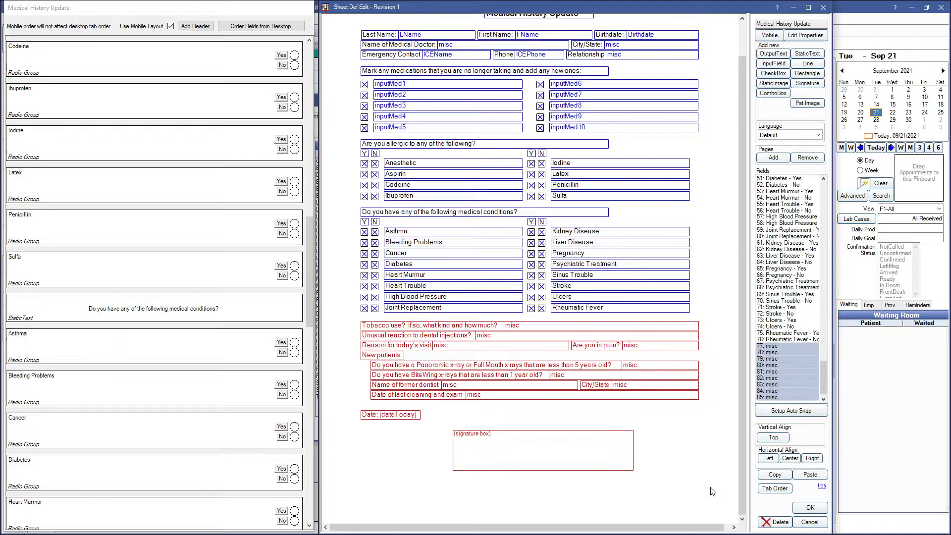
pyautogui.scroll(5, 800, 243)
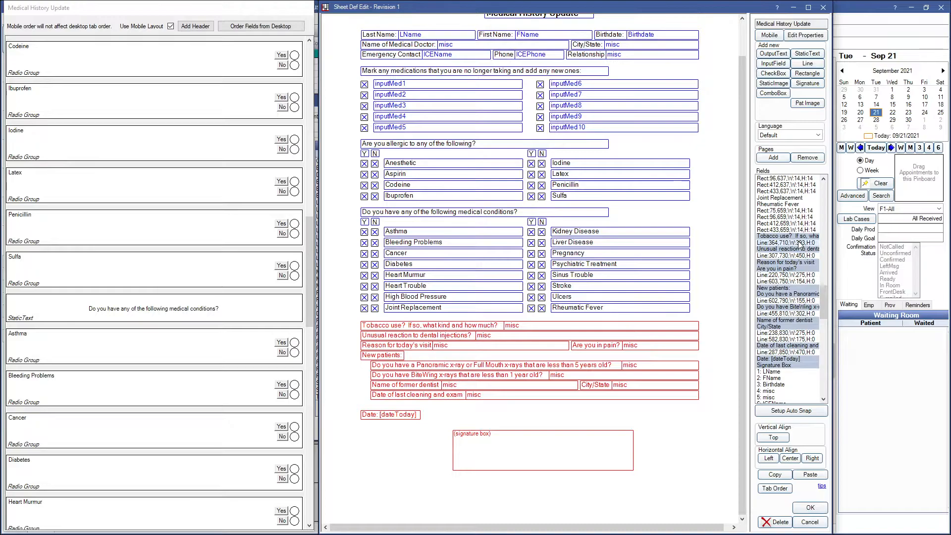
pyautogui.moveTo(801, 245); pyautogui.dragTo(800, 283)
pyautogui.keyDown('ctrl'); pyautogui.click(800, 301); pyautogui.keyUp('ctrl')
pyautogui.keyDown('ctrl'); pyautogui.click(799, 314); pyautogui.keyUp('ctrl')
pyautogui.keyDown('ctrl'); pyautogui.click(799, 332); pyautogui.keyUp('ctrl')
pyautogui.keyDown('ctrl'); pyautogui.click(798, 339); pyautogui.keyUp('ctrl')
pyautogui.keyDown('ctrl'); pyautogui.click(794, 352); pyautogui.keyUp('ctrl')
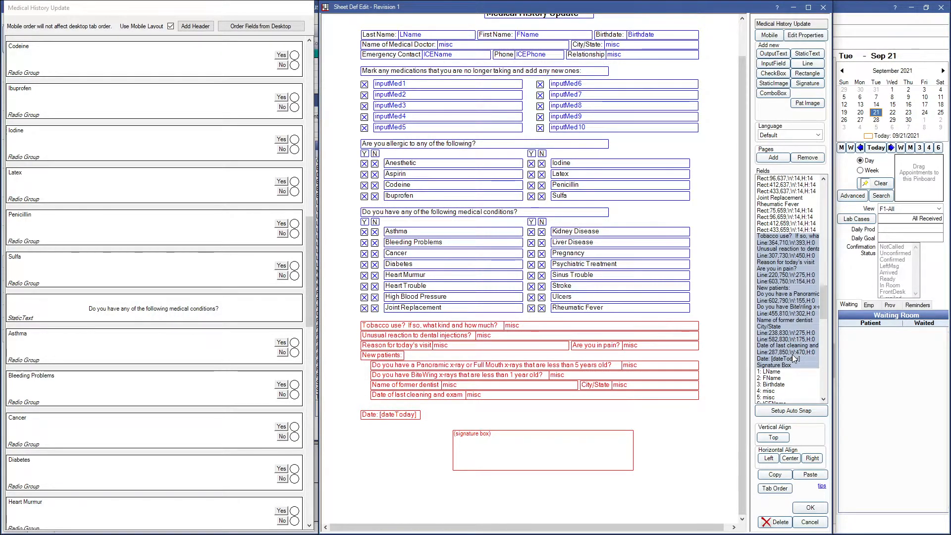
pyautogui.press('Down')
pyautogui.press('Down')
pyautogui.press('Down')
pyautogui.press('Down')
pyautogui.press('Down')
pyautogui.press('Down')
pyautogui.press('Down')
pyautogui.press('Down')
pyautogui.press('Down')
pyautogui.press('Down')
pyautogui.press('Down')
pyautogui.press('Down')
pyautogui.press('Down')
pyautogui.press('Down')
pyautogui.press('Down')
pyautogui.press('Down')
pyautogui.press('Down')
pyautogui.press('Down')
pyautogui.press('Down')
pyautogui.press('Down')
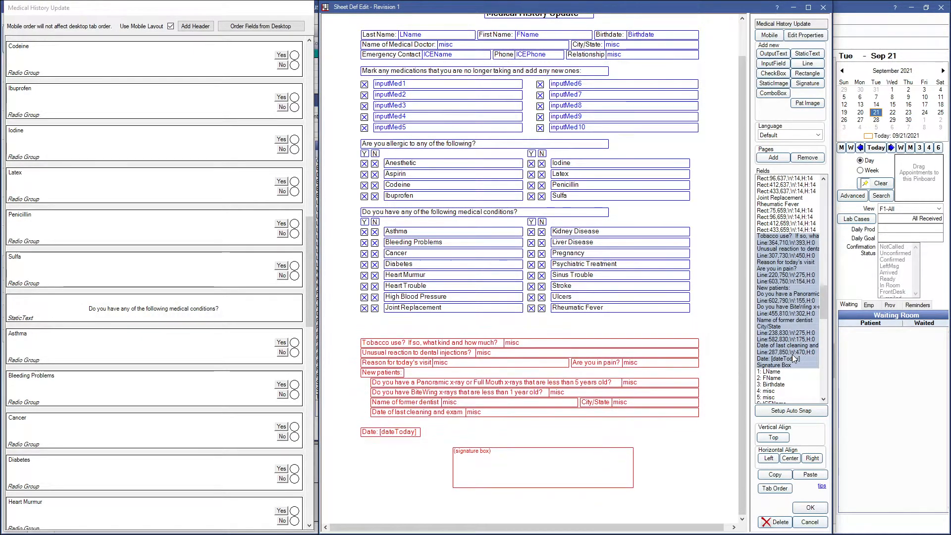
# Duplicate the Joint Replacement text and place the copy in the gap above the tobacco question, at about X 75, Y 688.
pyautogui.click(401, 323)
pyautogui.click(415, 308)
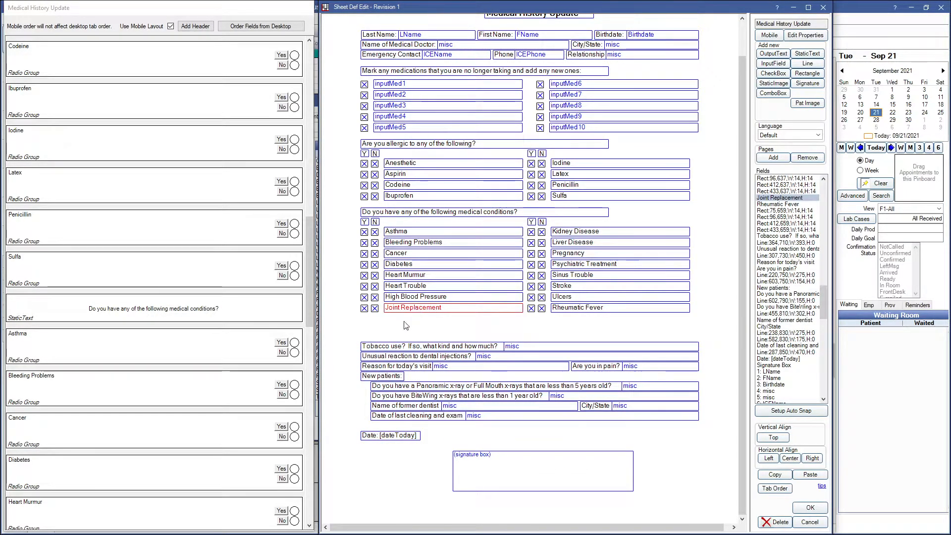
pyautogui.hotkey('ctrl', 'c')
pyautogui.hotkey('ctrl', 'v')
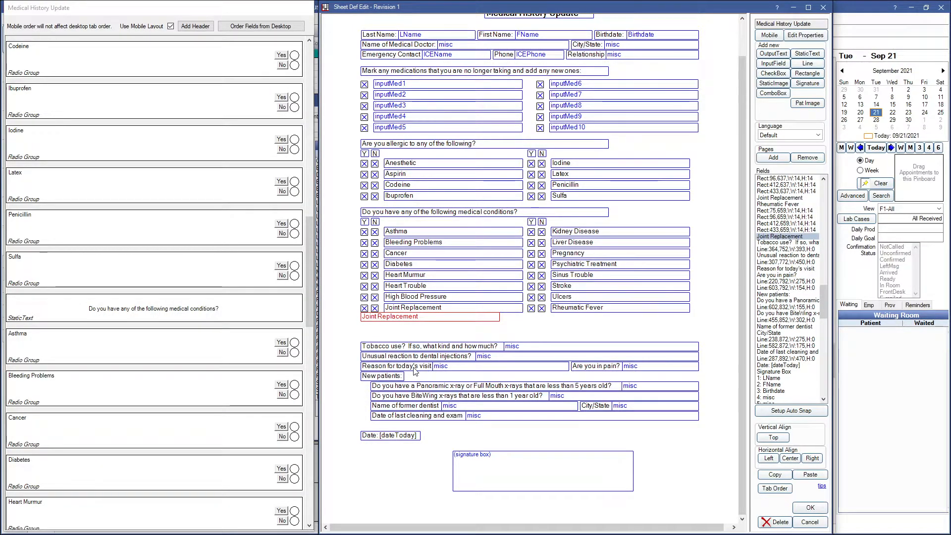
pyautogui.press('Down')
pyautogui.press('Down')
pyautogui.press('Down')
pyautogui.press('Down')
pyautogui.press('Down')
pyautogui.press('Down')
pyautogui.press('Down')
pyautogui.press('Down')
pyautogui.press('Down')
pyautogui.press('Down')
pyautogui.press('Down')
pyautogui.press('Down')
pyautogui.press('Down')
pyautogui.press('Down')
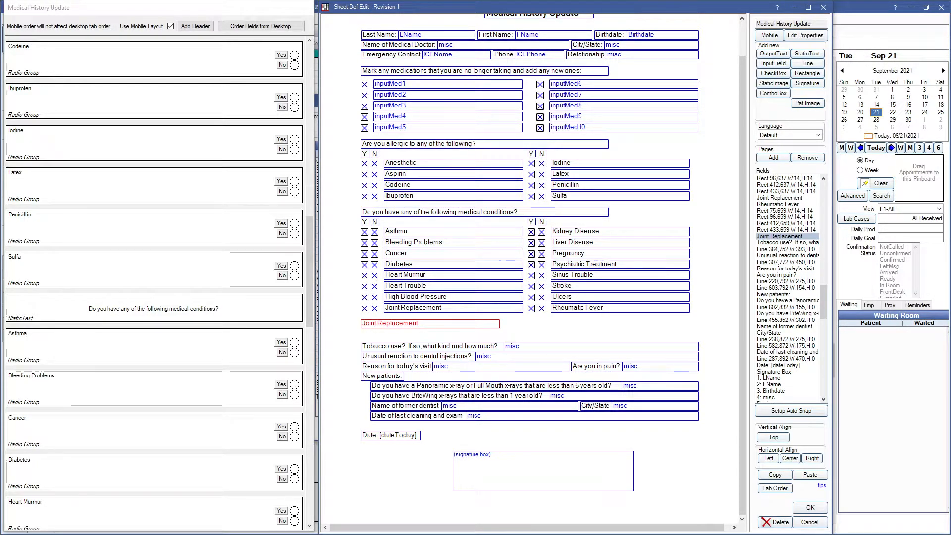
# Change the copied text to "Which do you use? Select all that apply:" and set its width to 260.
pyautogui.doubleClick(380, 323)
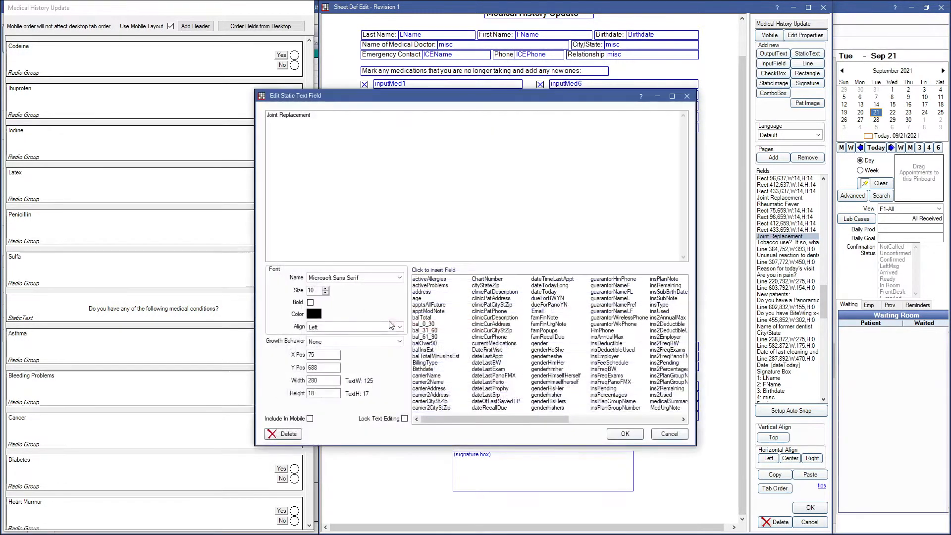
pyautogui.hotkey('ctrl', 'a')
pyautogui.hotkey('ctrl', 'v')
pyautogui.doubleClick(323, 381)
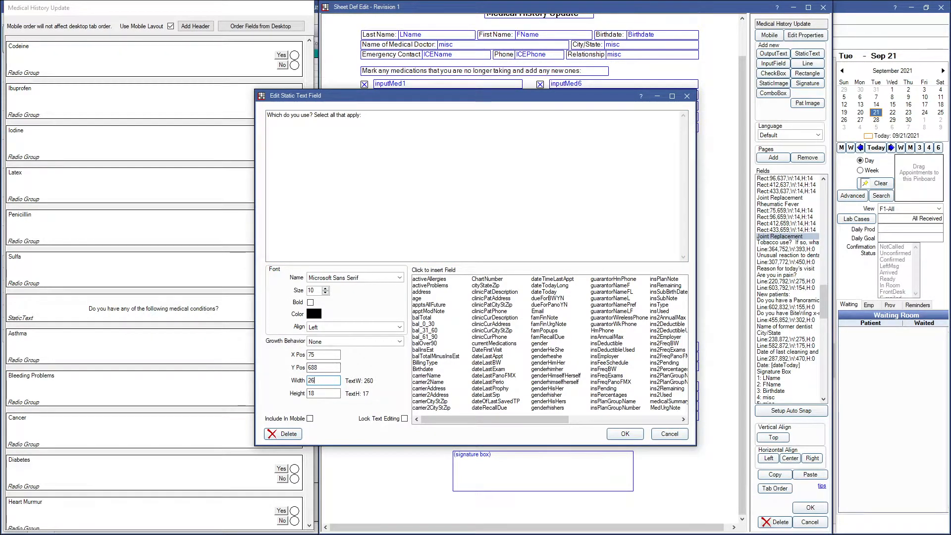
pyautogui.doubleClick(311, 393)
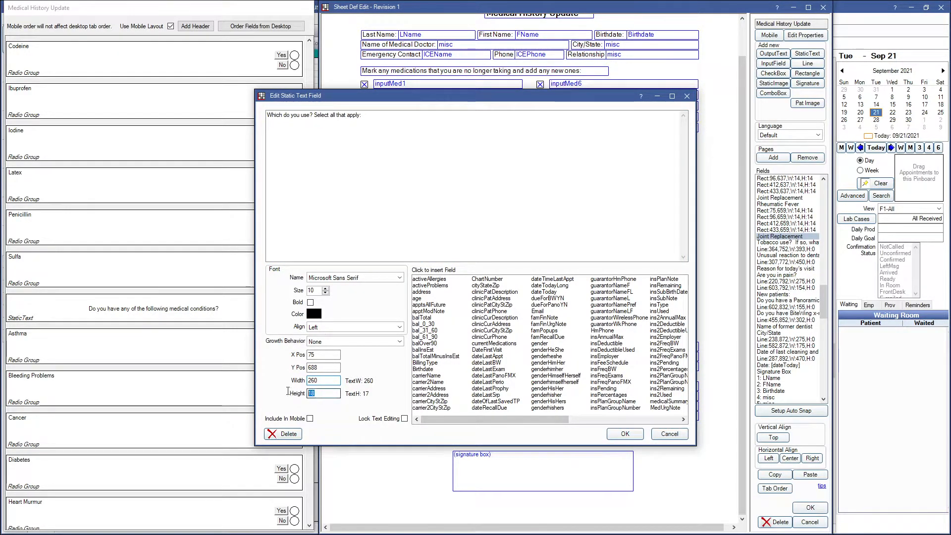
pyautogui.click(625, 434)
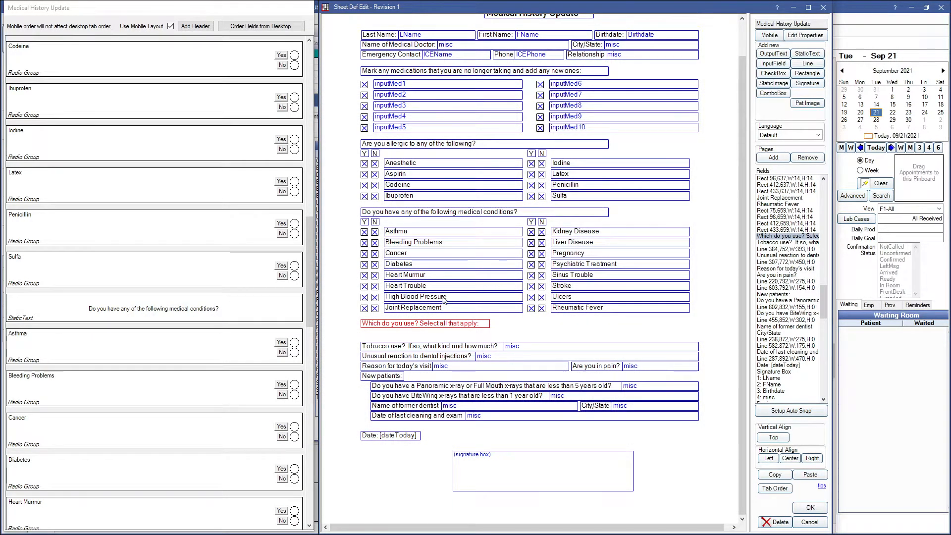
# Copy the Rheumatic Fever No check box despite possible conflicts and place the copy just after the "Which do you use?" text, at about X 344, Y 690.
pyautogui.click(542, 308)
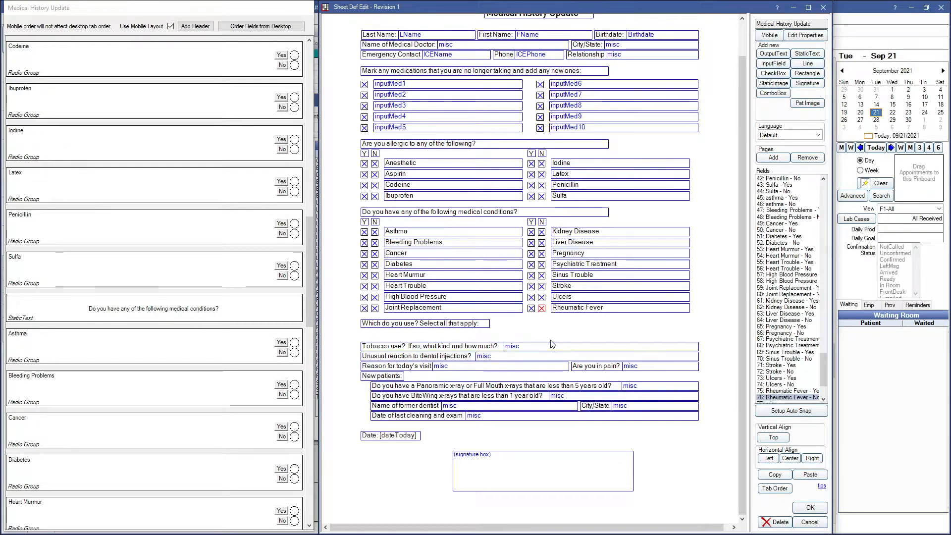
pyautogui.hotkey('ctrl', 'c')
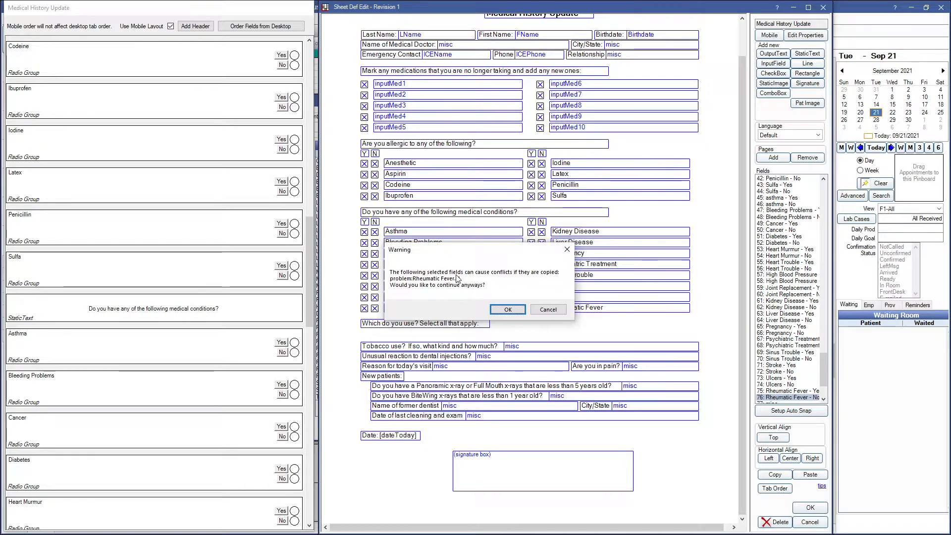
pyautogui.click(506, 310)
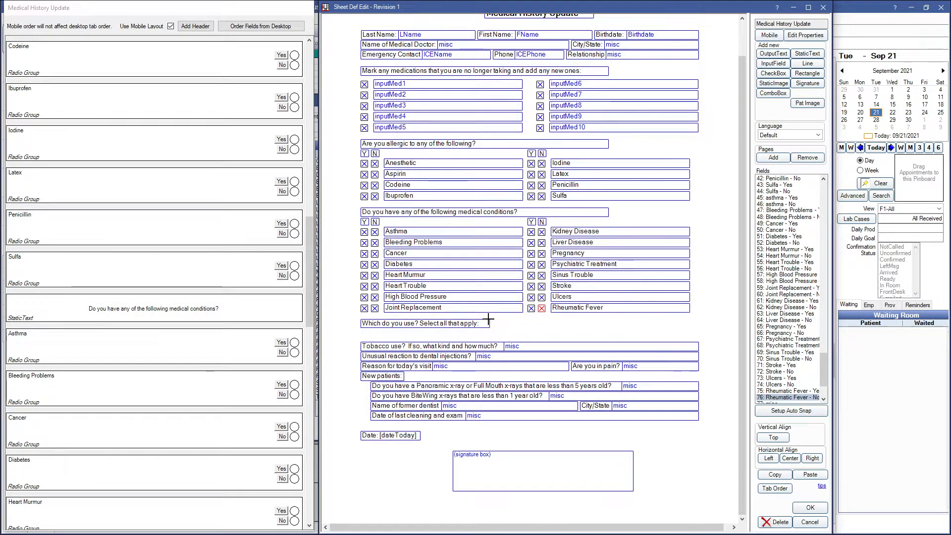
pyautogui.hotkey('ctrl', 'v')
pyautogui.press('Right')
pyautogui.press('Right')
pyautogui.press('Right')
pyautogui.press('Right')
pyautogui.press('Right')
pyautogui.press('Right')
pyautogui.press('Right')
pyautogui.press('Right')
pyautogui.press('Right')
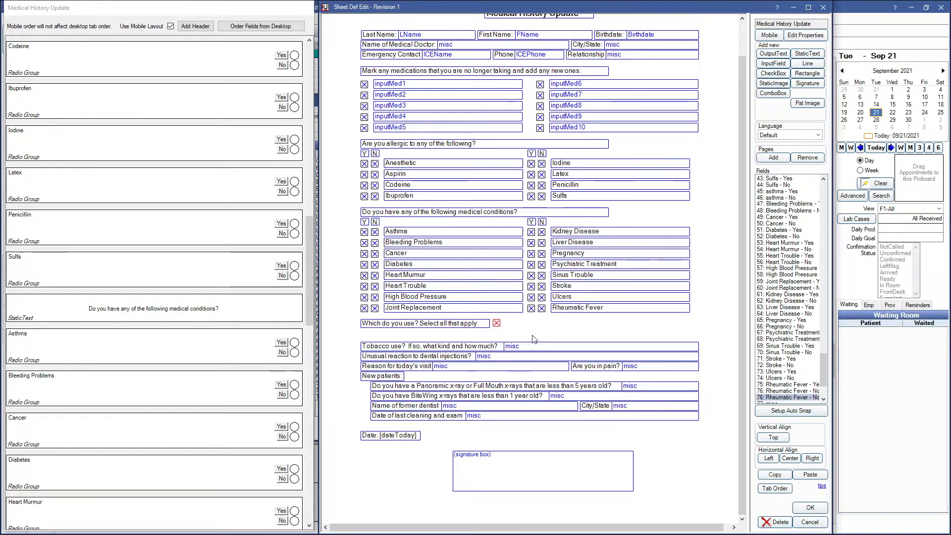
# Change the copied check box to a misc field without adding a problem, and set its mobile group caption to "Which do you use? Select all that apply:".
pyautogui.doubleClick(496, 324)
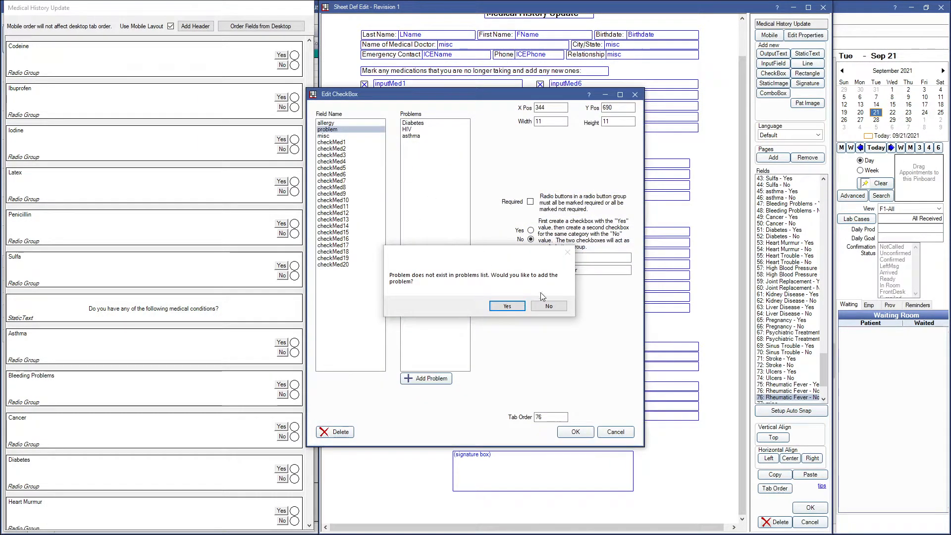
pyautogui.click(549, 306)
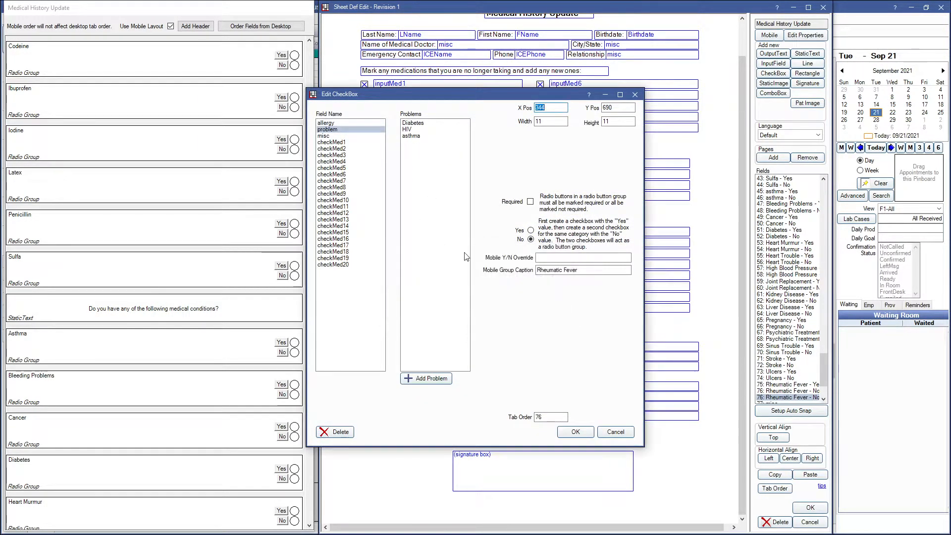
pyautogui.click(331, 137)
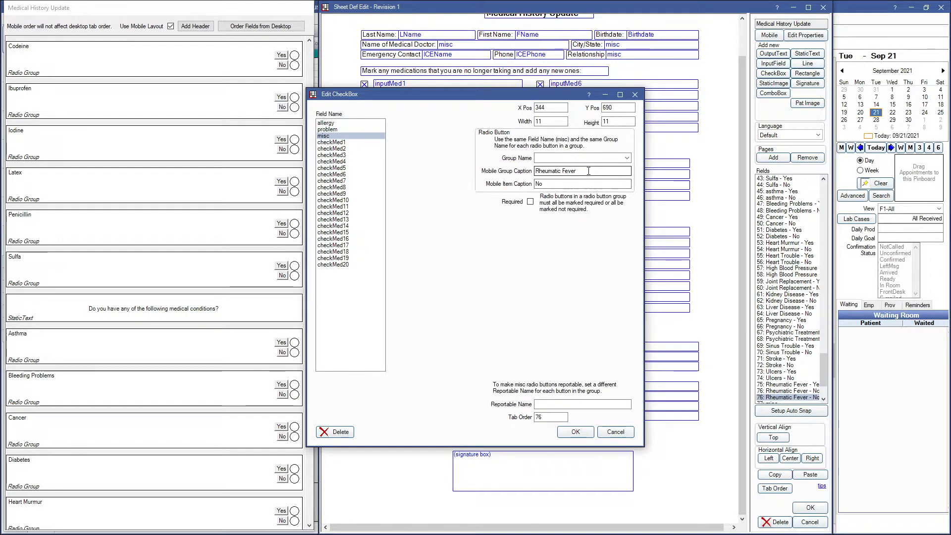
pyautogui.moveTo(583, 172); pyautogui.dragTo(533, 173)
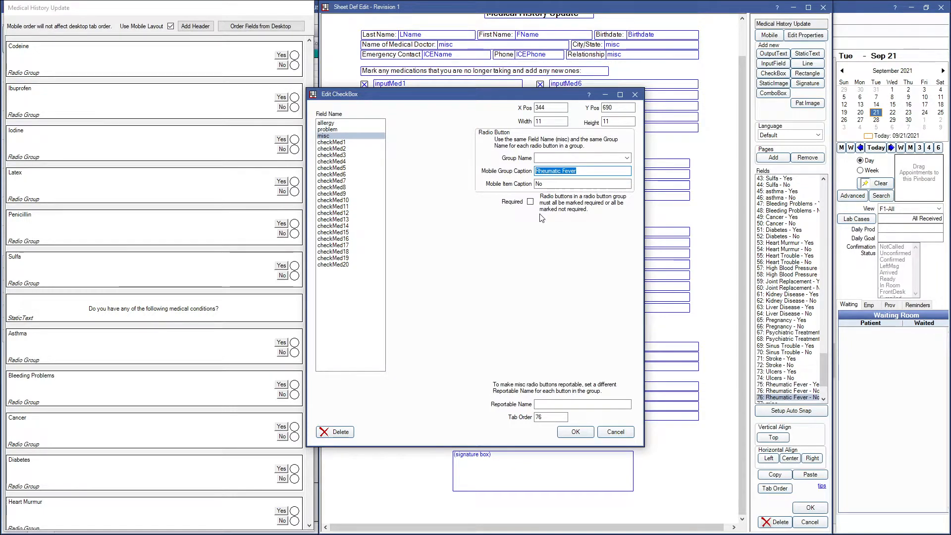
pyautogui.hotkey('ctrl', 'v')
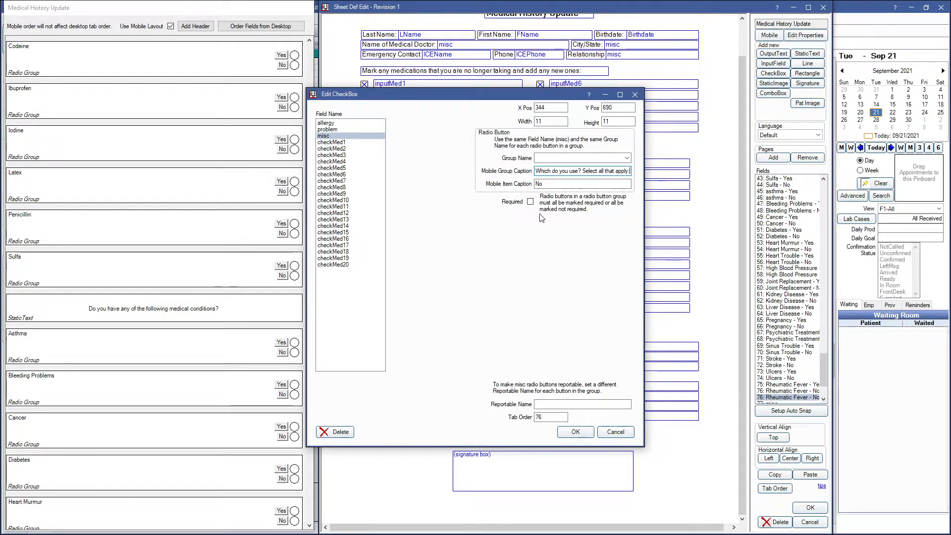
# Set the check box's mobile item caption to "Toothpaste", leaving the group name blank.
pyautogui.doubleClick(538, 184)
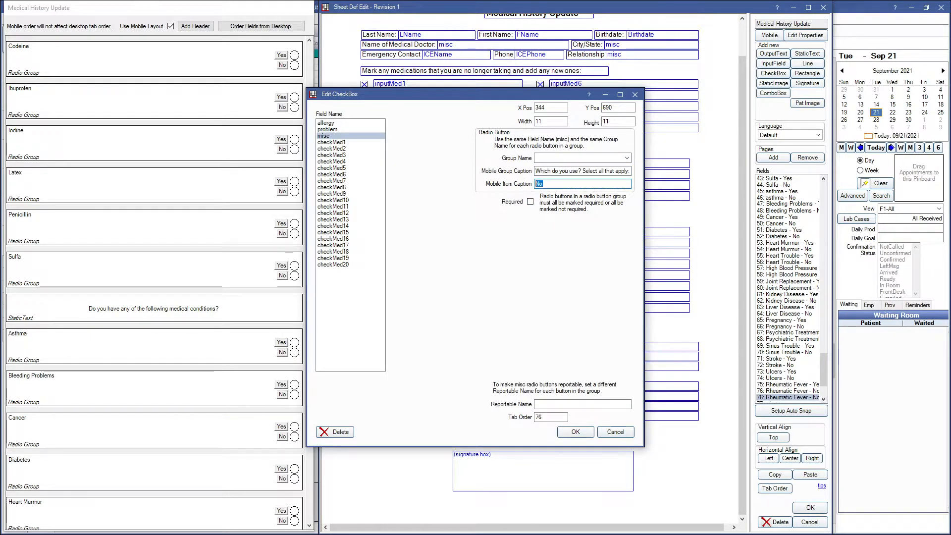
pyautogui.doubleClick(540, 184)
pyautogui.hotkey('ctrl', 'v')
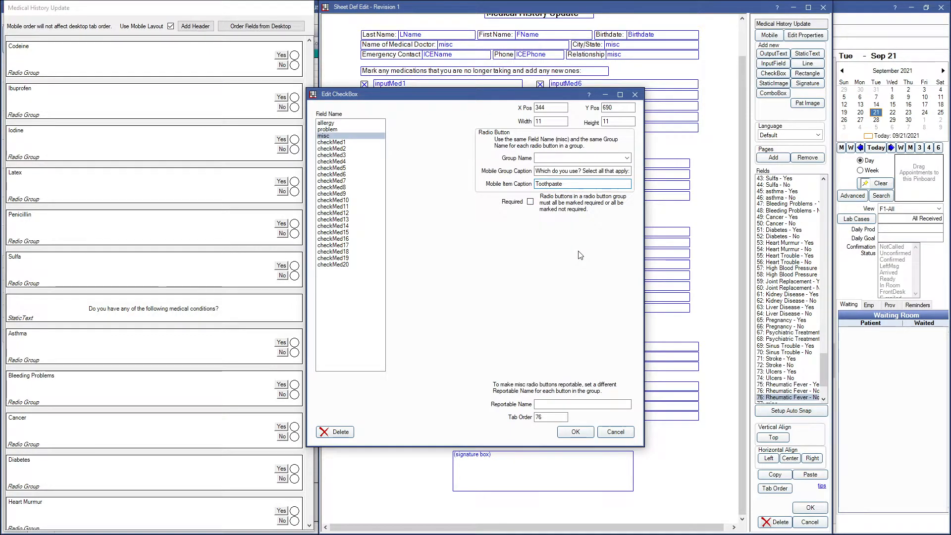
pyautogui.click(545, 157)
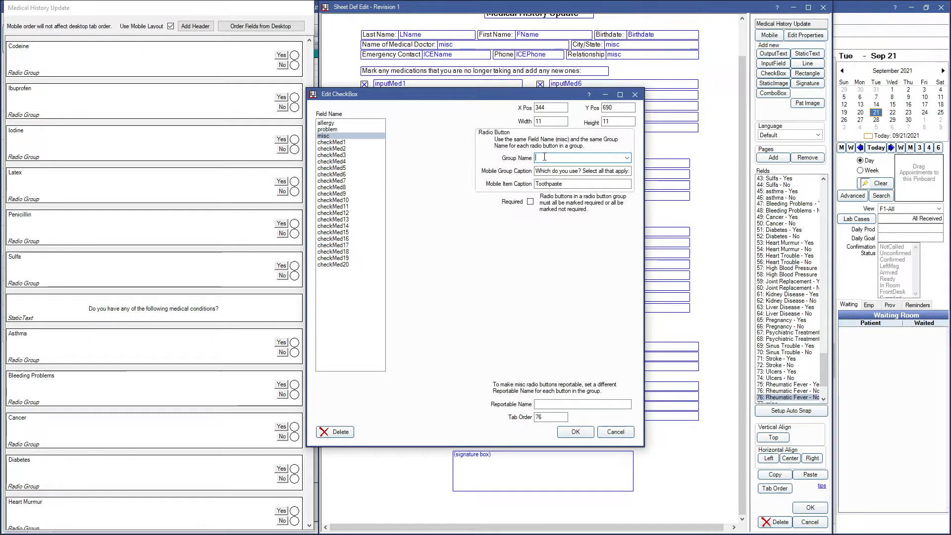
pyautogui.click(575, 432)
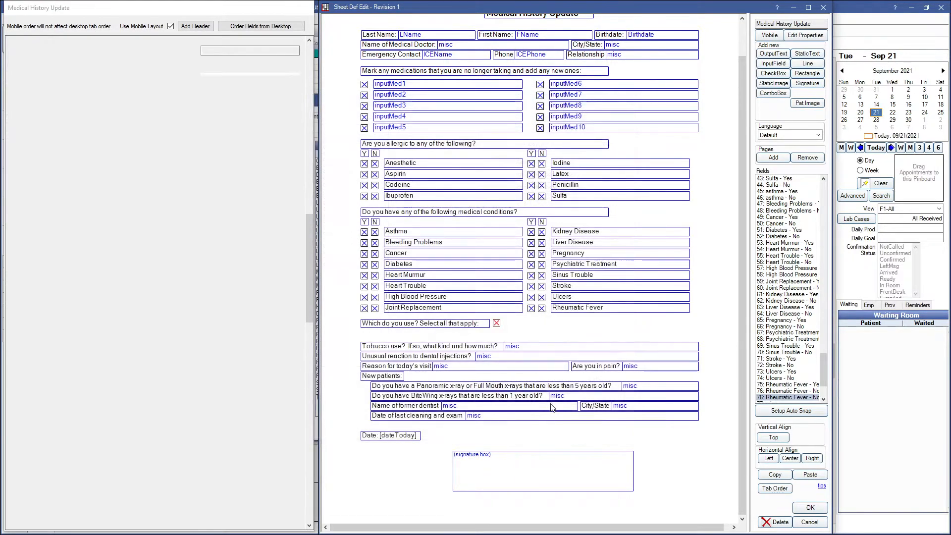
# Duplicate the "Which do you use?" text and place the copy just after the check box, at about X 363, Y 688.
pyautogui.keyDown('ctrl'); pyautogui.click(482, 325); pyautogui.keyUp('ctrl')
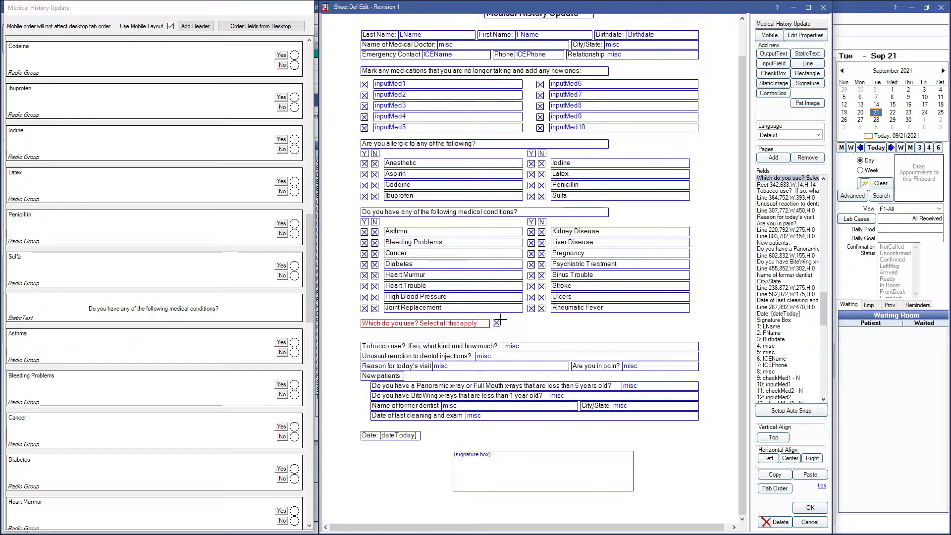
pyautogui.keyDown('alt'); pyautogui.click(501, 320); pyautogui.keyUp('alt')
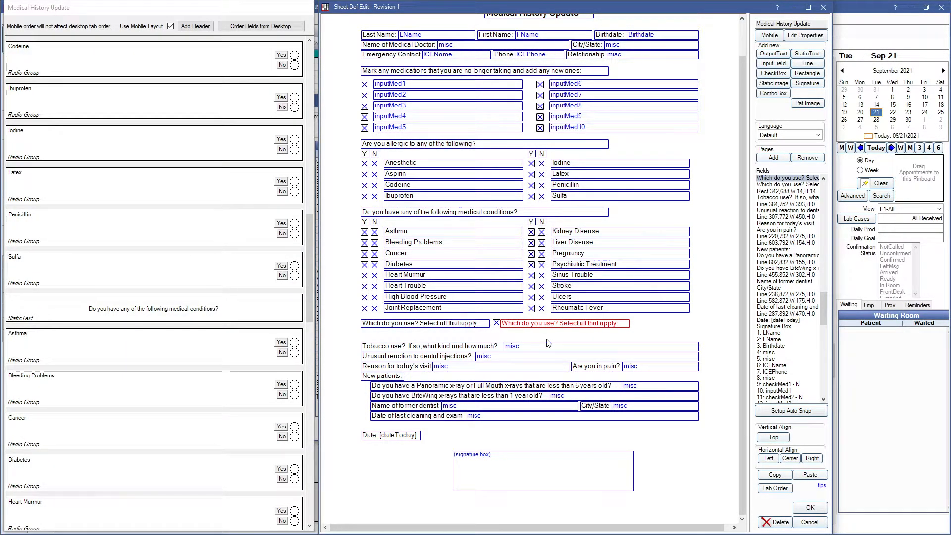
pyautogui.hotkey('shift', 'Right')
# Change the copied text to "Toothpaste" and set its width to 80.
pyautogui.doubleClick(520, 323)
pyautogui.moveTo(433, 138); pyautogui.dragTo(266, 115)
pyautogui.write('Toothpaste')
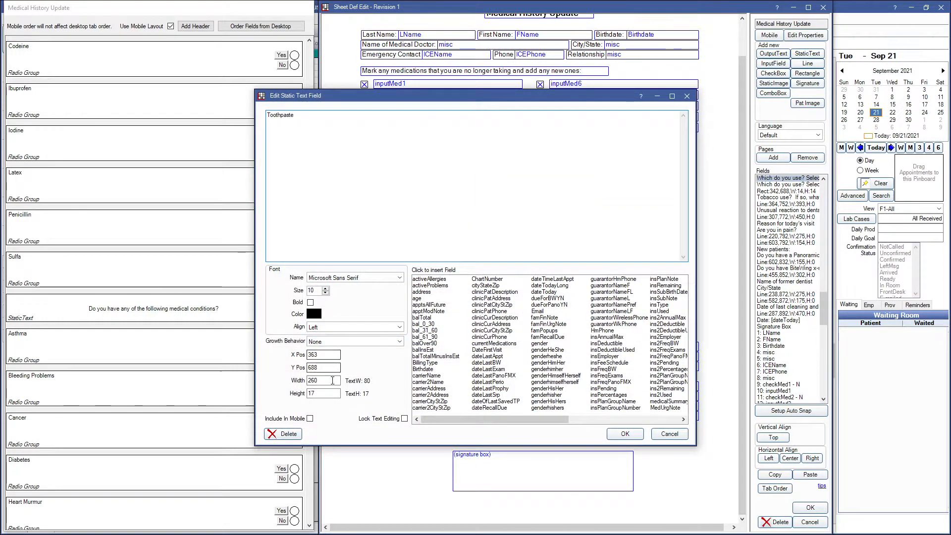
pyautogui.doubleClick(320, 380)
pyautogui.write('80')
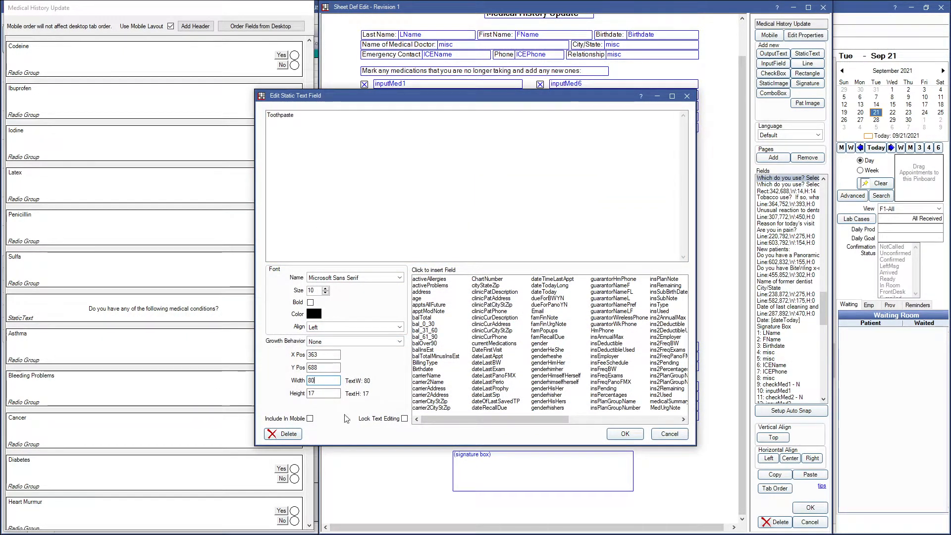
pyautogui.click(625, 434)
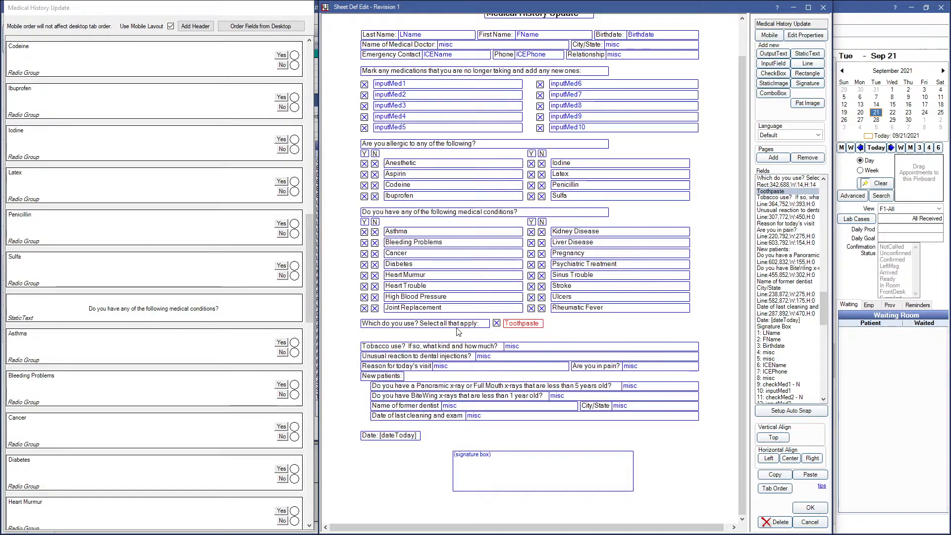
# Duplicate the Toothpaste check box and label just to their right, and change the copied label to "Floss" with a width of 41.
pyautogui.moveTo(517, 331); pyautogui.dragTo(493, 320)
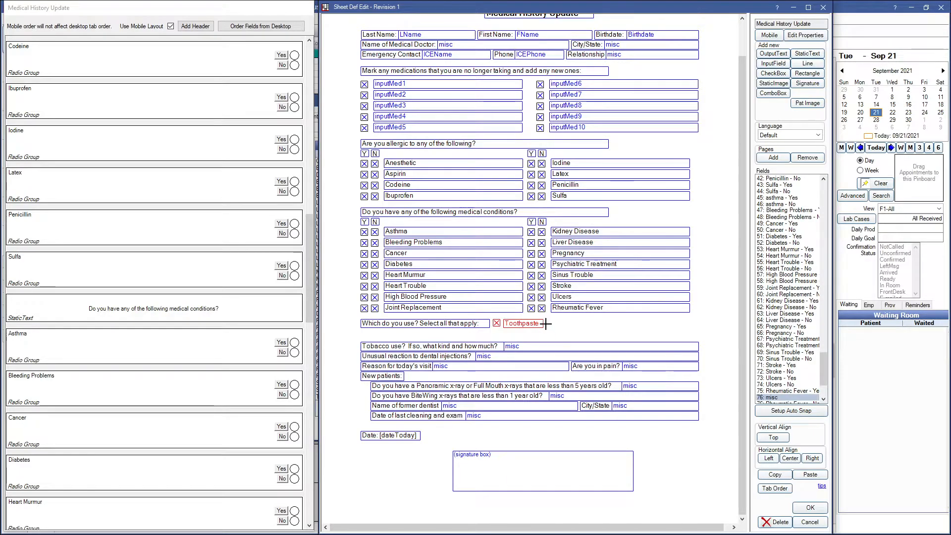
pyautogui.hotkey('ctrl', 'v')
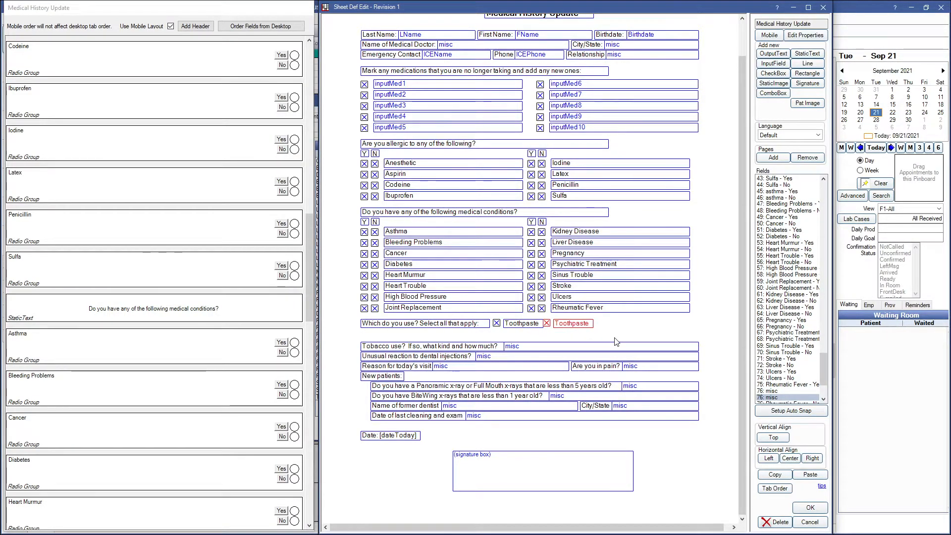
pyautogui.doubleClick(574, 323)
pyautogui.write('Floss')
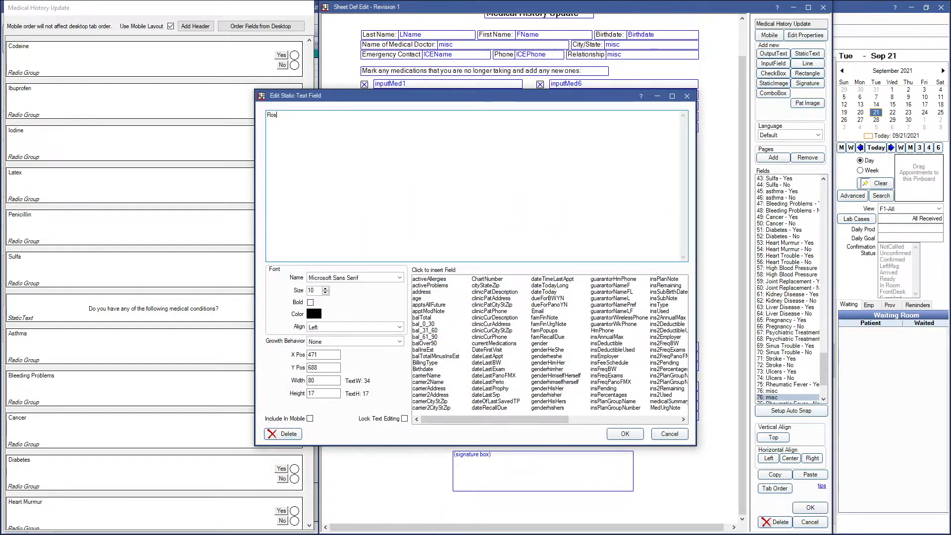
pyautogui.doubleClick(322, 380)
pyautogui.write('41')
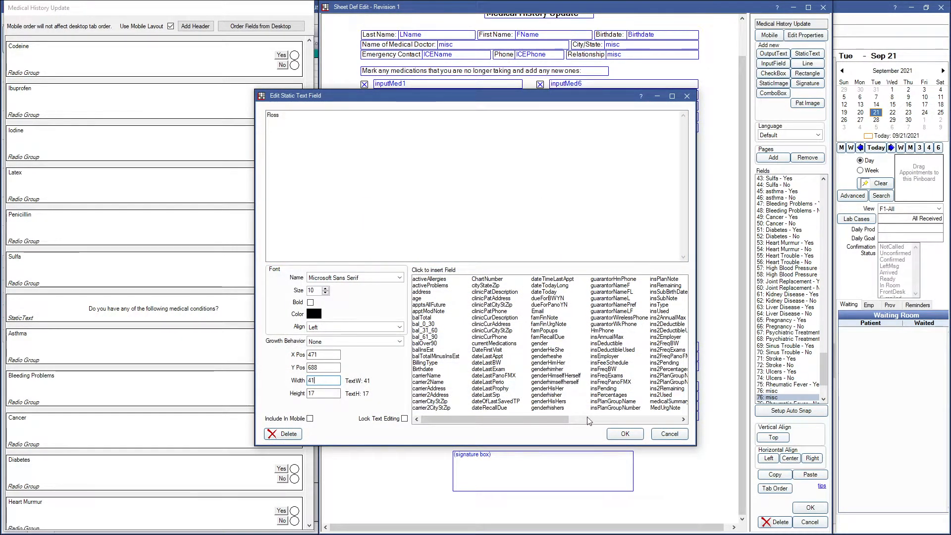
pyautogui.click(625, 434)
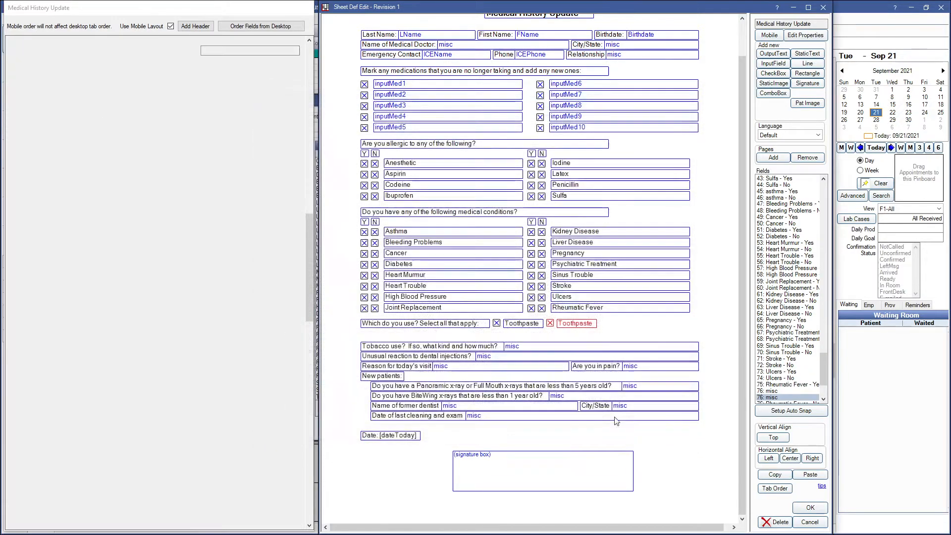
# Set the mobile item caption of the check box beside Floss to "Floss".
pyautogui.doubleClick(550, 323)
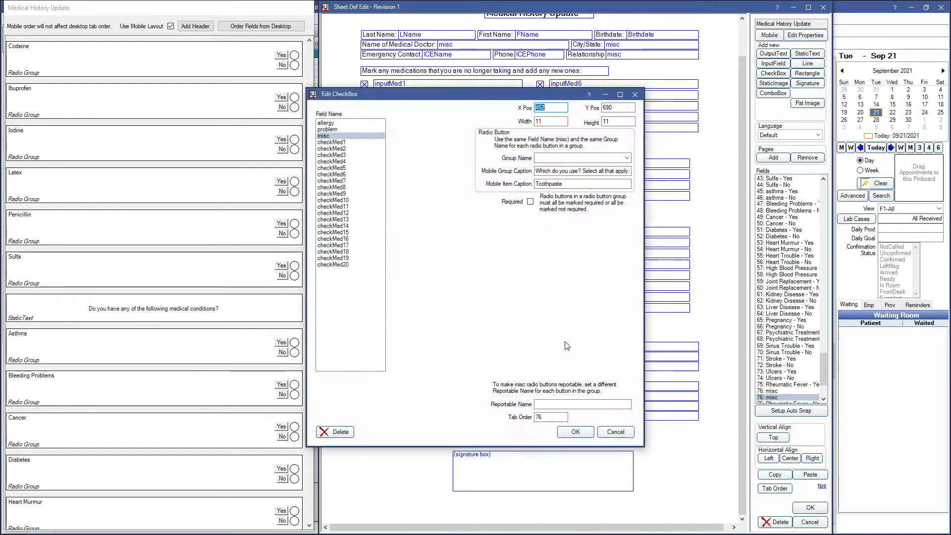
pyautogui.click(553, 171)
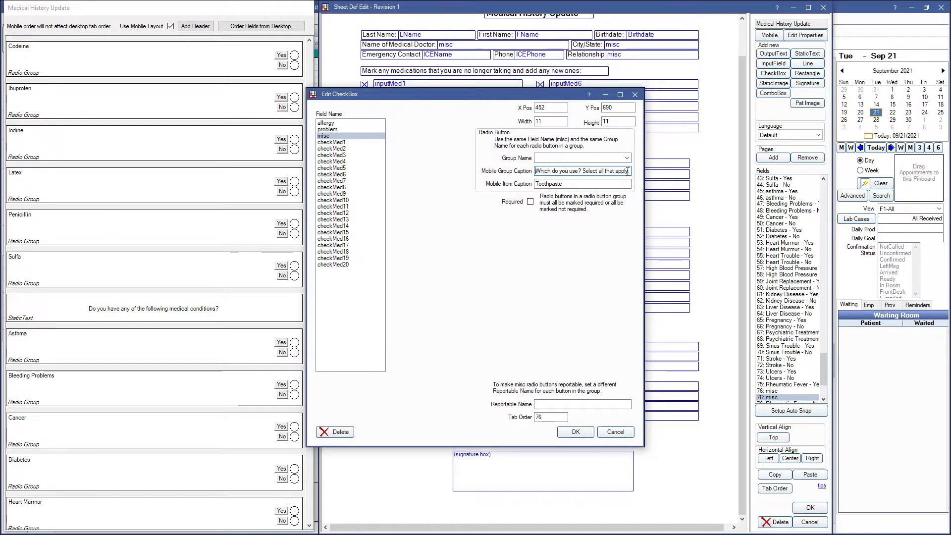
pyautogui.moveTo(630, 171); pyautogui.dragTo(684, 174)
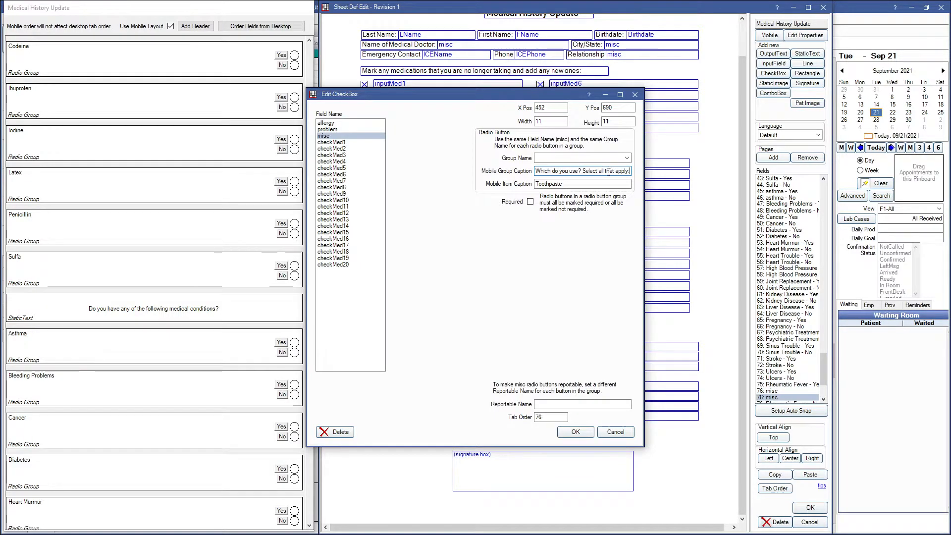
pyautogui.doubleClick(574, 183)
pyautogui.write('Floss')
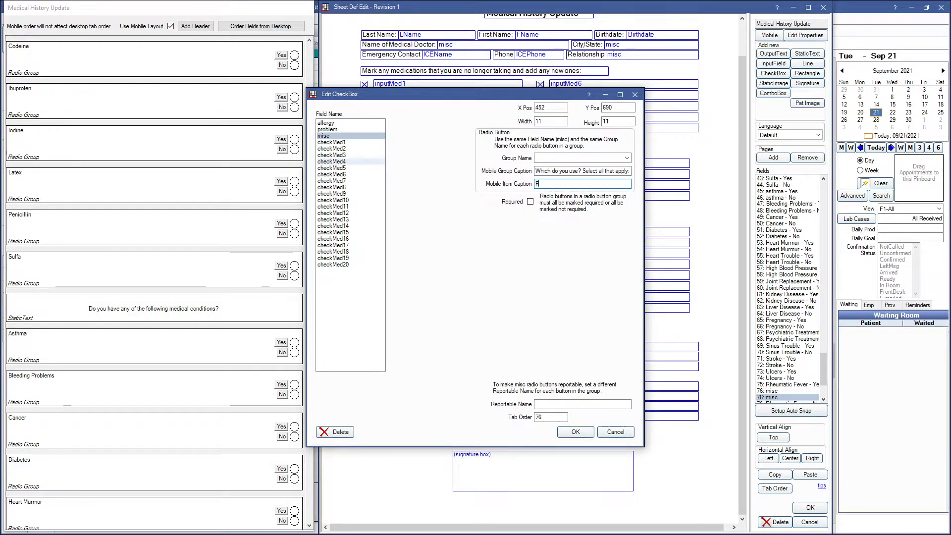
pyautogui.click(631, 171)
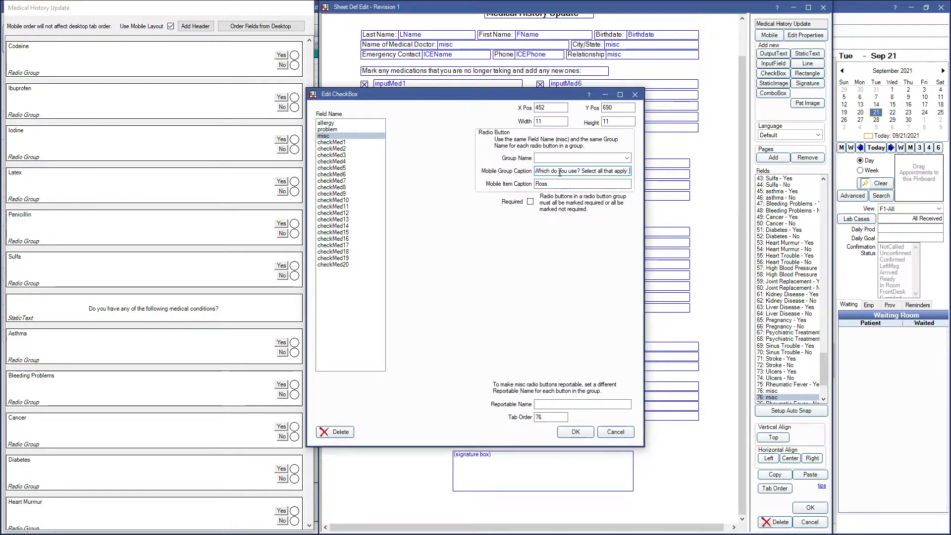
pyautogui.click(576, 431)
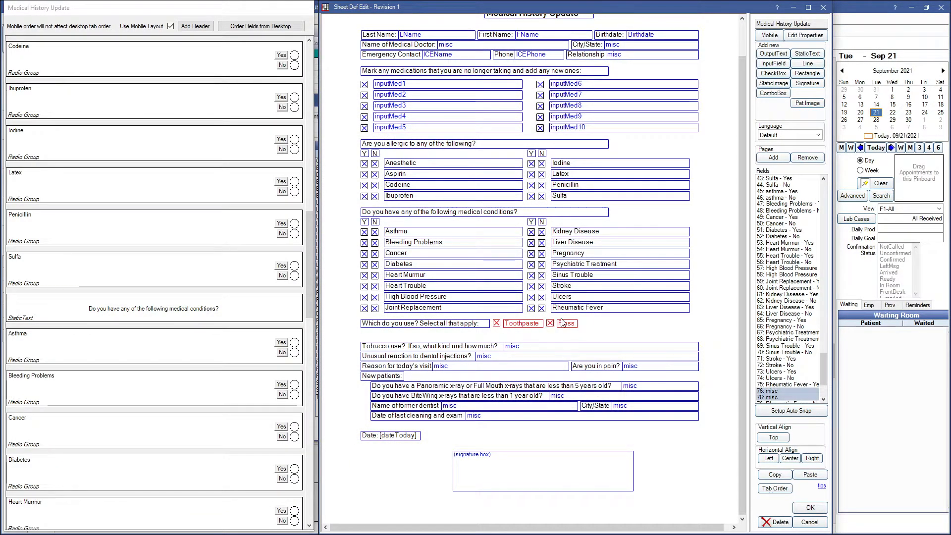
# Correct the Floss check box's mobile group caption to exactly "Which do you use? Select all that apply:", matching the Toothpaste check box.
pyautogui.scroll(-1, 308, 261)
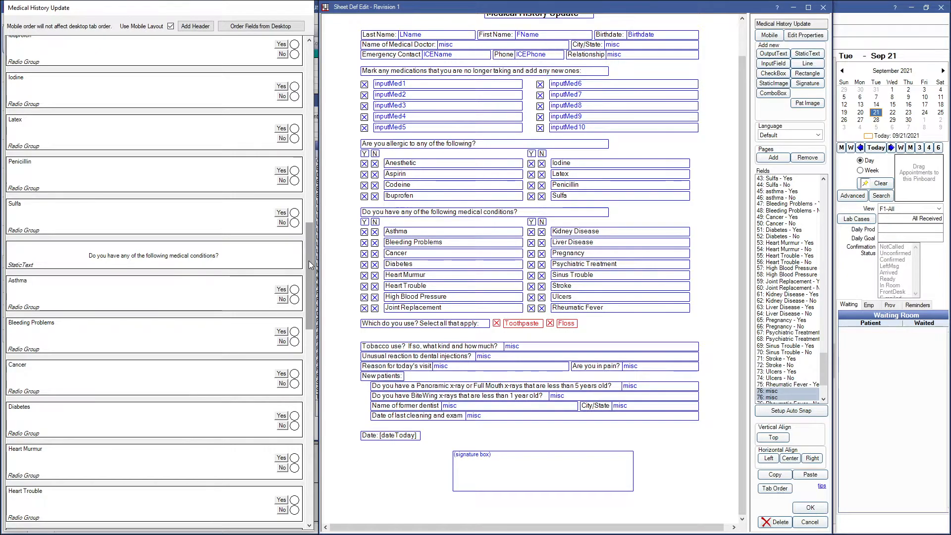
pyautogui.moveTo(308, 260); pyautogui.dragTo(305, 411)
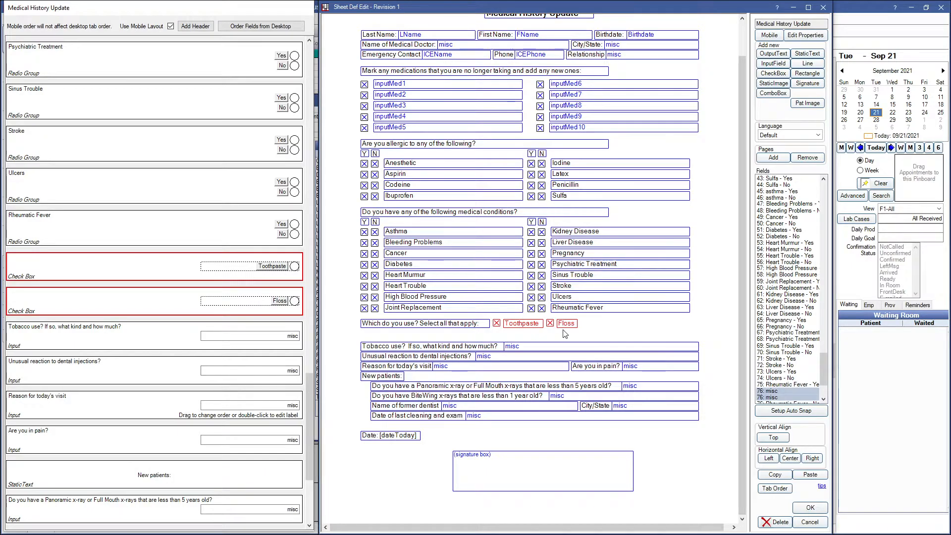
pyautogui.doubleClick(549, 323)
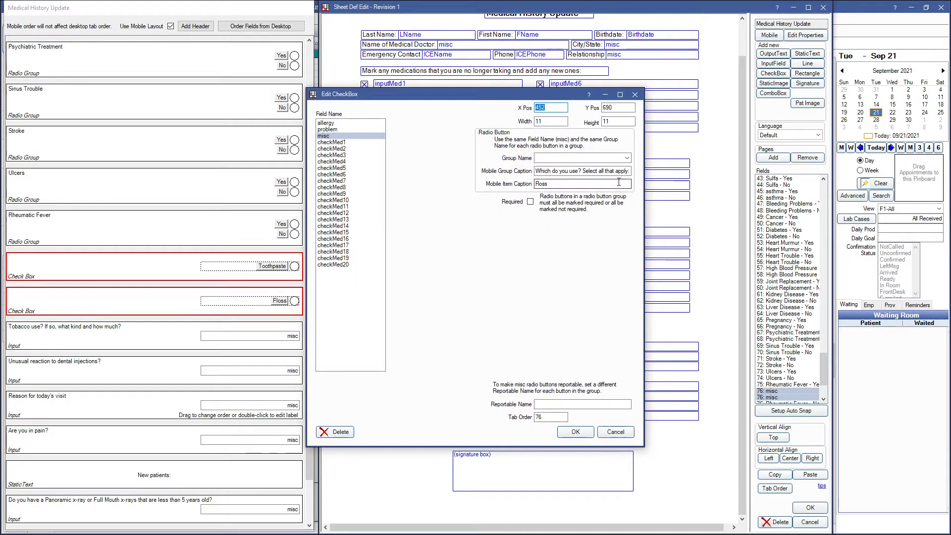
pyautogui.click(629, 171)
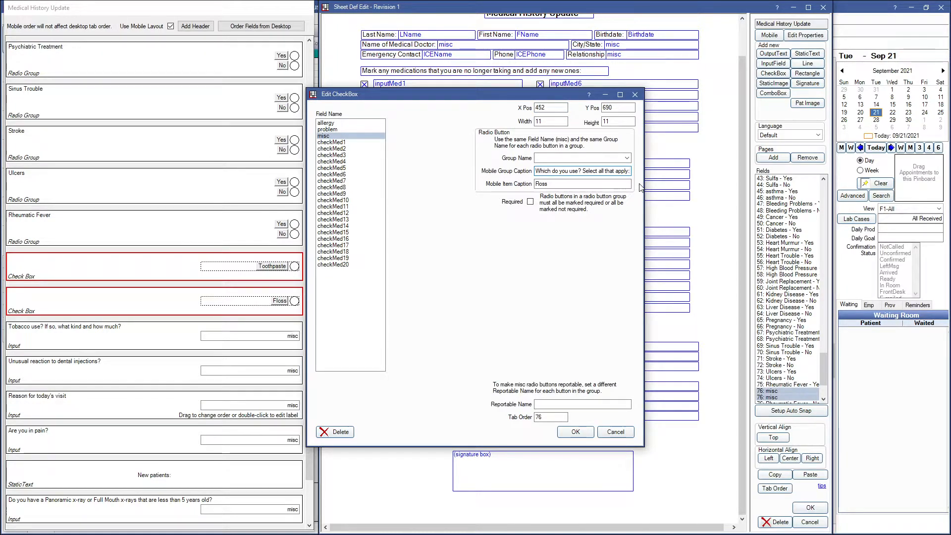
pyautogui.click(579, 431)
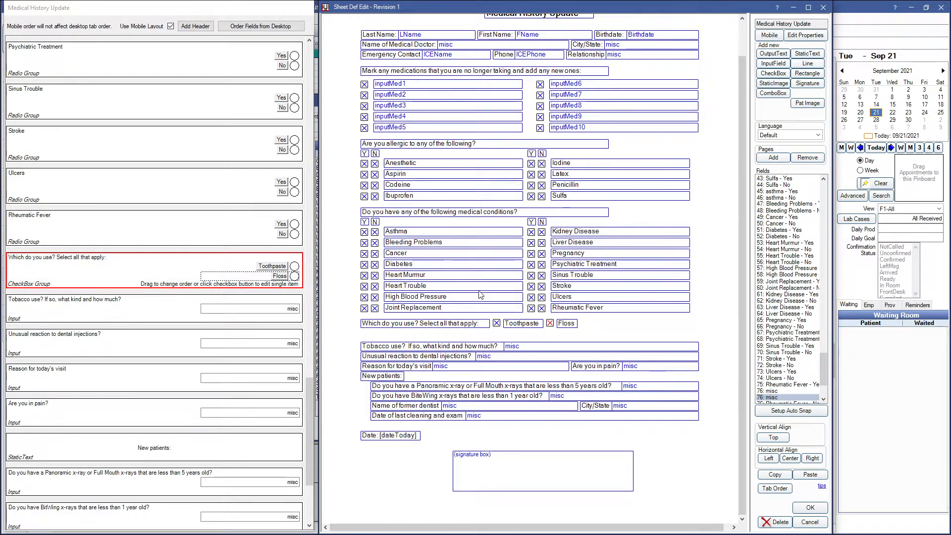
# Duplicate the Floss check box and label and place the copies just to their right, with the label at about X 540, Y 688.
pyautogui.click(564, 325)
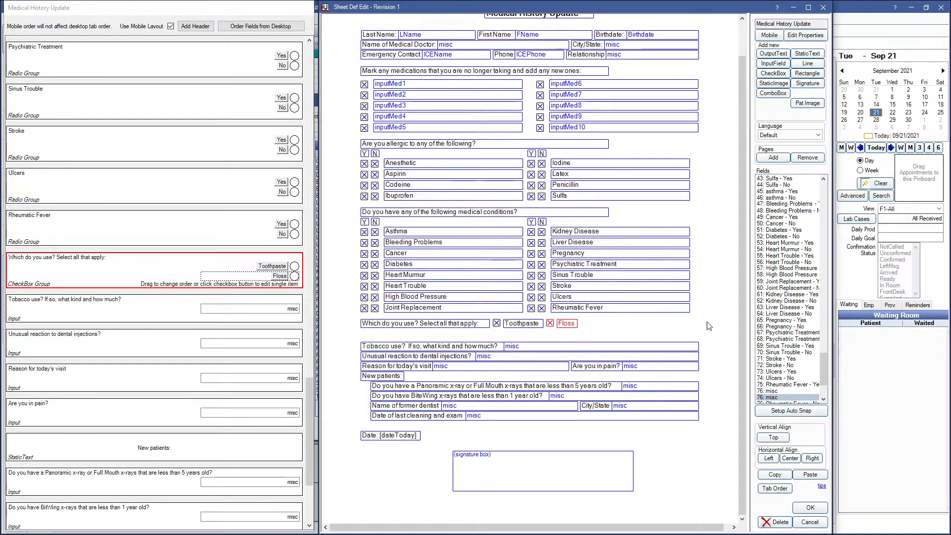
pyautogui.hotkey('ctrl', 'c')
pyautogui.hotkey('ctrl', 'v')
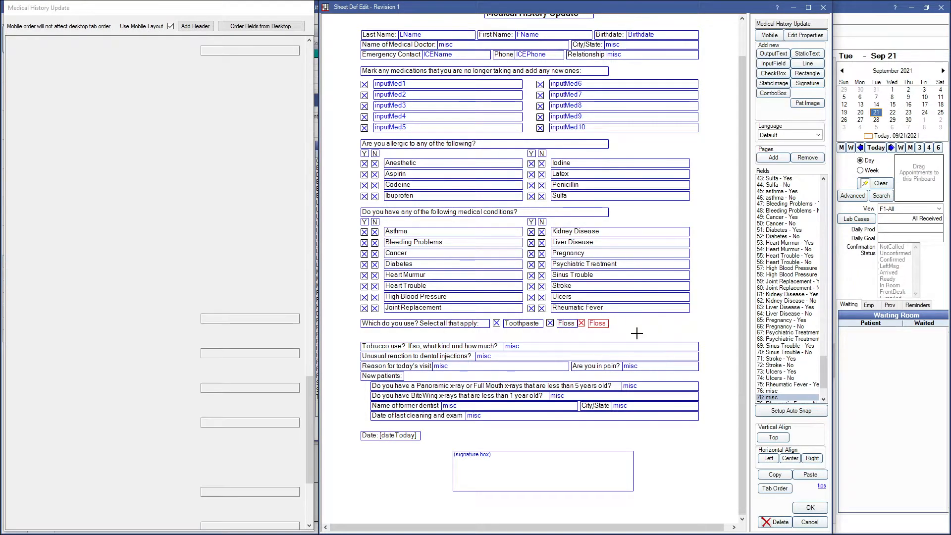
pyautogui.hotkey('shift', 'Right')
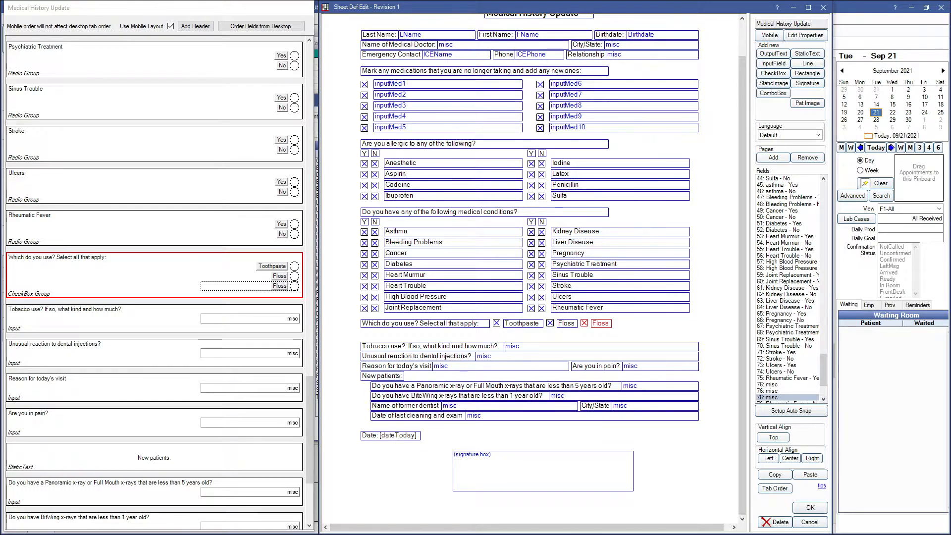
# Change the newly copied Floss label's text to "Pick/waterpick".
pyautogui.doubleClick(600, 323)
pyautogui.press('BackSpace')
pyautogui.press('BackSpace')
pyautogui.press('BackSpace')
pyautogui.press('BackSpace')
pyautogui.press('BackSpace')
pyautogui.write('Pick/waterpick')
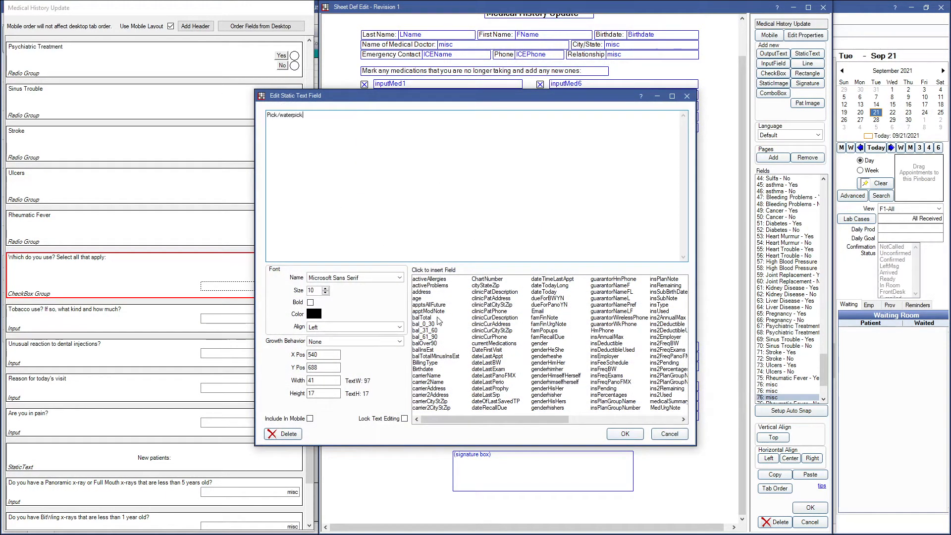
pyautogui.click(630, 433)
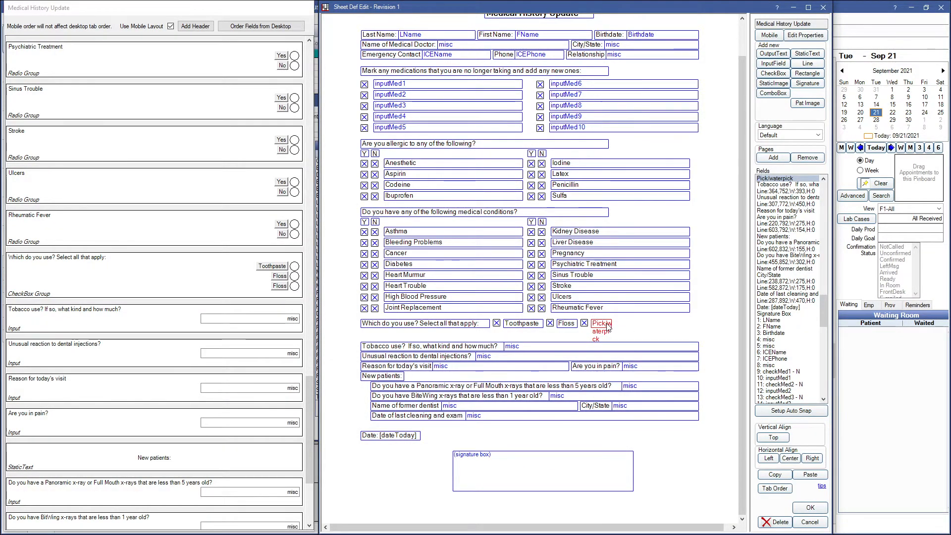
# Set the Pick/waterpick label's width to 97 so its text fits on one line.
pyautogui.doubleClick(601, 330)
pyautogui.doubleClick(330, 382)
pyautogui.write('97')
pyautogui.click(627, 434)
# Set the mobile item caption of the check box beside Pick/waterpick to "Pick/waterpick", keeping its mobile group caption and an empty group name.
pyautogui.doubleClick(585, 324)
pyautogui.doubleClick(554, 183)
pyautogui.write('Pick/waterpick')
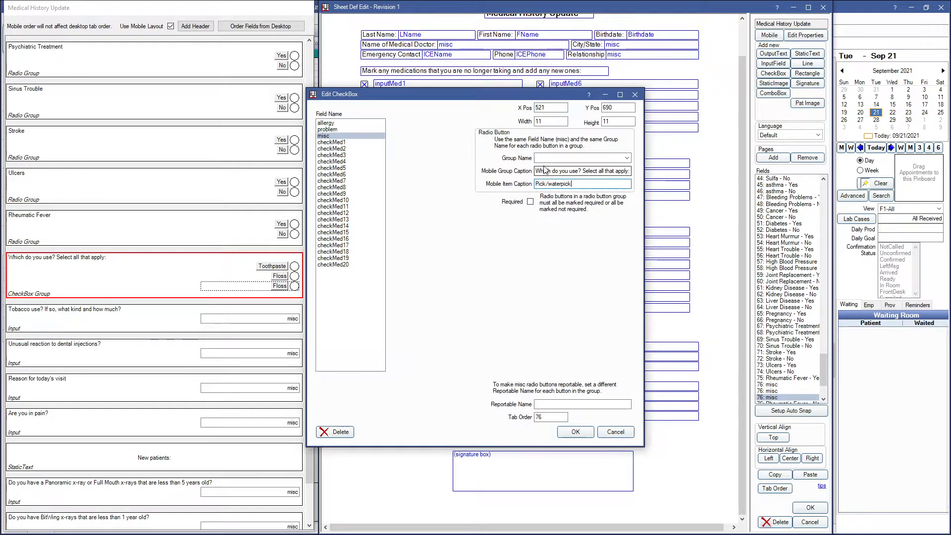
pyautogui.click(629, 171)
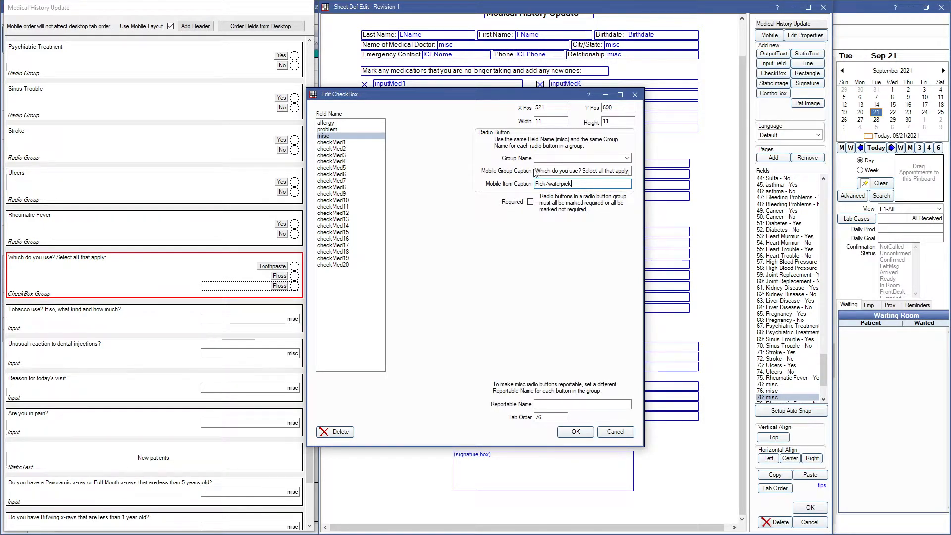
pyautogui.click(547, 159)
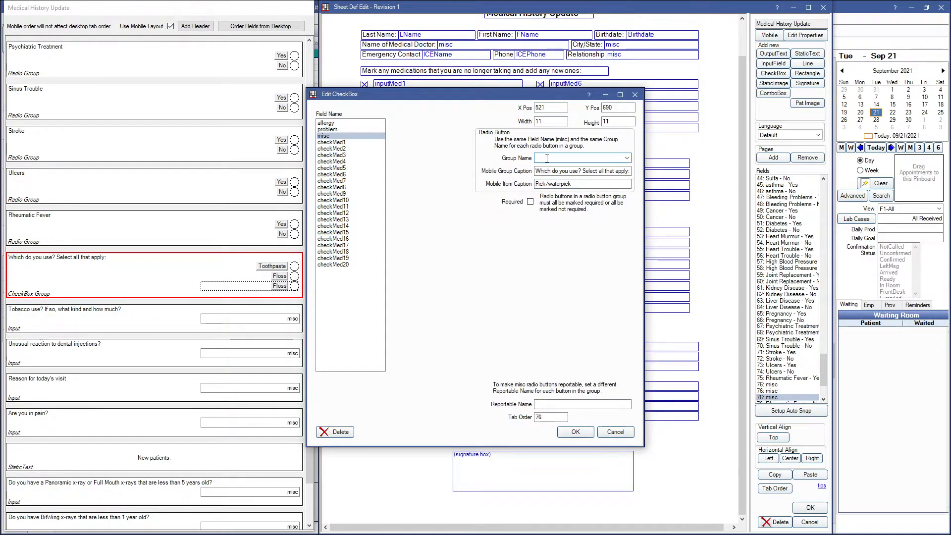
pyautogui.click(573, 432)
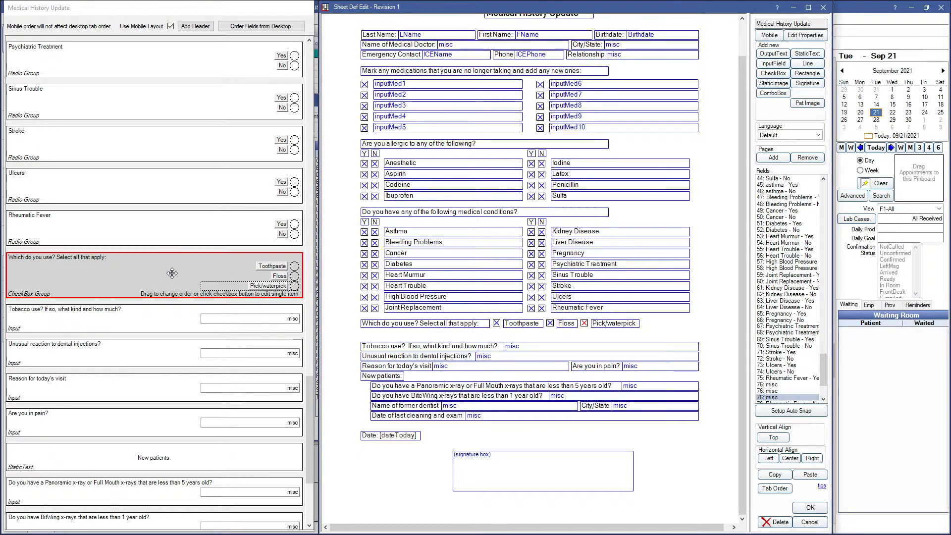
# Save the Medical History Update sheet, agree to update the Registration Form web form, and close the sheet definitions.
pyautogui.click(810, 509)
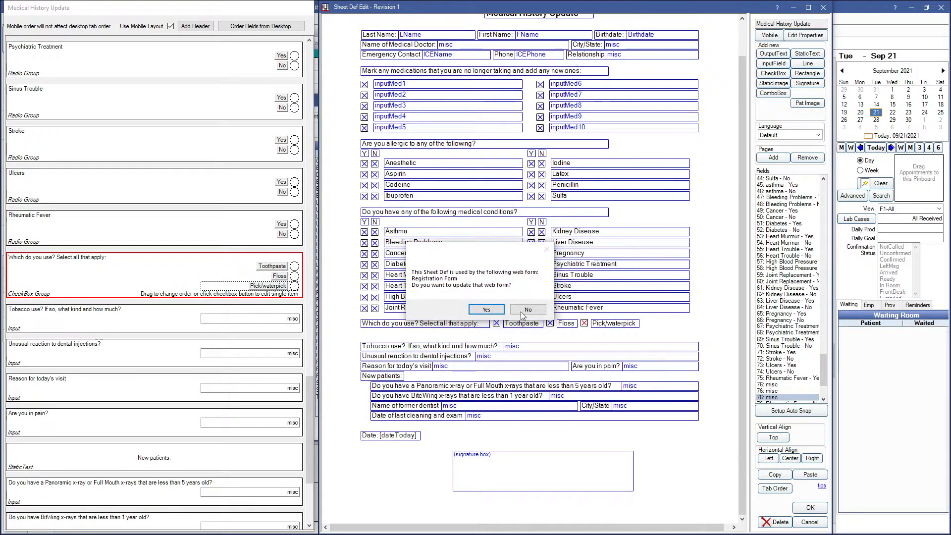
pyautogui.click(485, 310)
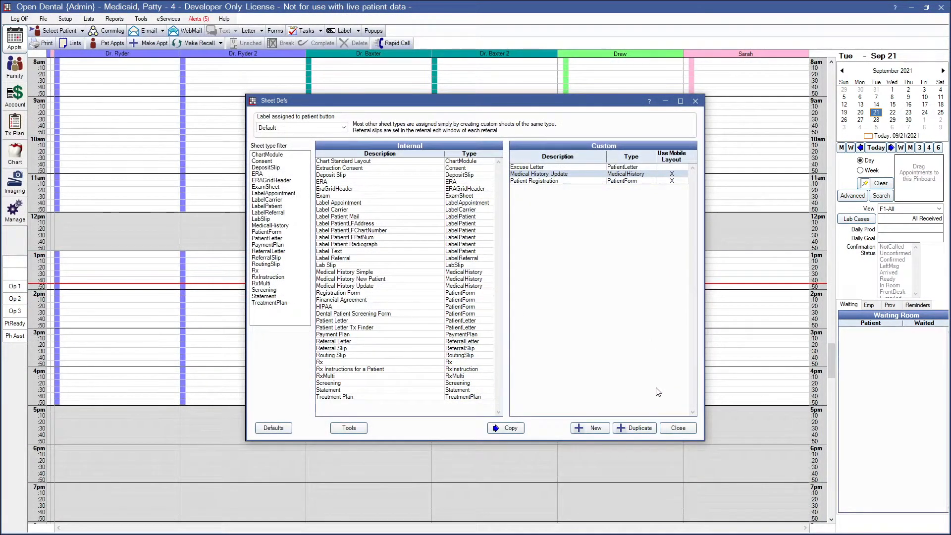
pyautogui.click(677, 427)
# Open a new Medical History Update form for the patient, try the Toothpaste, Floss and Pick/waterpick check boxes, and discard the form.
pyautogui.click(276, 31)
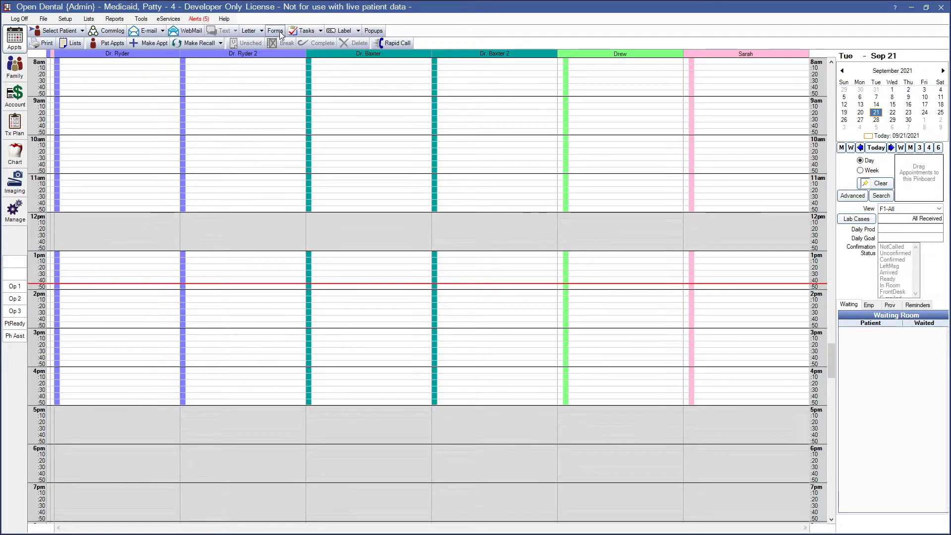
pyautogui.click(347, 415)
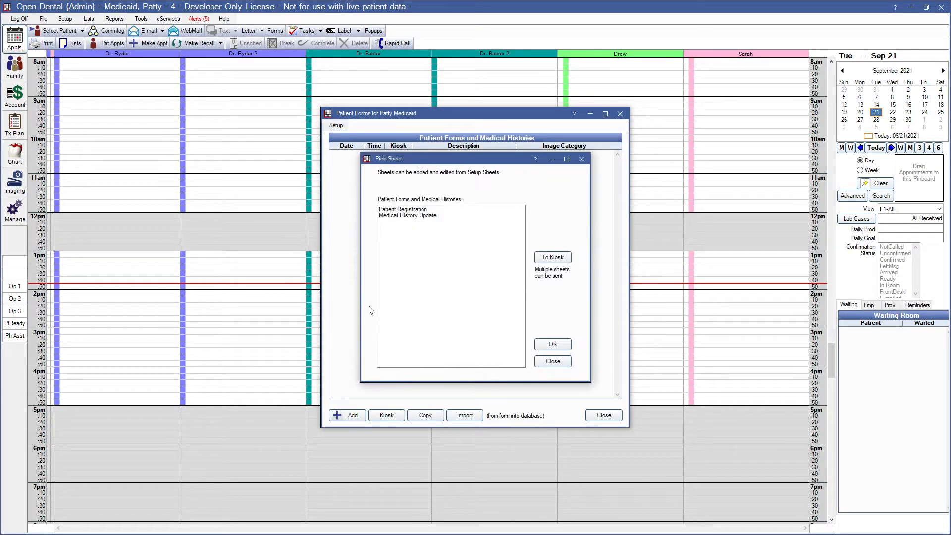
pyautogui.doubleClick(416, 216)
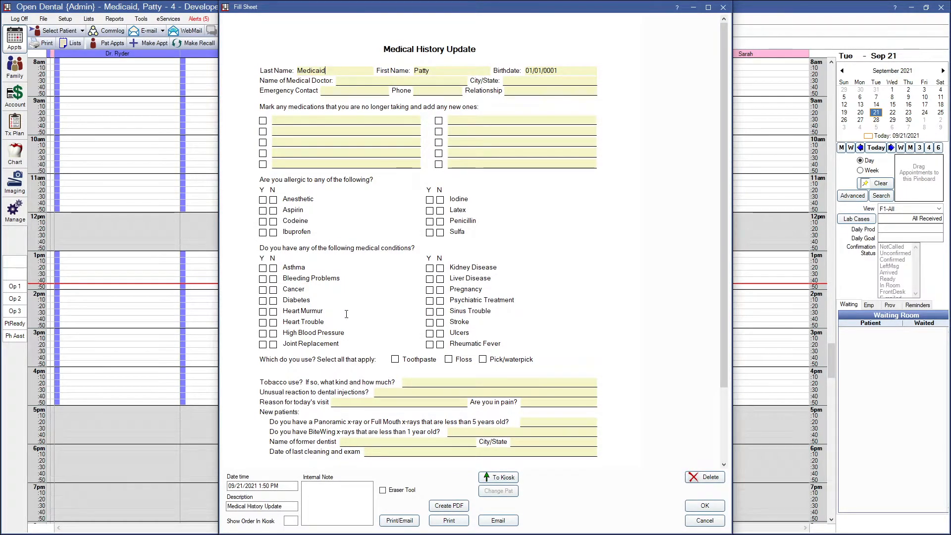
pyautogui.click(396, 359)
pyautogui.click(449, 360)
pyautogui.click(483, 360)
pyautogui.click(704, 520)
pyautogui.click(604, 416)
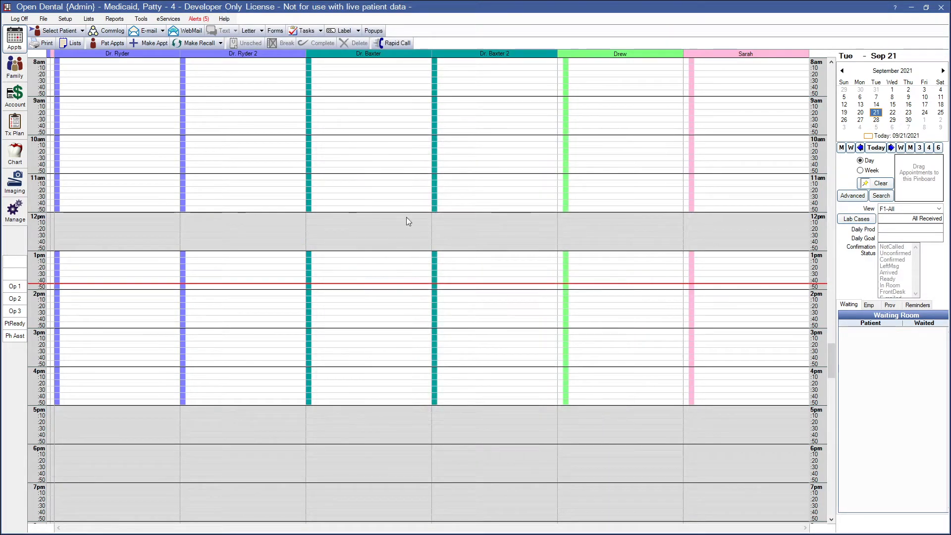
# Copy the internal Extraction Consent sheet to the custom sheets and open the copy for editing.
pyautogui.click(66, 19)
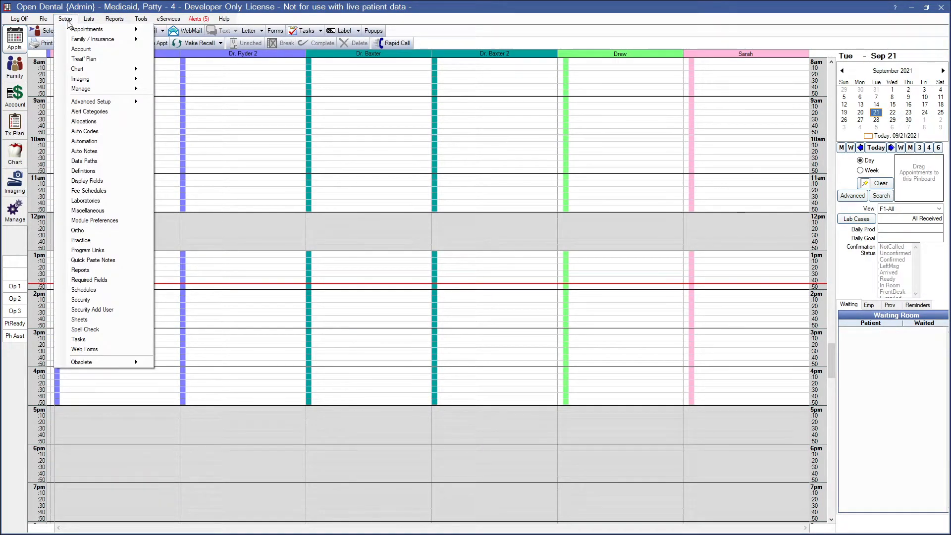
pyautogui.click(80, 320)
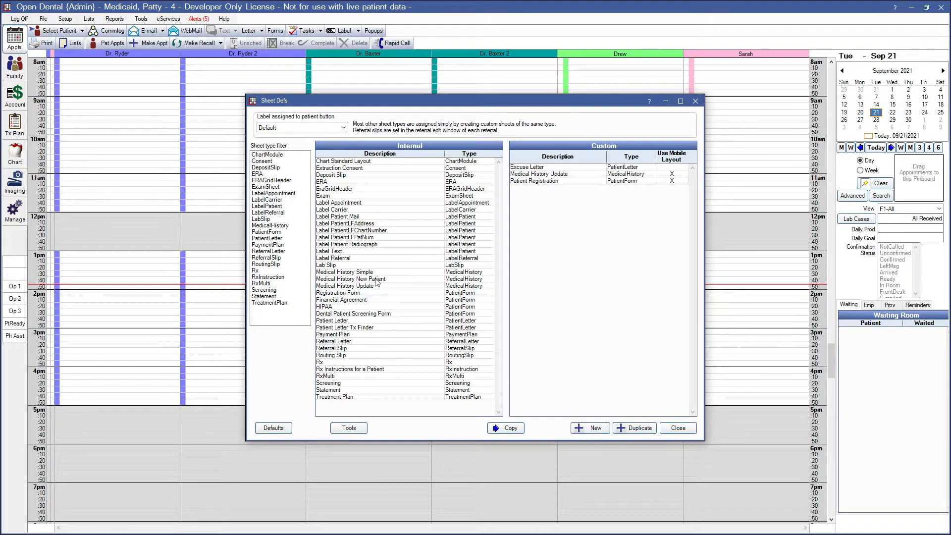
pyautogui.click(353, 170)
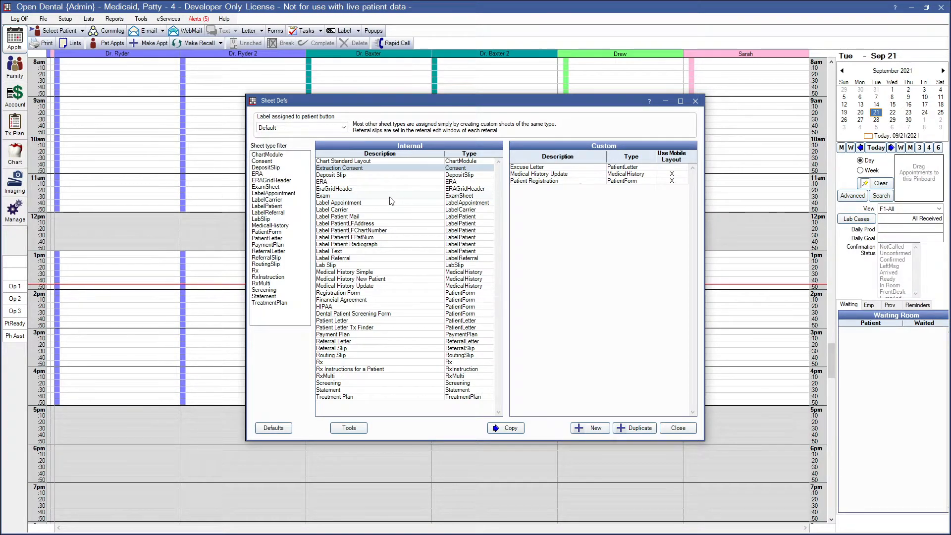
pyautogui.click(512, 429)
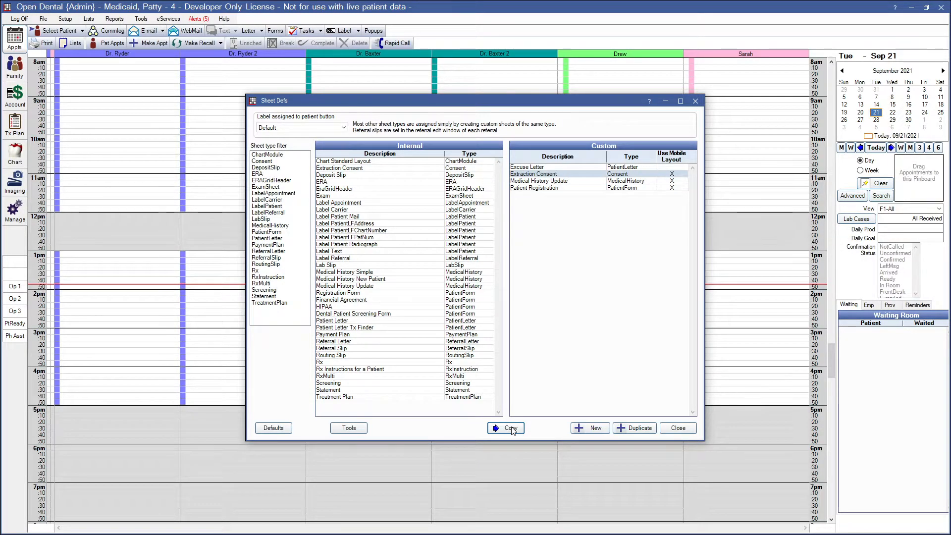
pyautogui.doubleClick(582, 174)
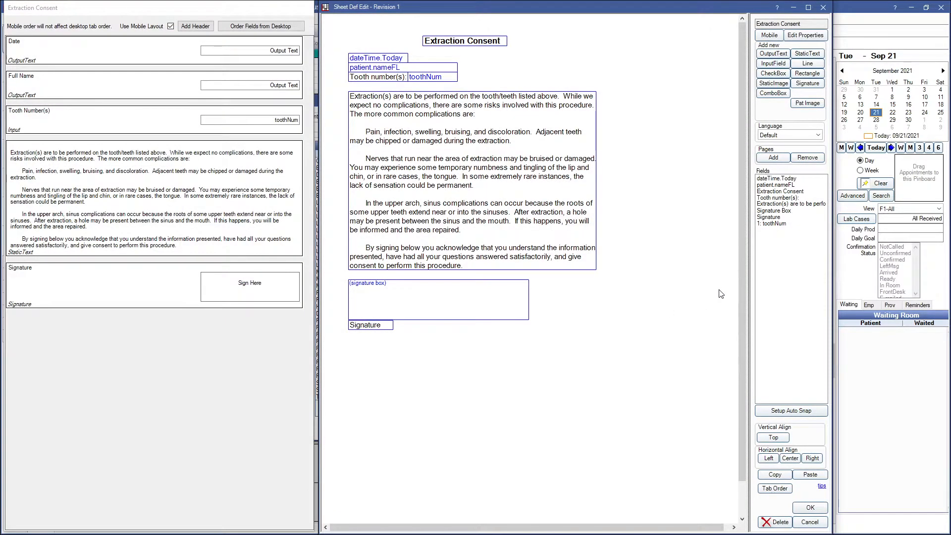
# Examine which field names the Extraction Consent sheet offers for new input fields and check boxes, without adding any.
pyautogui.click(773, 64)
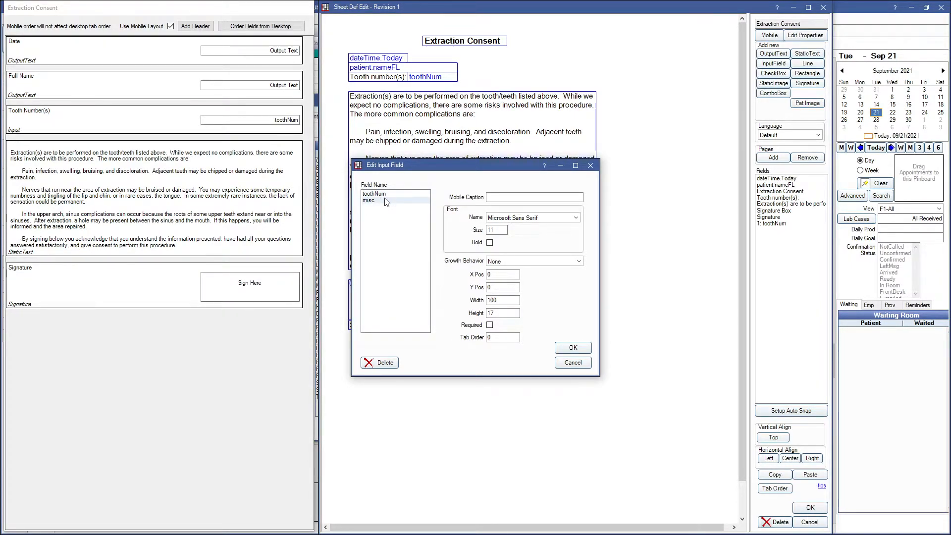
pyautogui.click(573, 362)
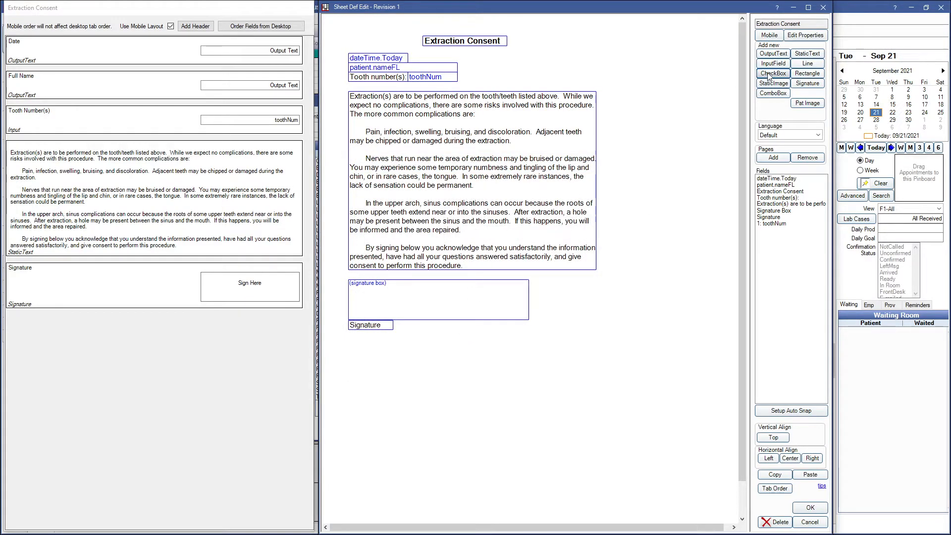
pyautogui.click(768, 75)
pyautogui.click(327, 123)
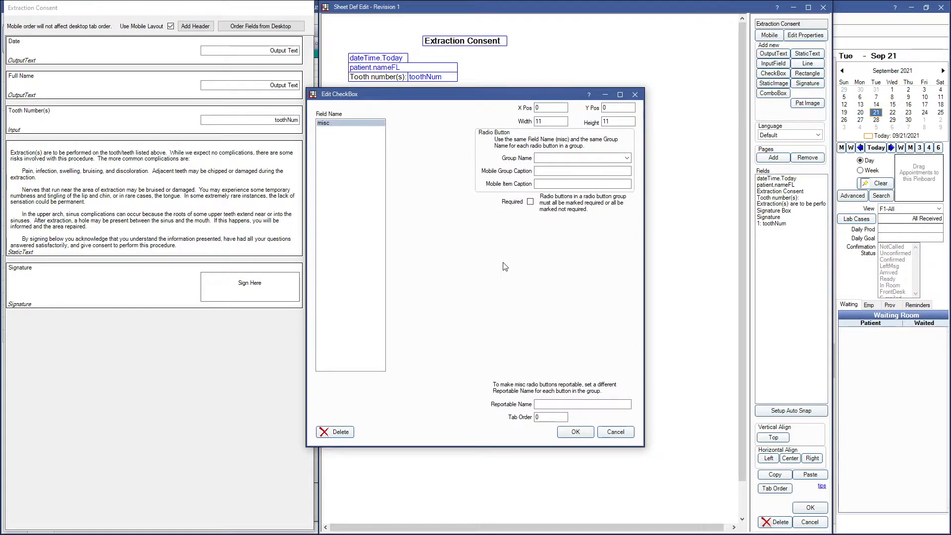
pyautogui.click(619, 438)
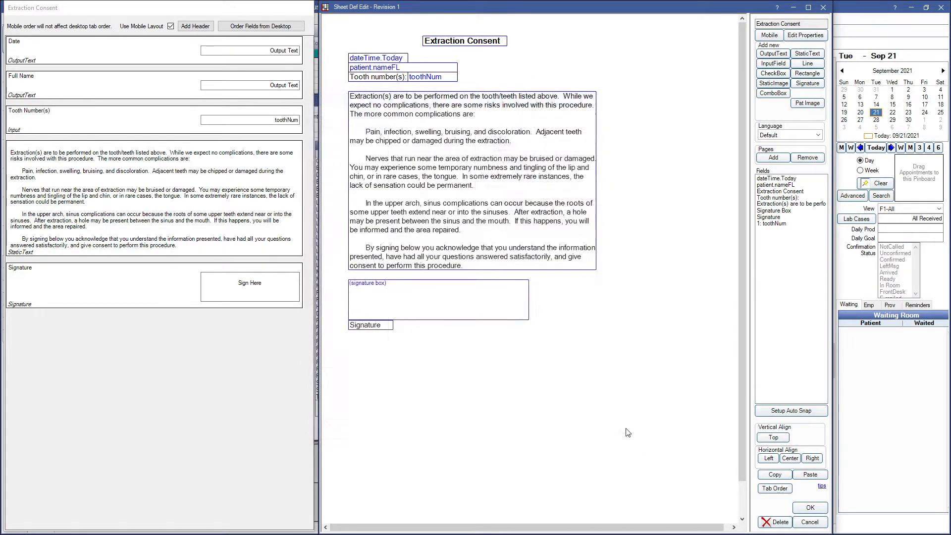
pyautogui.click(769, 63)
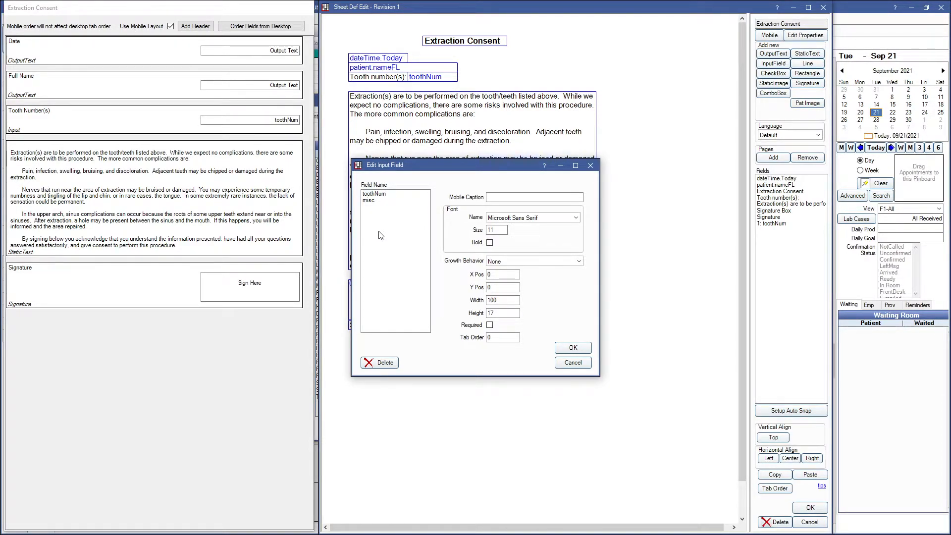
pyautogui.click(572, 362)
# Examine the output text fields available for the Extraction Consent sheet, including patient.nameFL, without adding one.
pyautogui.click(773, 53)
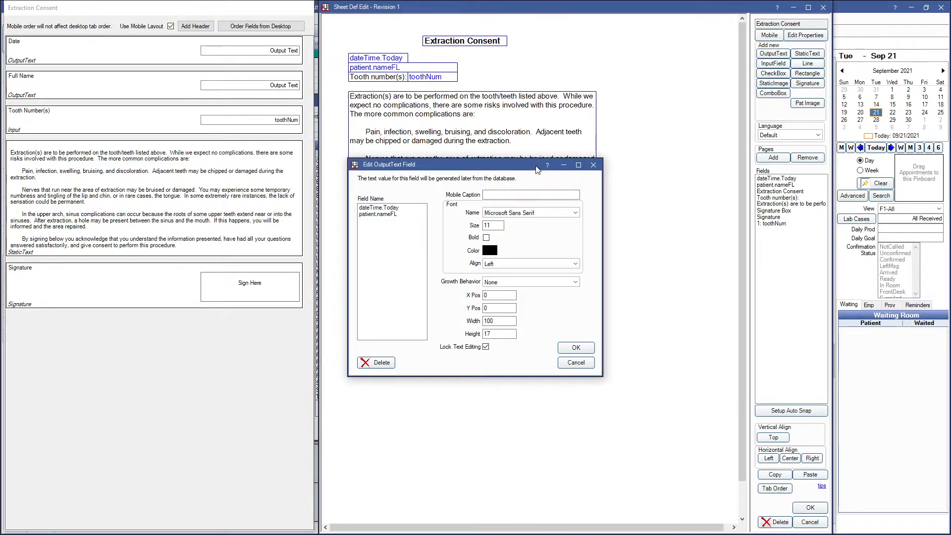
pyautogui.click(393, 213)
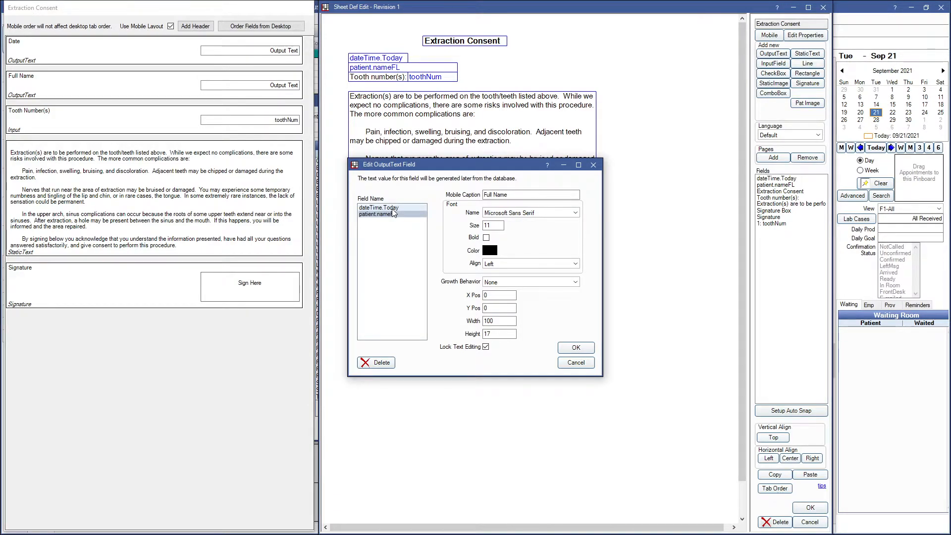
pyautogui.click(585, 366)
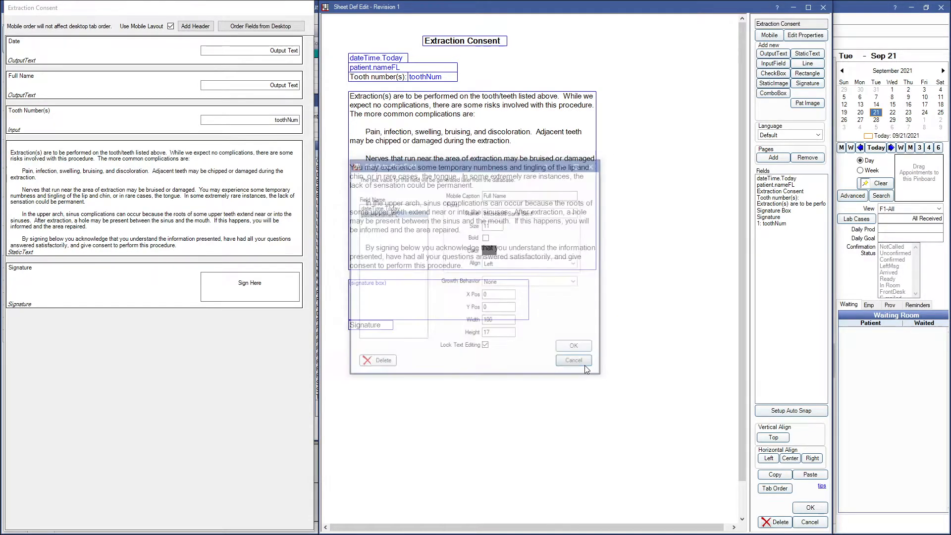
pyautogui.doubleClick(421, 110)
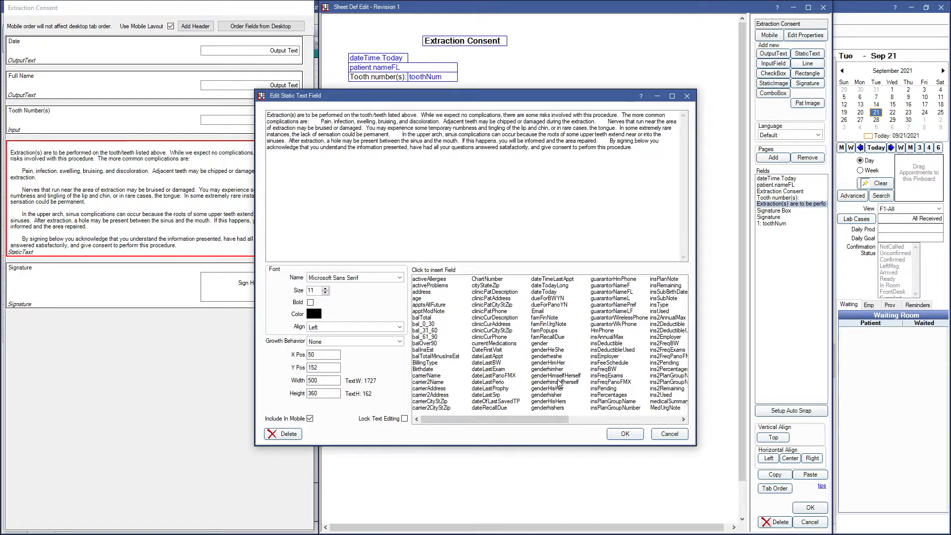
pyautogui.moveTo(510, 417)
pyautogui.mouseDown()
pyautogui.moveTo(605, 418)
pyautogui.moveTo(493, 415)
pyautogui.mouseUp()
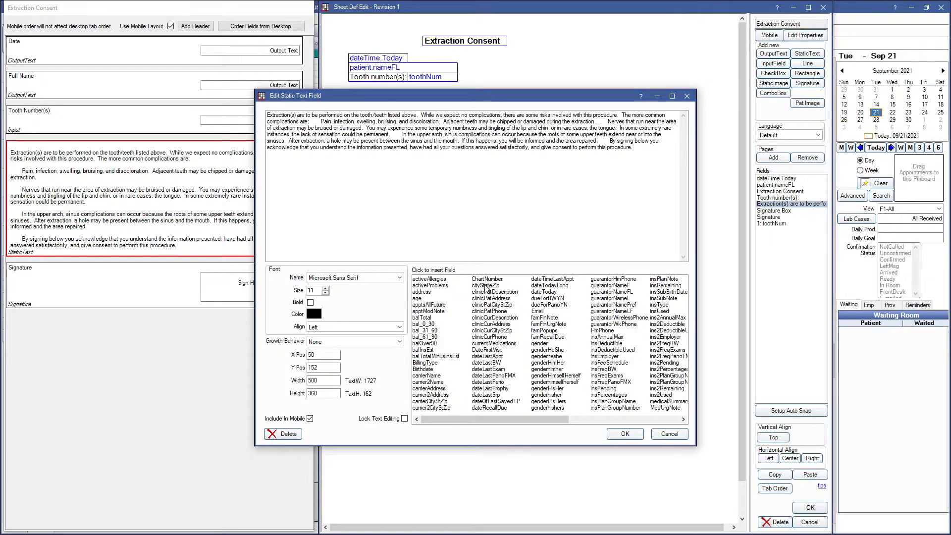
pyautogui.click(486, 286)
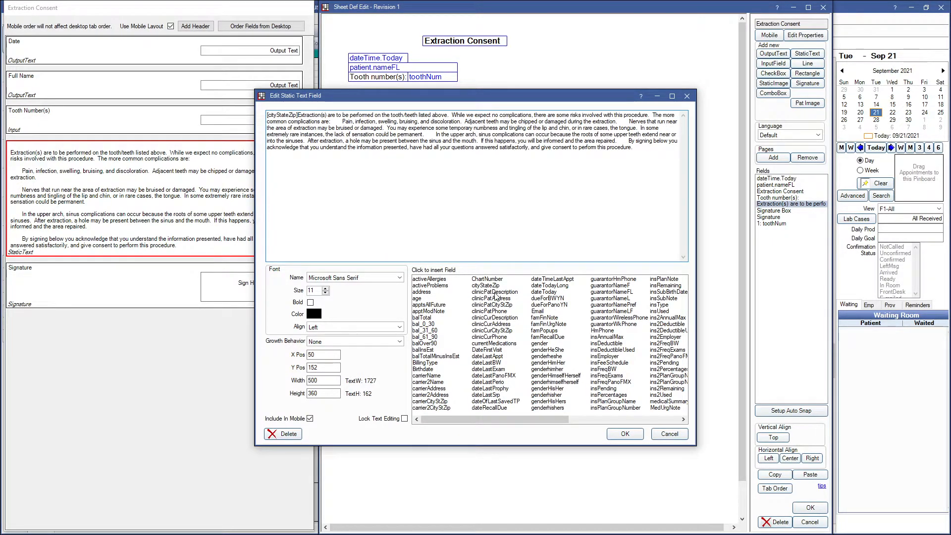
pyautogui.click(663, 434)
# Add a static text containing the cityStateZip field and place it right of the signature box, at about X 511, Y 550.
pyautogui.click(807, 54)
pyautogui.click(486, 286)
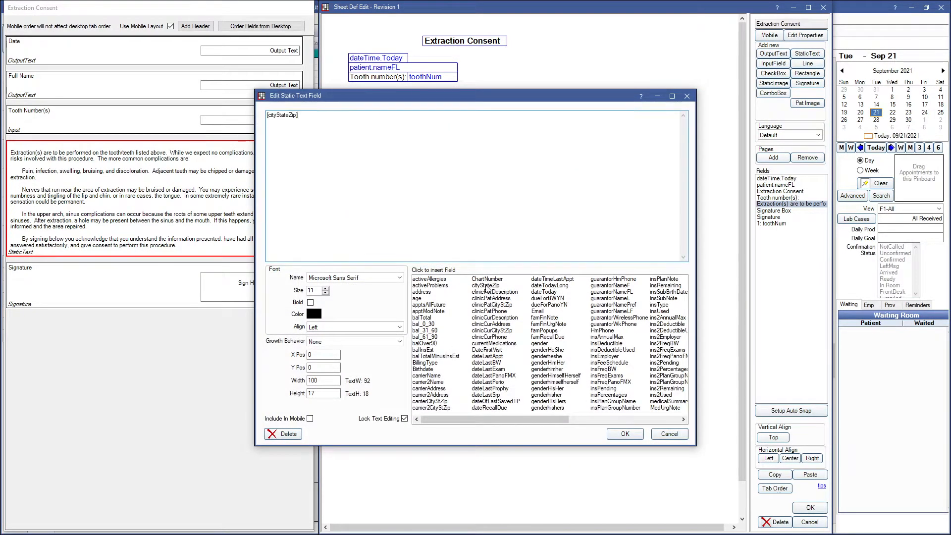
pyautogui.moveTo(308, 116); pyautogui.dragTo(267, 126)
pyautogui.click(625, 434)
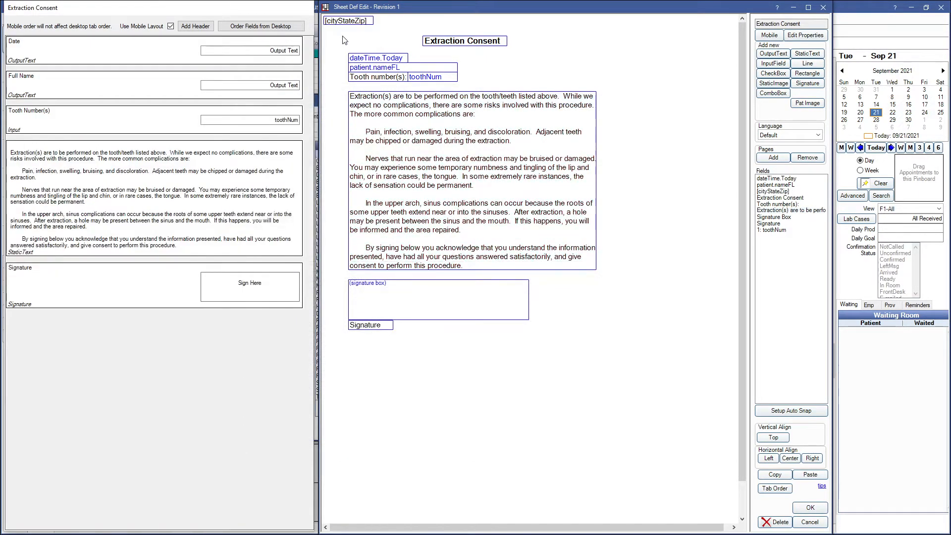
pyautogui.moveTo(339, 20); pyautogui.dragTo(601, 310)
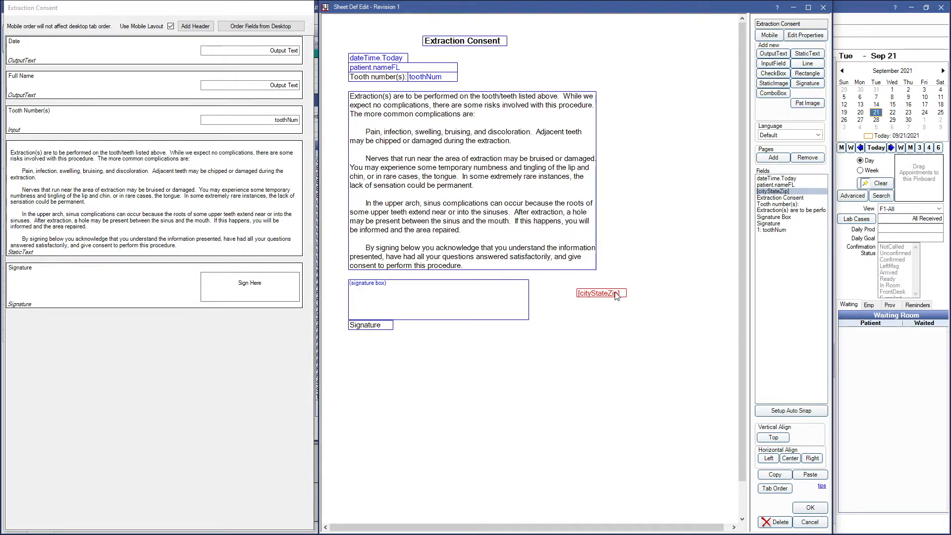
# Browse the insertable fields in the [cityStateZip] static text's settings and delete that text from the sheet.
pyautogui.doubleClick(616, 295)
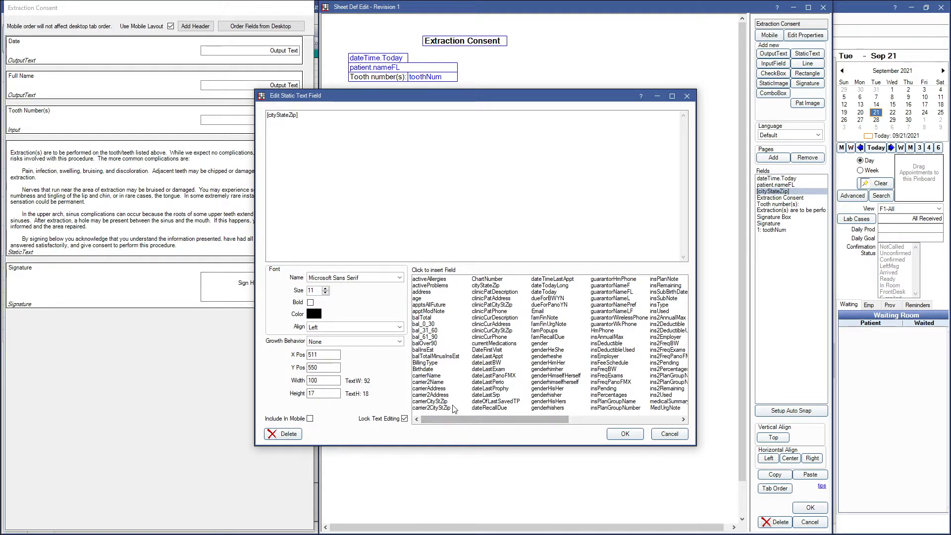
pyautogui.moveTo(437, 419); pyautogui.dragTo(599, 422)
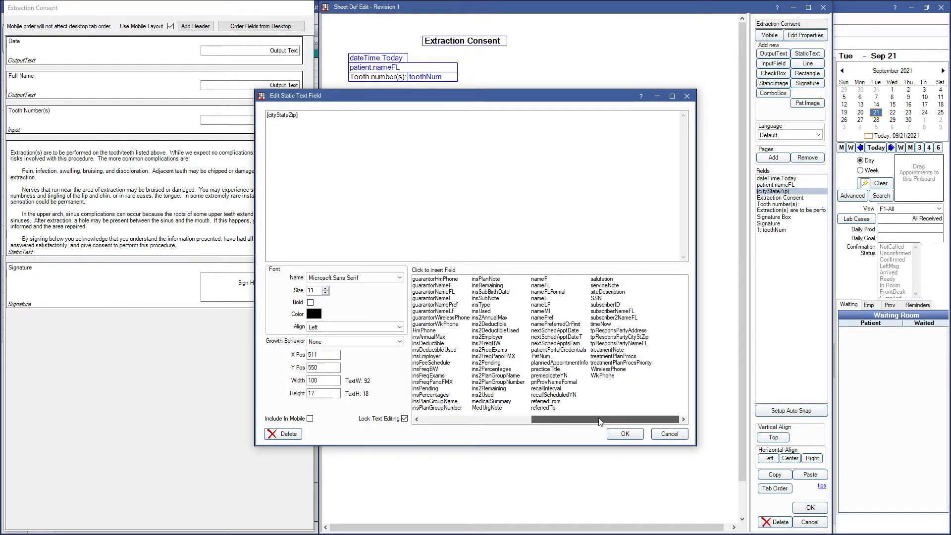
pyautogui.moveTo(552, 418); pyautogui.dragTo(422, 416)
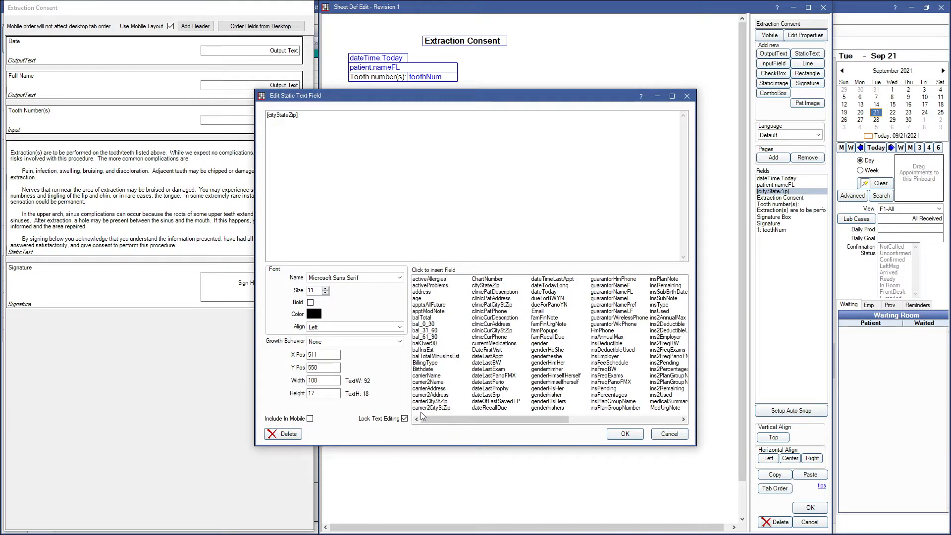
pyautogui.click(669, 434)
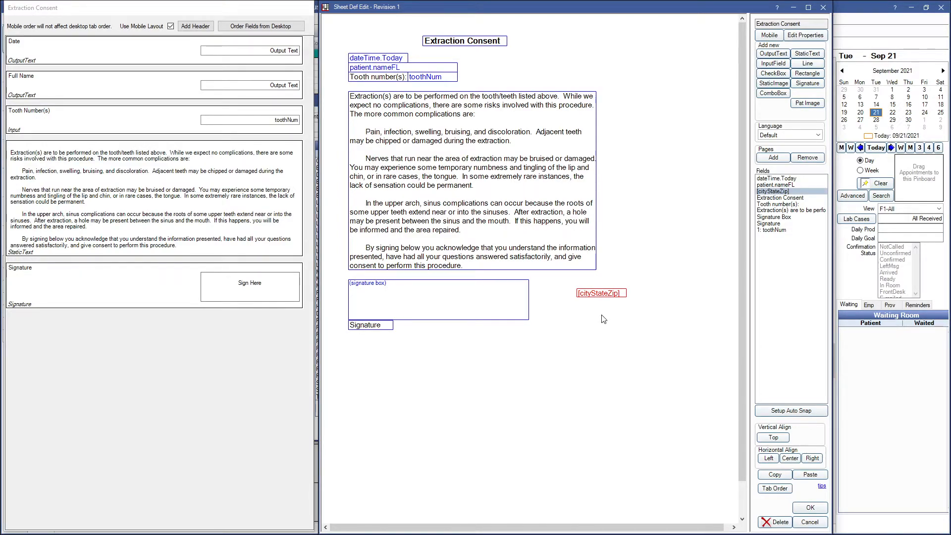
pyautogui.press('Delete')
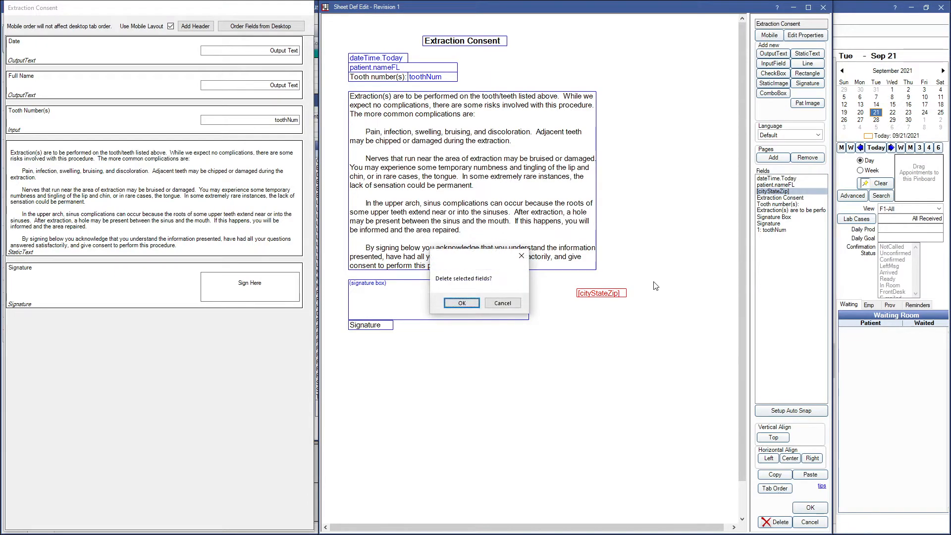
pyautogui.click(458, 304)
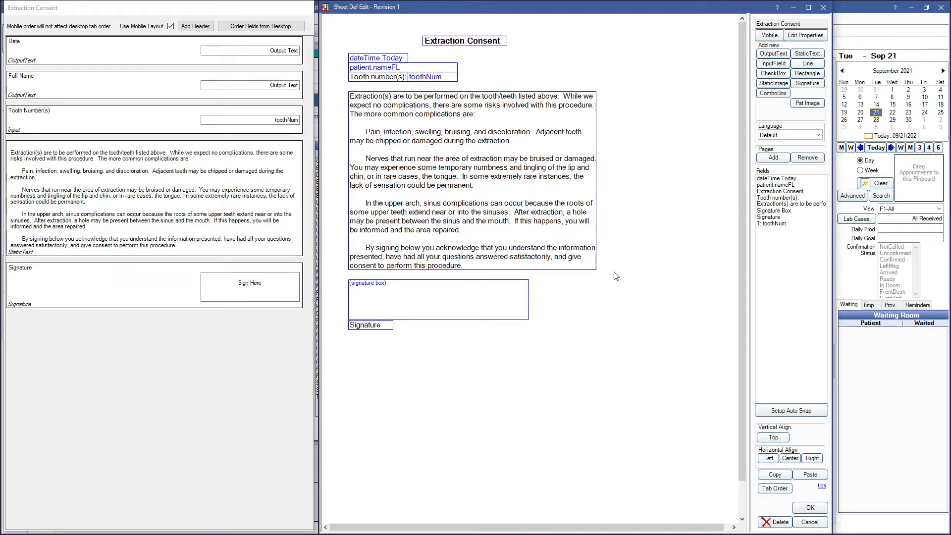
# Start a new combo box on the Extraction Consent sheet with the mobile caption "I choose option:".
pyautogui.click(776, 95)
pyautogui.moveTo(507, 160); pyautogui.dragTo(528, 259)
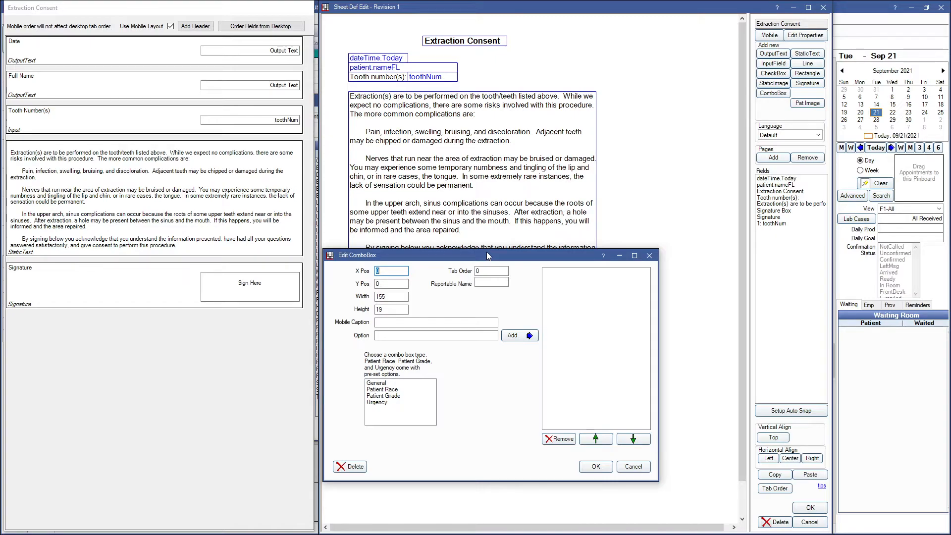
pyautogui.click(396, 323)
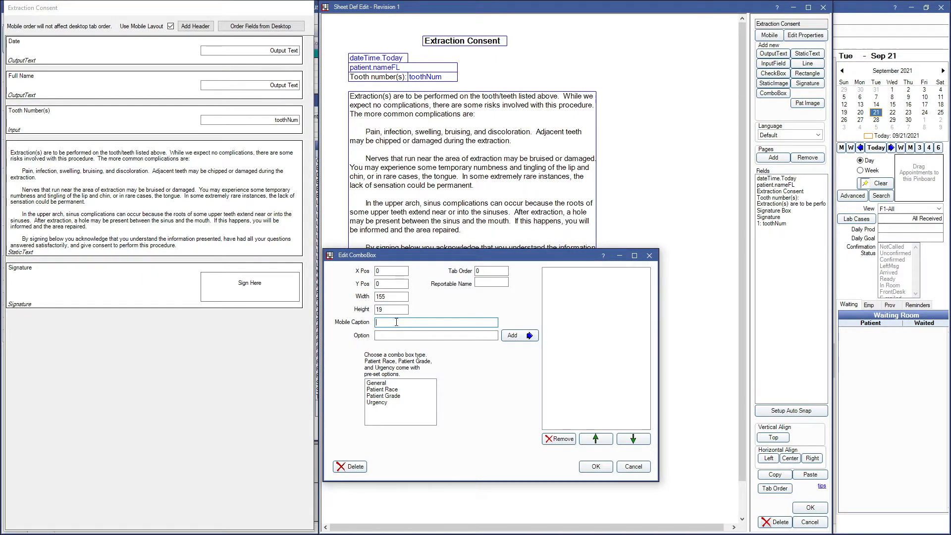
pyautogui.click(416, 336)
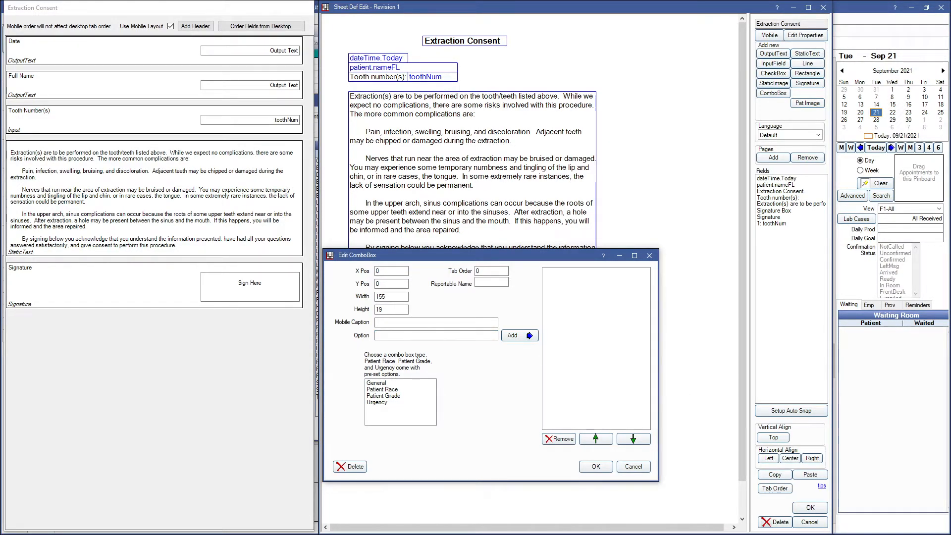
pyautogui.click(457, 336)
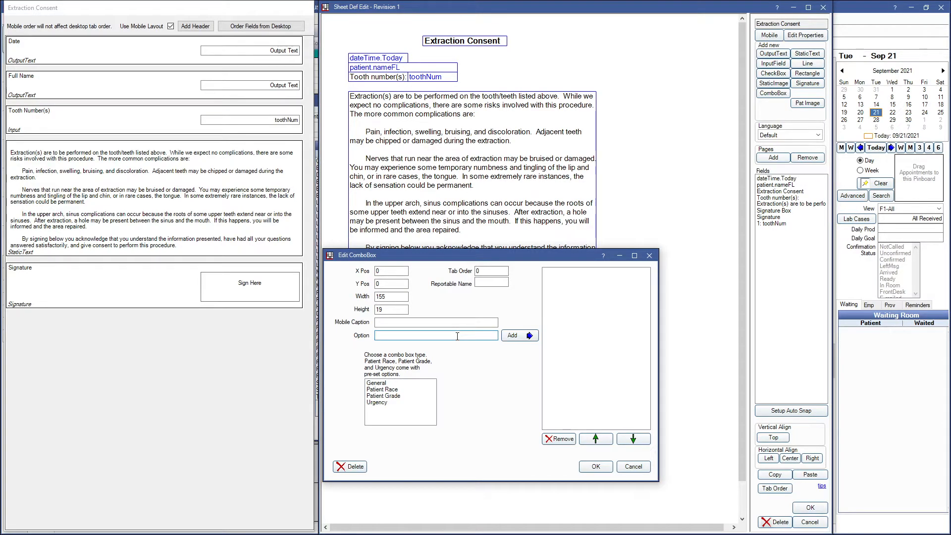
pyautogui.click(449, 323)
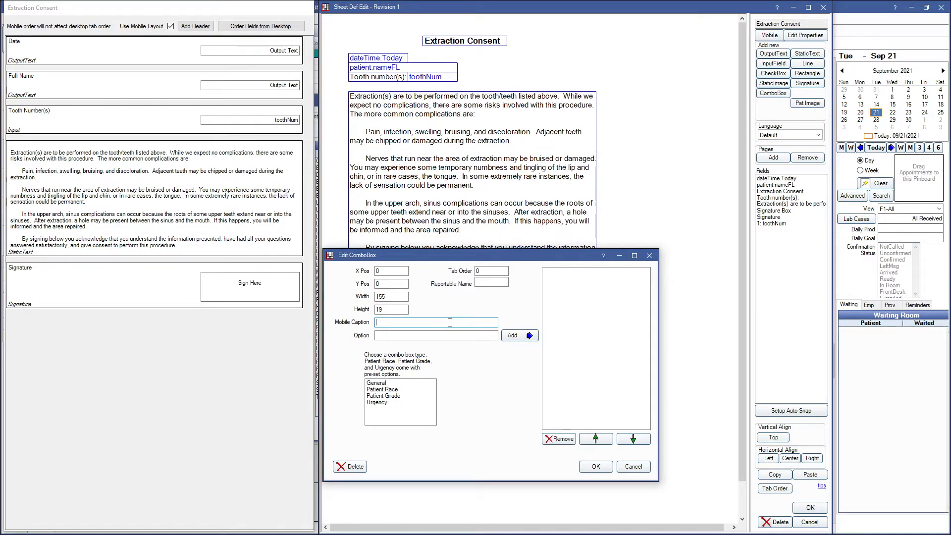
pyautogui.write('I choose option:')
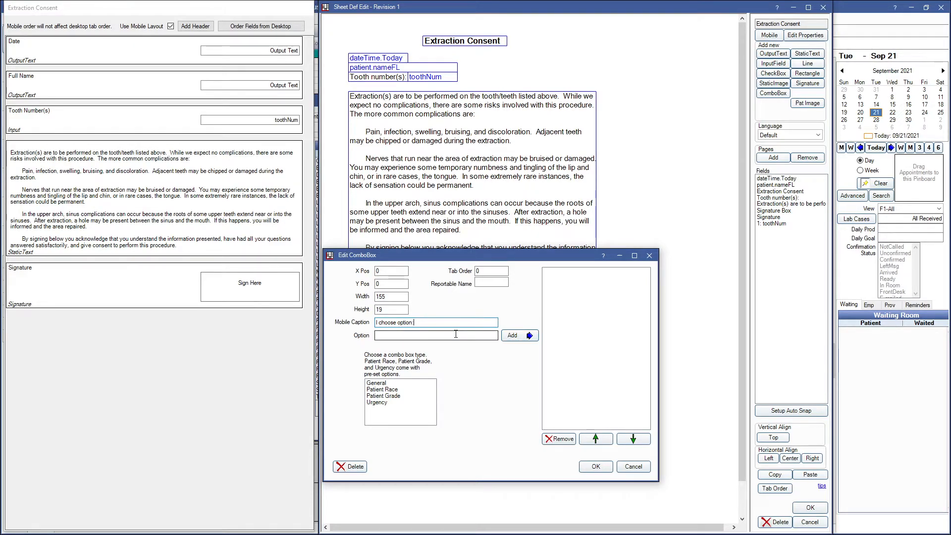
# Add the options 1, 2, 3, 4, 5 and 6 to the combo box's option list.
pyautogui.click(454, 336)
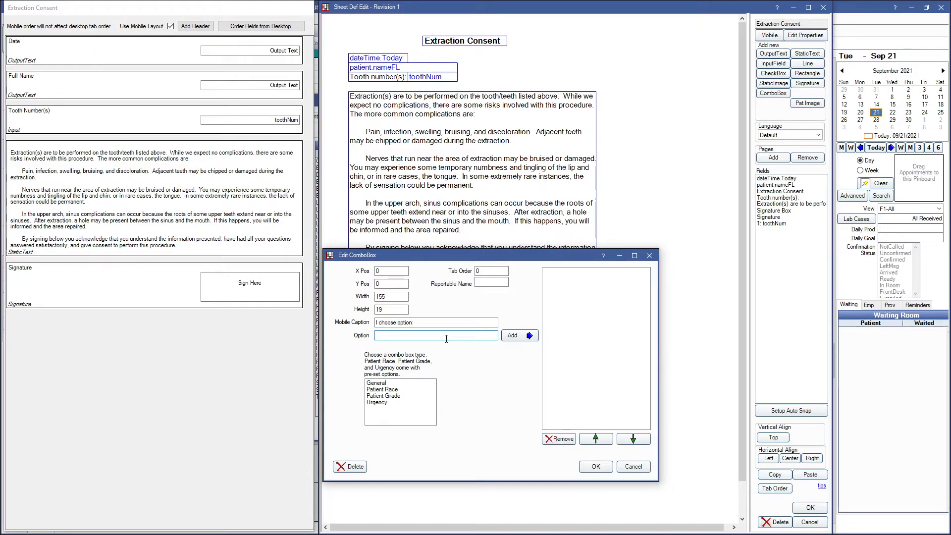
pyautogui.write('1')
pyautogui.click(519, 337)
pyautogui.write('2')
pyautogui.click(519, 337)
pyautogui.write('3')
pyautogui.click(515, 336)
pyautogui.click(440, 334)
pyautogui.write('4')
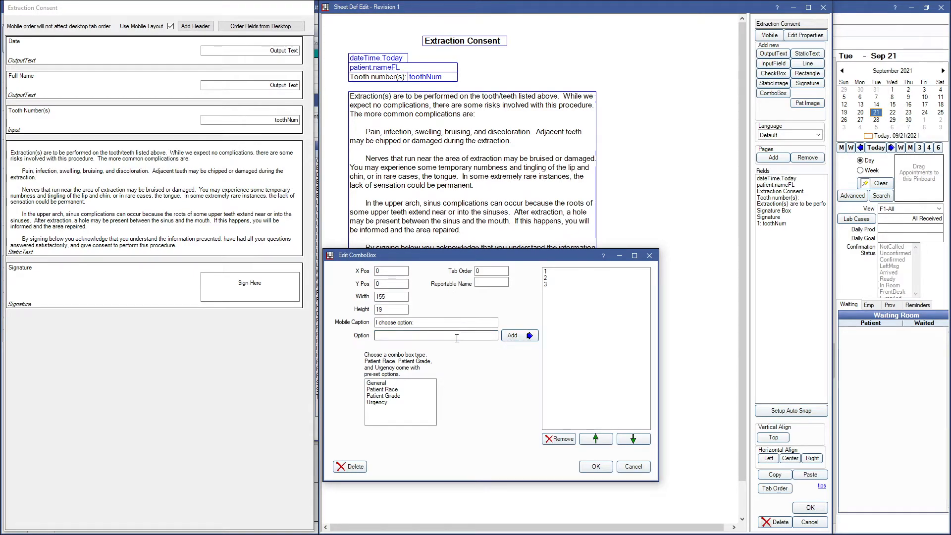
pyautogui.click(515, 335)
pyautogui.write('5')
pyautogui.press('Return')
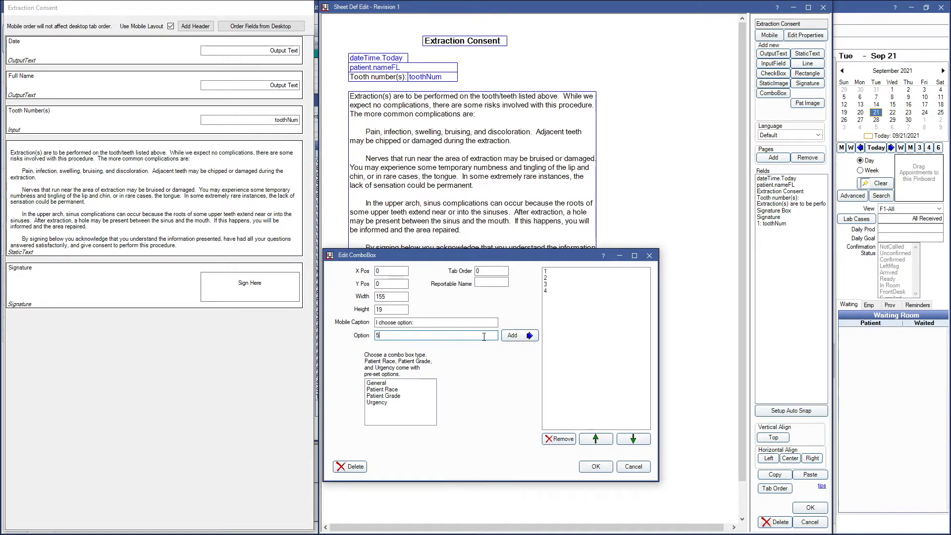
pyautogui.click(518, 337)
# Try reordering option 3 in the combo box's list, moving it up and back down.
pyautogui.click(545, 284)
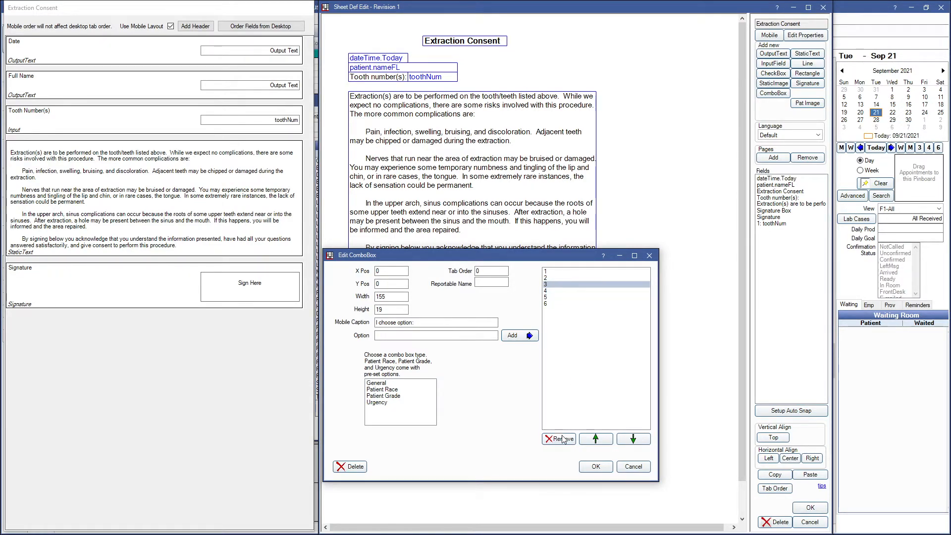
pyautogui.click(601, 439)
pyautogui.click(633, 440)
# Save the combo box and place it below the signature box, at about X 238, Y 674.
pyautogui.click(608, 470)
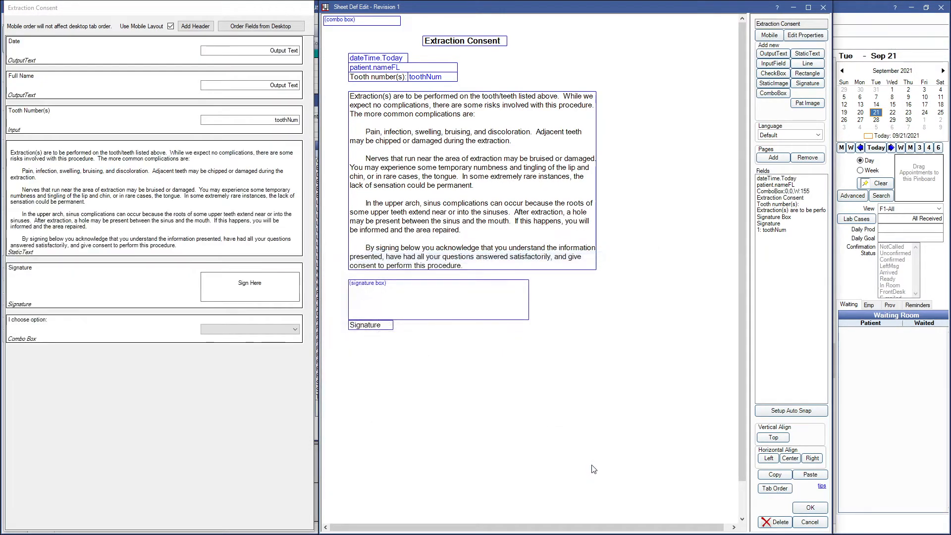
pyautogui.moveTo(430, 265); pyautogui.dragTo(469, 357)
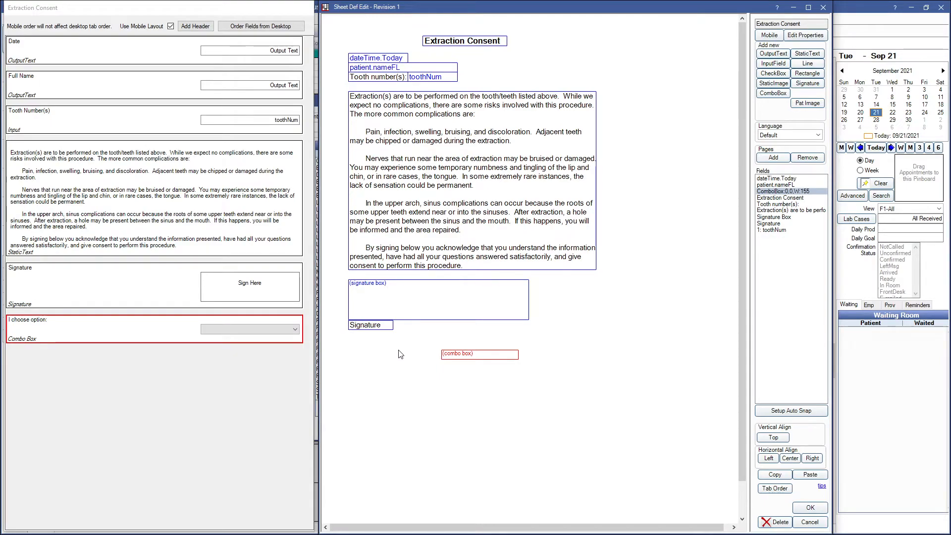
# Duplicate the Signature label and move the copy left of the combo box, to about X 99, Y 674.
pyautogui.click(380, 328)
pyautogui.hotkey('ctrl', 'v')
pyautogui.press('Left')
pyautogui.press('Left')
pyautogui.press('Left')
pyautogui.press('Left')
pyautogui.press('Left')
pyautogui.press('Left')
pyautogui.press('Left')
pyautogui.press('Left')
pyautogui.press('Left')
pyautogui.press('Left')
pyautogui.press('Left')
pyautogui.press('Left')
pyautogui.press('Left')
pyautogui.press('Left')
pyautogui.press('Left')
pyautogui.press('Left')
pyautogui.press('Left')
pyautogui.press('Left')
pyautogui.press('Left')
pyautogui.press('Left')
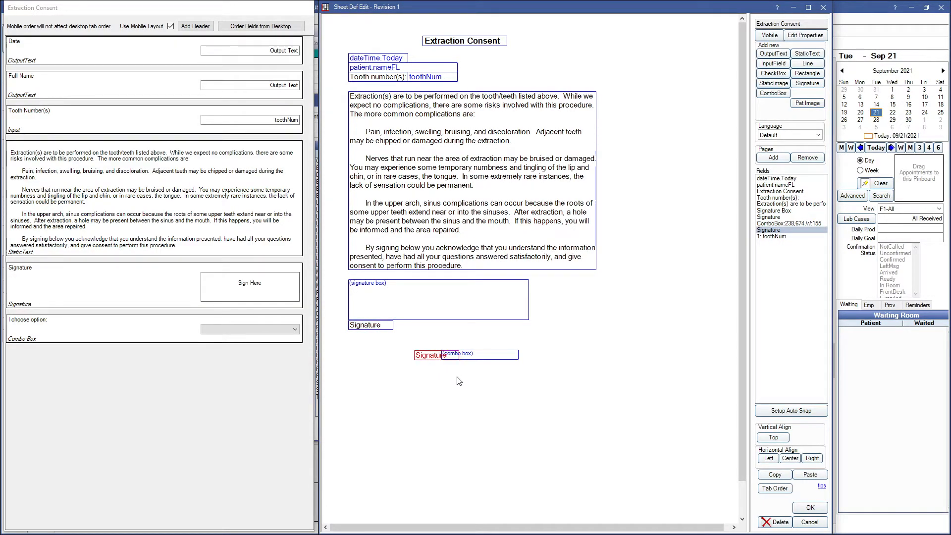
pyautogui.press('Left')
pyautogui.press('Left')
pyautogui.press('Left')
pyautogui.press('Left')
pyautogui.press('Left')
pyautogui.press('Left')
pyautogui.press('Left')
pyautogui.press('Left')
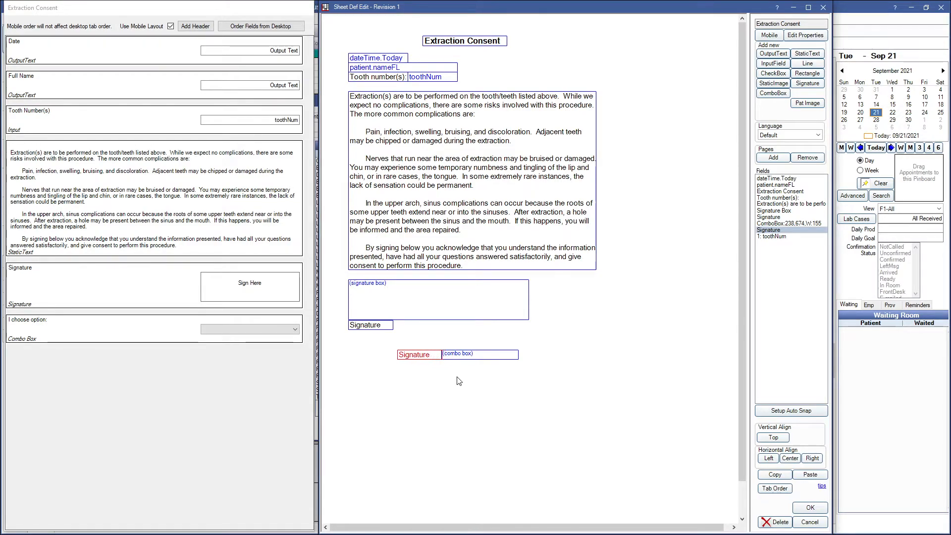
pyautogui.press('Left')
pyautogui.press('Left')
pyautogui.press('Left')
pyautogui.press('Left')
pyautogui.press('Left')
pyautogui.press('Left')
pyautogui.press('Left')
pyautogui.press('Left')
pyautogui.press('Left')
pyautogui.press('Left')
pyautogui.press('Left')
pyautogui.press('Left')
pyautogui.press('Left')
pyautogui.press('Left')
pyautogui.press('Left')
pyautogui.press('Left')
pyautogui.press('Left')
pyautogui.press('Left')
pyautogui.press('Left')
pyautogui.press('Left')
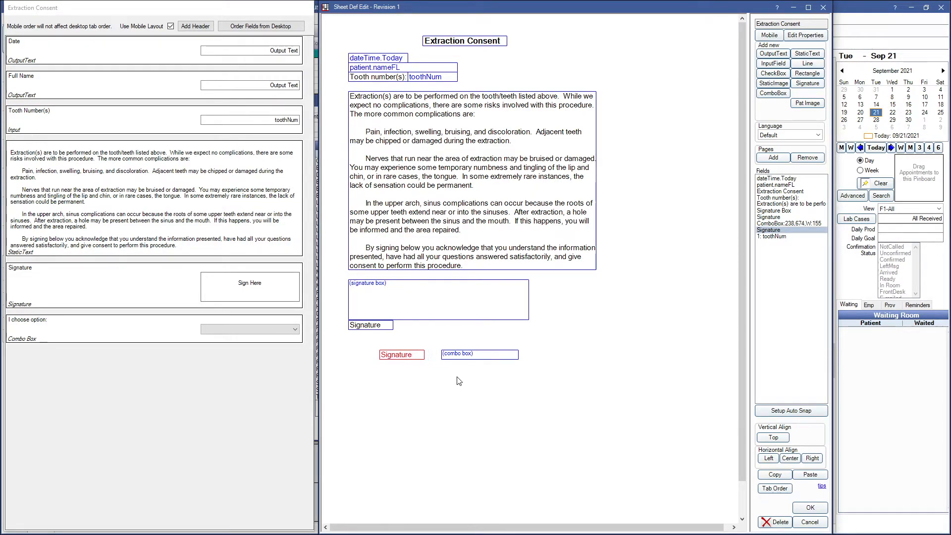
# Change the copied label's text to "I choose option:" and set its width to 114.
pyautogui.doubleClick(396, 355)
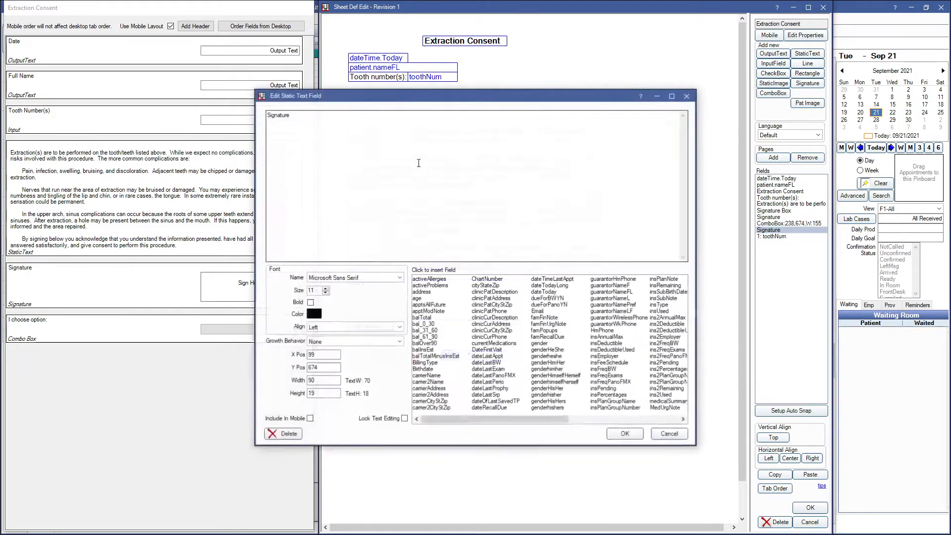
pyautogui.write('I choose option:')
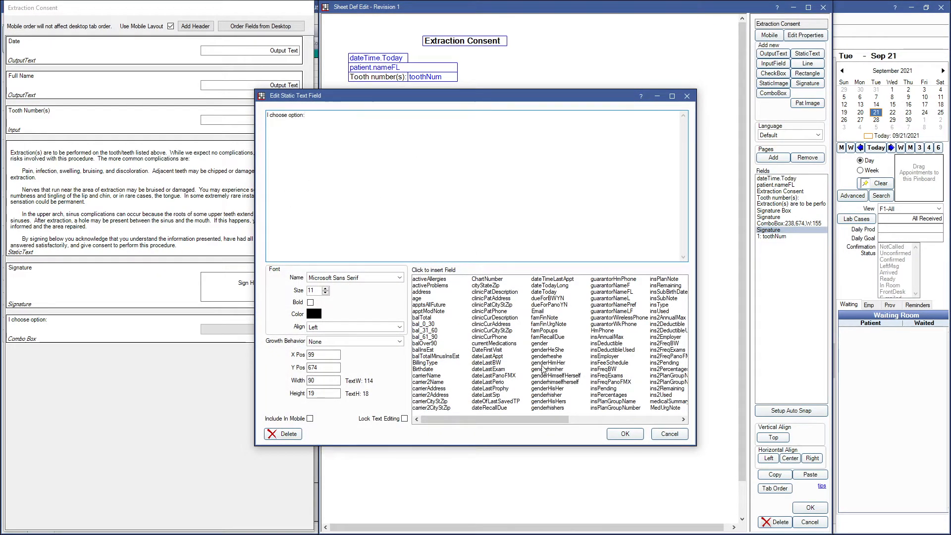
pyautogui.press('Tab')
pyautogui.write('114')
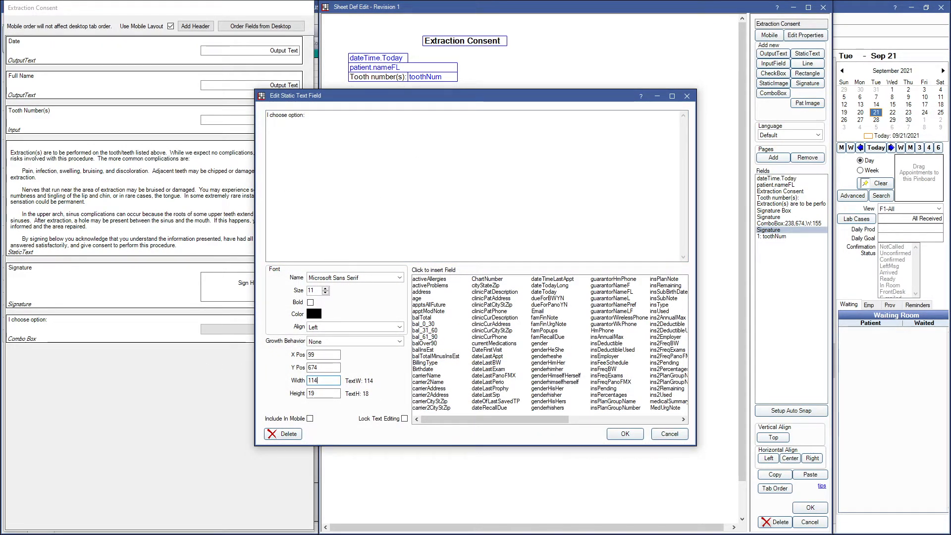
pyautogui.click(625, 434)
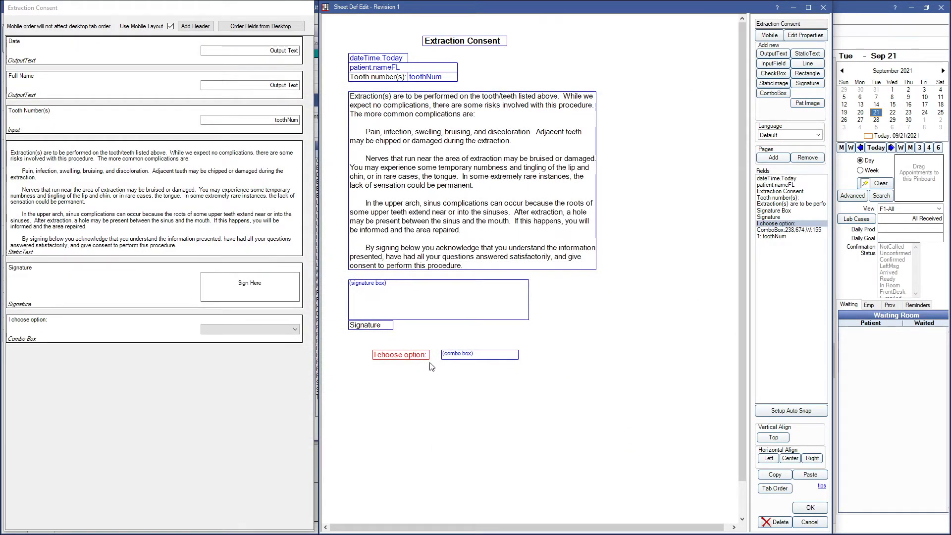
# Move the combo box left until it sits directly against the "I choose option:" label.
pyautogui.click(452, 358)
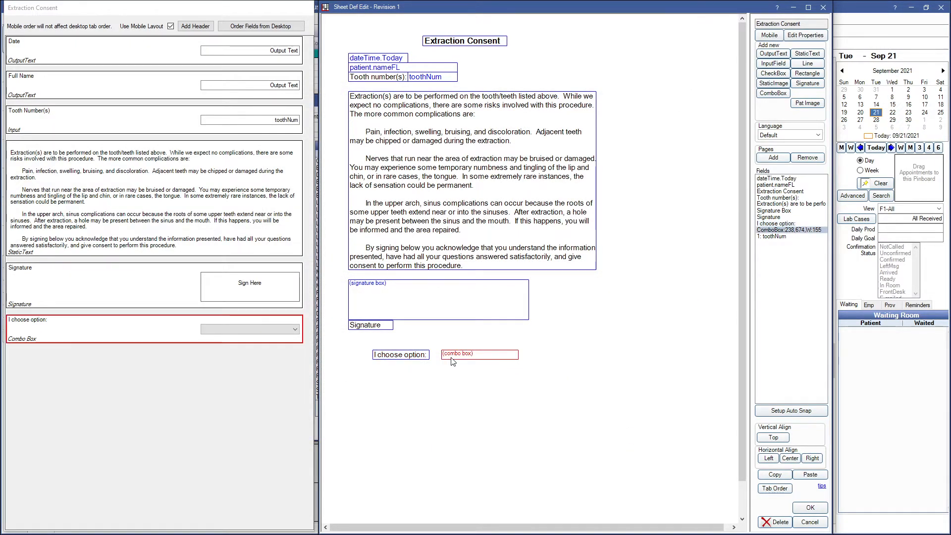
pyautogui.hotkey('shift', 'Left')
pyautogui.hotkey('shift', 'Left')
pyautogui.hotkey('shift', 'Left')
pyautogui.press('Left')
pyautogui.press('Left')
pyautogui.press('Left')
pyautogui.press('Left')
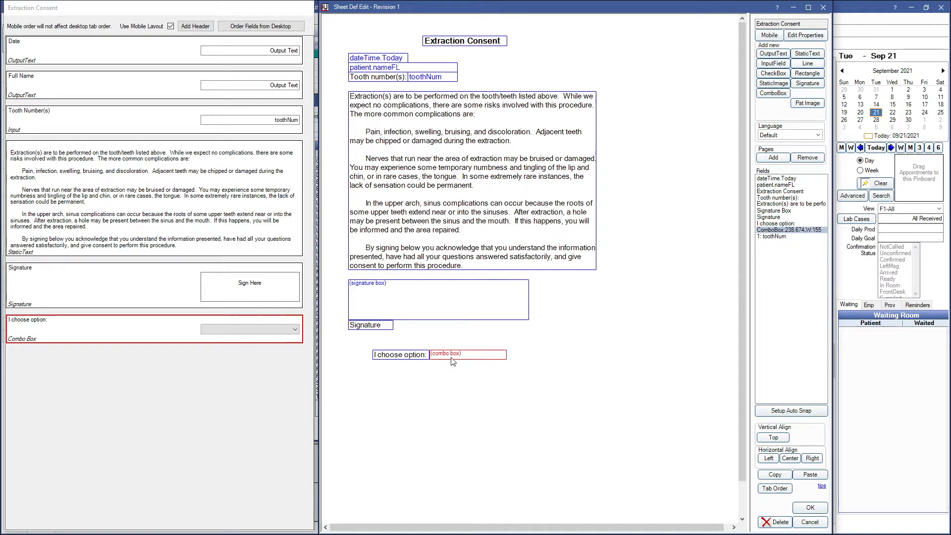
# Move the signature box and its Signature label together down below the "I choose option:" row.
pyautogui.moveTo(474, 341); pyautogui.dragTo(411, 371)
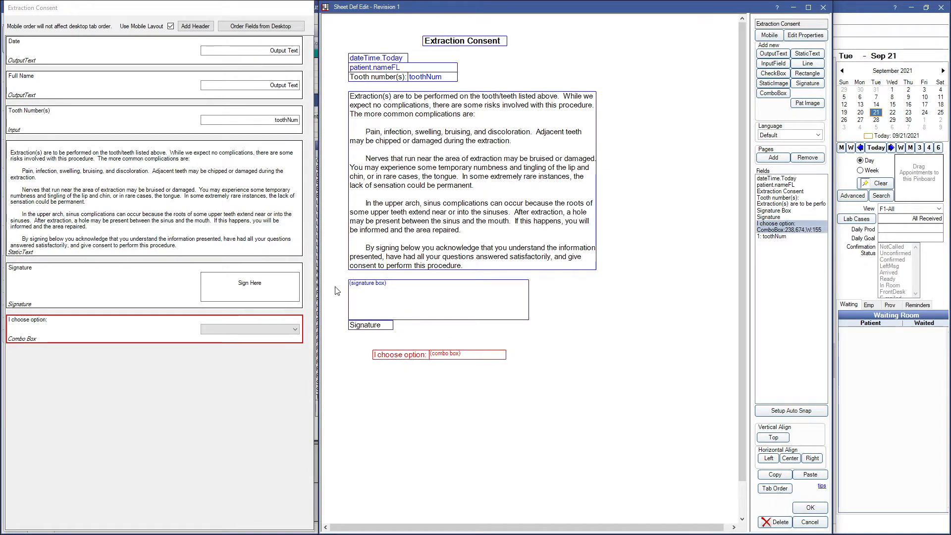
pyautogui.moveTo(335, 286); pyautogui.dragTo(414, 339)
pyautogui.keyDown('ctrl'); pyautogui.click(790, 231); pyautogui.keyUp('ctrl')
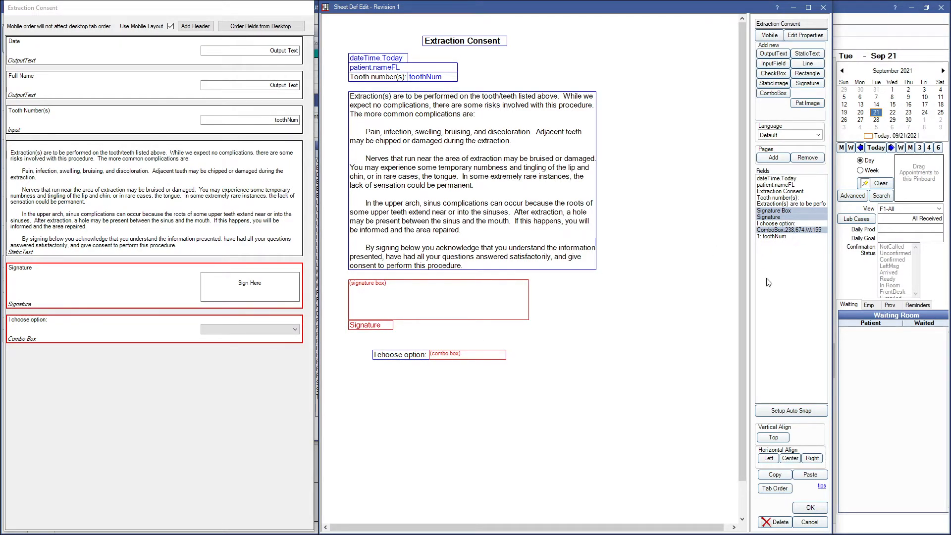
pyautogui.keyDown('ctrl'); pyautogui.click(456, 362); pyautogui.keyUp('ctrl')
pyautogui.press('Down')
pyautogui.press('Down')
pyautogui.press('Down')
pyautogui.press('Down')
pyautogui.press('Down')
pyautogui.press('Down')
pyautogui.press('Down')
pyautogui.press('Down')
pyautogui.press('Down')
pyautogui.press('Down')
pyautogui.press('Down')
pyautogui.press('Down')
pyautogui.press('Down')
pyautogui.press('Down')
pyautogui.press('Down')
pyautogui.press('Down')
pyautogui.press('Down')
pyautogui.press('Down')
pyautogui.press('Down')
pyautogui.press('Down')
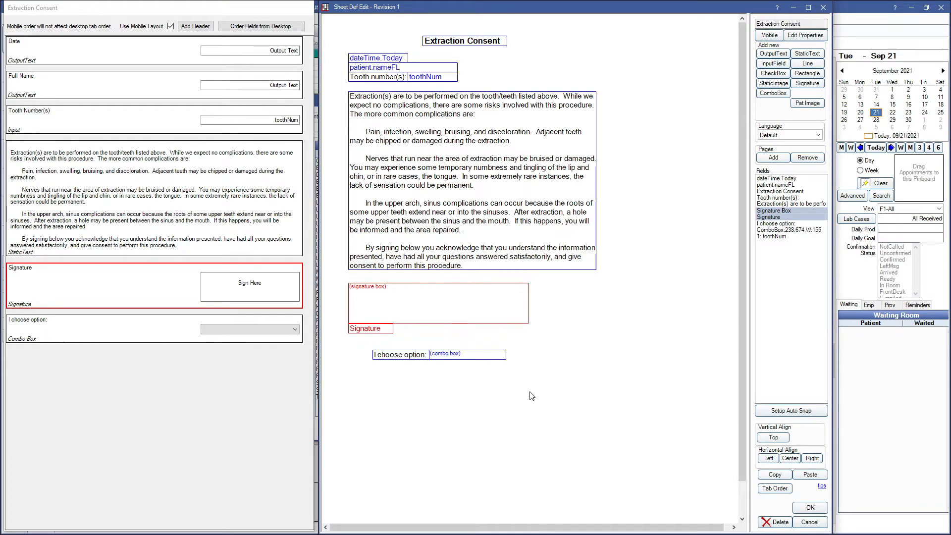
pyautogui.press('Down')
pyautogui.press('Down')
pyautogui.press('Down')
pyautogui.press('Down')
pyautogui.press('Down')
pyautogui.press('Down')
pyautogui.press('Down')
pyautogui.press('Down')
pyautogui.press('Down')
pyautogui.press('Down')
pyautogui.press('Down')
pyautogui.press('Down')
pyautogui.press('Down')
pyautogui.press('Down')
pyautogui.press('Down')
pyautogui.press('Down')
pyautogui.press('Down')
pyautogui.press('Down')
pyautogui.press('Down')
pyautogui.press('Down')
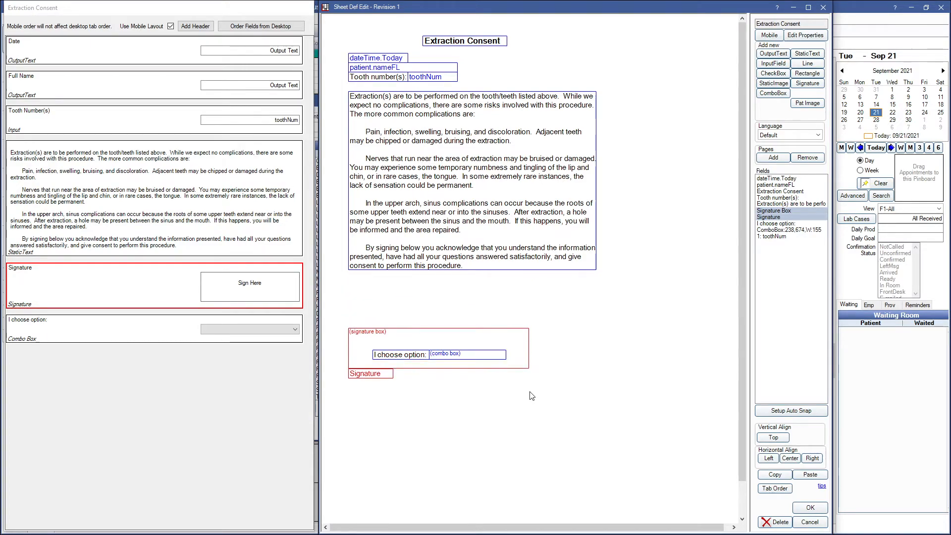
pyautogui.press('Down')
pyautogui.press('Down')
pyautogui.press('Down')
pyautogui.press('Down')
pyautogui.press('Down')
pyautogui.press('Down')
pyautogui.press('Down')
pyautogui.press('Down')
pyautogui.press('Down')
pyautogui.press('Down')
pyautogui.press('Down')
pyautogui.press('Down')
pyautogui.press('Down')
pyautogui.press('Down')
pyautogui.press('Down')
pyautogui.press('Down')
pyautogui.press('Down')
pyautogui.press('Down')
pyautogui.press('Down')
pyautogui.press('Down')
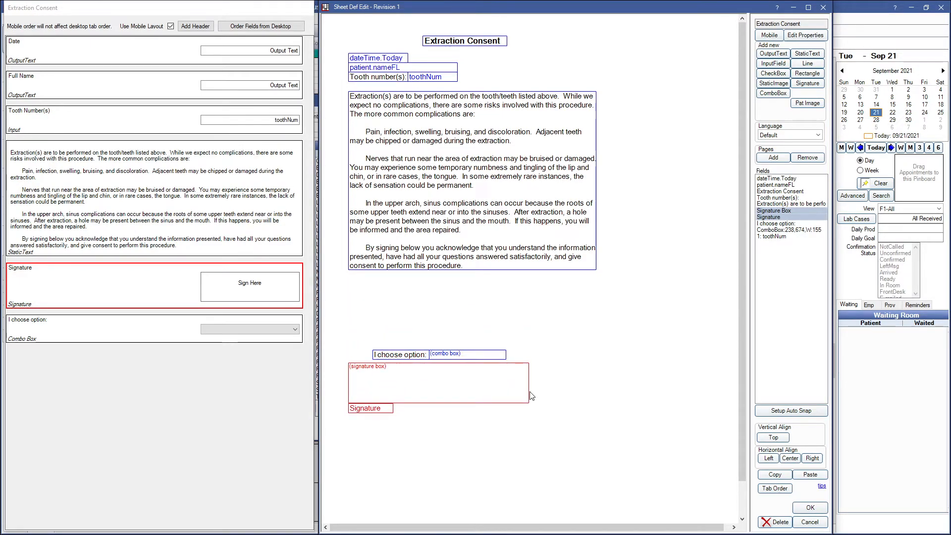
# Nudge the signature box and its Signature label slightly further down, away from the "I choose option:" row.
pyautogui.press('Down')
pyautogui.press('Down')
pyautogui.press('Down')
pyautogui.press('Down')
pyautogui.press('Down')
pyautogui.press('Down')
pyautogui.press('Down')
pyautogui.press('Down')
pyautogui.press('Down')
pyautogui.press('Down')
pyautogui.press('Down')
pyautogui.press('Down')
pyautogui.press('Down')
pyautogui.press('Down')
# Move the "I choose option:" label and its combo box together to just below the consent paragraph, aligned with the paragraph's left edge.
pyautogui.moveTo(475, 337); pyautogui.dragTo(421, 356)
pyautogui.press('Up')
pyautogui.press('Up')
pyautogui.press('Up')
pyautogui.press('Up')
pyautogui.press('Up')
pyautogui.press('Up')
pyautogui.press('Up')
pyautogui.press('Up')
pyautogui.press('Up')
pyautogui.press('Up')
pyautogui.press('Up')
pyautogui.press('Up')
pyautogui.press('Up')
pyautogui.press('Up')
pyautogui.press('Up')
pyautogui.press('Up')
pyautogui.press('Up')
pyautogui.press('Up')
pyautogui.press('Up')
pyautogui.press('Up')
pyautogui.press('Left')
pyautogui.press('Left')
pyautogui.press('Left')
pyautogui.press('Left')
pyautogui.press('Left')
pyautogui.press('Left')
pyautogui.press('Left')
pyautogui.press('Left')
pyautogui.press('Left')
pyautogui.press('Left')
pyautogui.press('Left')
pyautogui.press('Left')
pyautogui.press('Left')
pyautogui.press('Left')
pyautogui.press('Left')
pyautogui.press('Left')
pyautogui.press('Left')
pyautogui.press('Left')
pyautogui.press('Left')
pyautogui.press('Left')
pyautogui.press('Left')
pyautogui.press('Left')
pyautogui.press('Left')
pyautogui.press('Left')
pyautogui.press('Left')
pyautogui.press('Left')
pyautogui.press('Left')
pyautogui.press('Up')
pyautogui.press('Up')
pyautogui.press('Up')
pyautogui.press('Up')
pyautogui.press('Up')
pyautogui.press('Up')
pyautogui.press('Up')
pyautogui.press('Up')
pyautogui.press('Up')
pyautogui.press('Up')
pyautogui.press('Up')
pyautogui.press('Up')
pyautogui.press('Up')
pyautogui.press('Up')
pyautogui.press('Up')
pyautogui.press('Up')
pyautogui.press('Up')
pyautogui.press('Up')
pyautogui.press('Up')
pyautogui.press('Up')
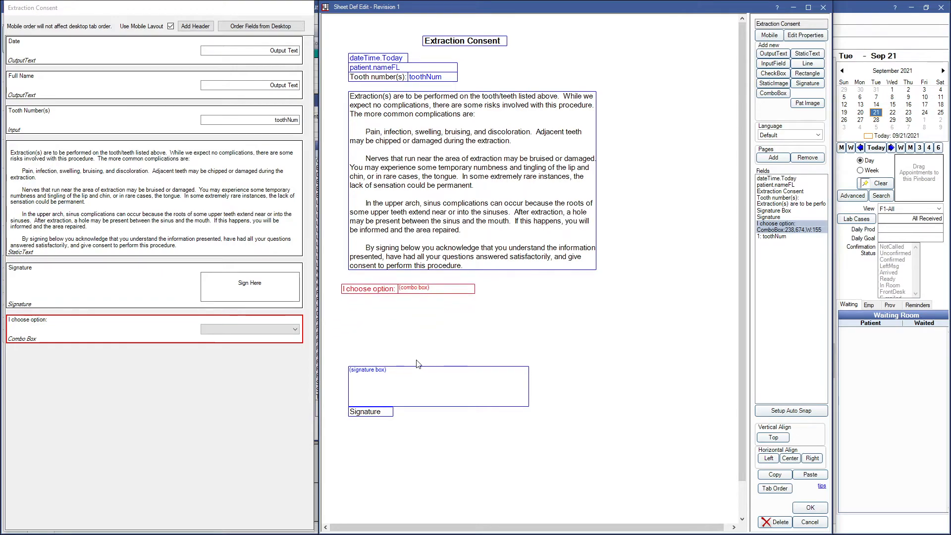
pyautogui.press('Up')
pyautogui.press('Up')
pyautogui.press('Up')
pyautogui.press('Up')
pyautogui.press('Up')
pyautogui.press('Up')
pyautogui.press('Up')
pyautogui.press('Up')
pyautogui.press('Up')
pyautogui.press('Up')
pyautogui.press('Up')
pyautogui.press('Up')
pyautogui.press('Up')
pyautogui.press('Up')
pyautogui.press('Up')
pyautogui.press('Up')
pyautogui.press('Up')
pyautogui.press('Up')
pyautogui.press('Up')
pyautogui.press('Up')
pyautogui.press('Right')
pyautogui.press('Down')
pyautogui.press('Down')
pyautogui.press('Down')
pyautogui.press('Down')
pyautogui.press('Down')
pyautogui.press('Down')
pyautogui.press('Down')
pyautogui.press('Down')
pyautogui.press('Down')
pyautogui.press('Down')
pyautogui.press('Down')
pyautogui.press('Down')
pyautogui.press('Down')
pyautogui.press('Left')
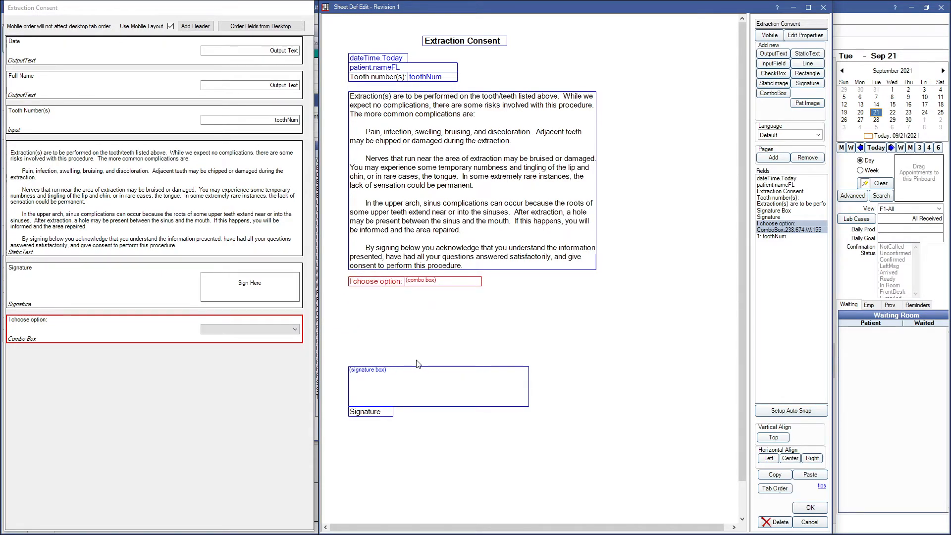
# Select the signature box together with its Signature label.
pyautogui.moveTo(338, 356)
pyautogui.mouseDown()
pyautogui.moveTo(377, 417)
pyautogui.moveTo(475, 431)
pyautogui.mouseUp()
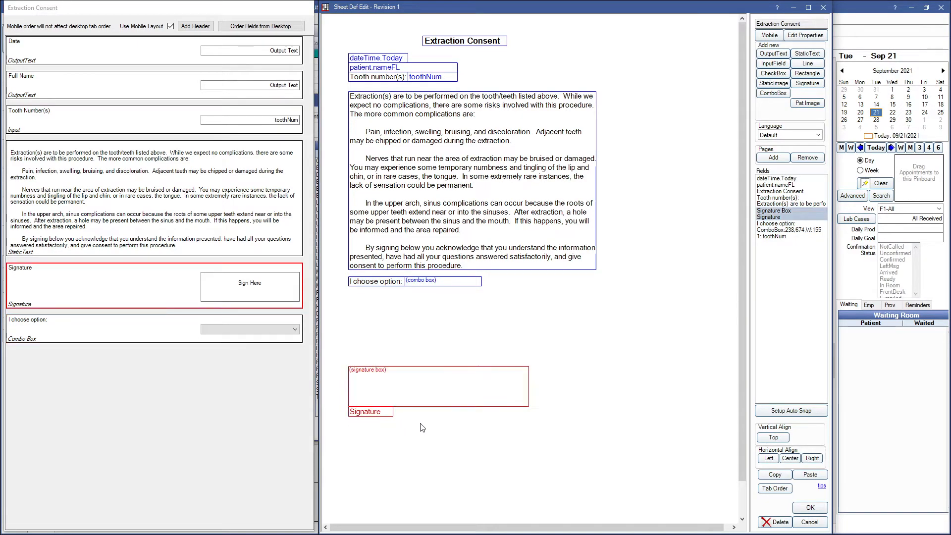
pyautogui.keyDown('ctrl'); pyautogui.click(768, 230); pyautogui.keyUp('ctrl')
pyautogui.press('Up')
pyautogui.press('Up')
pyautogui.press('Up')
pyautogui.press('Up')
pyautogui.press('Up')
pyautogui.press('Up')
pyautogui.press('Up')
pyautogui.press('Down')
pyautogui.press('Down')
pyautogui.press('Down')
pyautogui.press('Down')
pyautogui.press('Down')
pyautogui.press('Down')
pyautogui.press('Down')
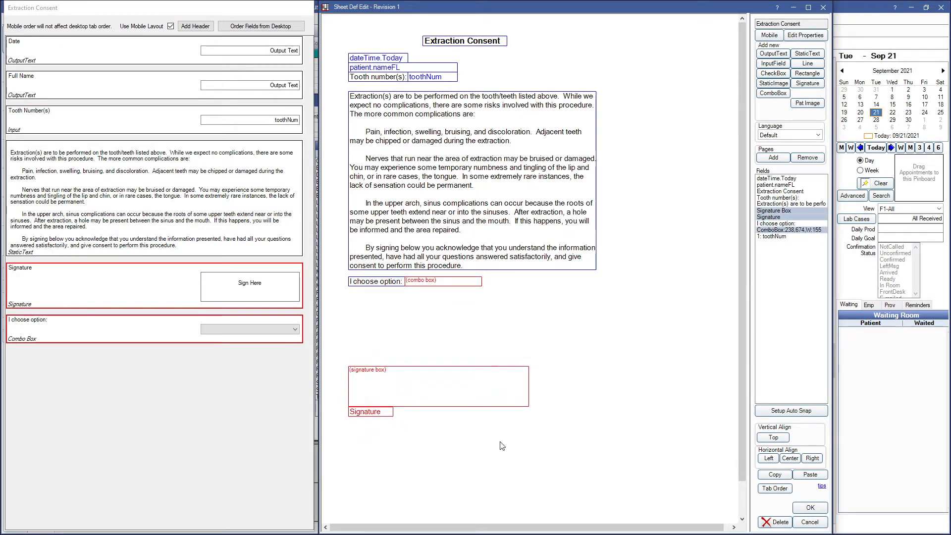
pyautogui.keyDown('ctrl'); pyautogui.click(445, 284); pyautogui.keyUp('ctrl')
# Move the selected signature box and Signature label up to just below the "I choose option:" row, leaving a small gap.
pyautogui.hotkey('shift', 'Up')
pyautogui.hotkey('shift', 'Up')
pyautogui.hotkey('shift', 'Up')
pyautogui.hotkey('shift', 'Up')
pyautogui.hotkey('shift', 'Up')
pyautogui.hotkey('shift', 'Up')
pyautogui.hotkey('shift', 'Up')
pyautogui.hotkey('shift', 'Up')
pyautogui.hotkey('shift', 'Up')
pyautogui.hotkey('shift', 'Up')
pyautogui.hotkey('shift', 'Up')
pyautogui.hotkey('shift', 'Up')
pyautogui.hotkey('shift', 'Up')
pyautogui.hotkey('shift', 'Up')
pyautogui.hotkey('shift', 'Up')
pyautogui.hotkey('shift', 'Up')
pyautogui.hotkey('shift', 'Up')
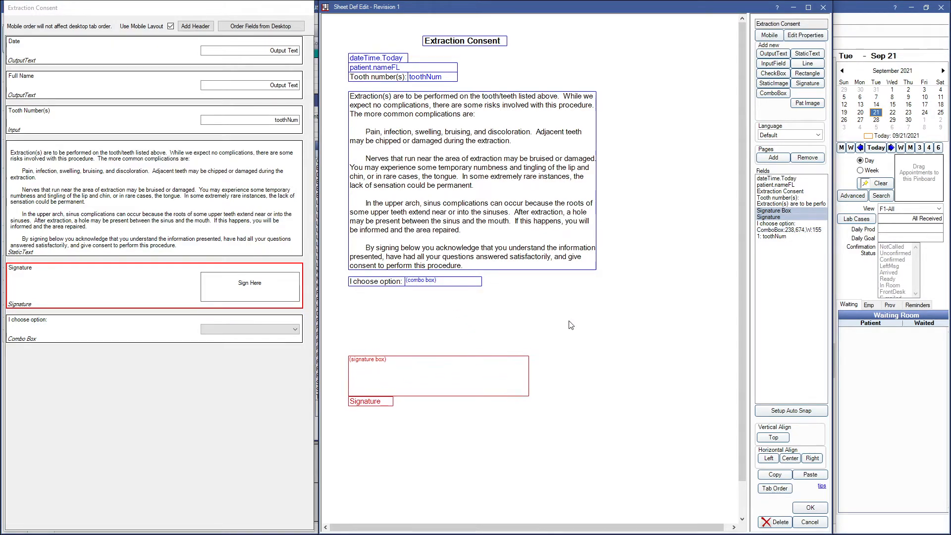
pyautogui.hotkey('shift', 'Up')
pyautogui.hotkey('shift', 'Up')
pyautogui.hotkey('shift', 'Up')
pyautogui.hotkey('shift', 'Up')
pyautogui.hotkey('shift', 'Up')
pyautogui.hotkey('shift', 'Up')
pyautogui.hotkey('shift', 'Down')
pyautogui.hotkey('shift', 'Down')
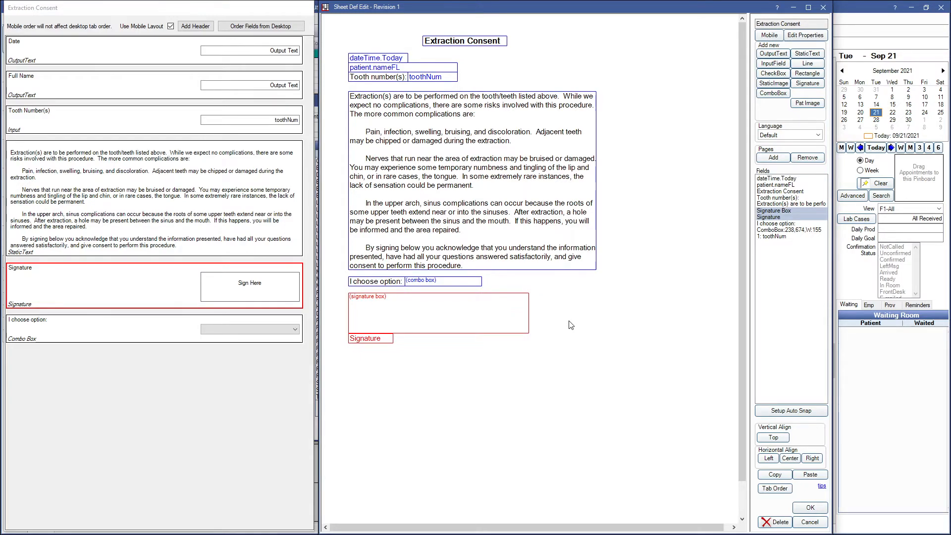
# Move the combo box alone off its row, up over the last lines of the consent paragraph.
pyautogui.click(556, 346)
pyautogui.moveTo(440, 282); pyautogui.dragTo(444, 258)
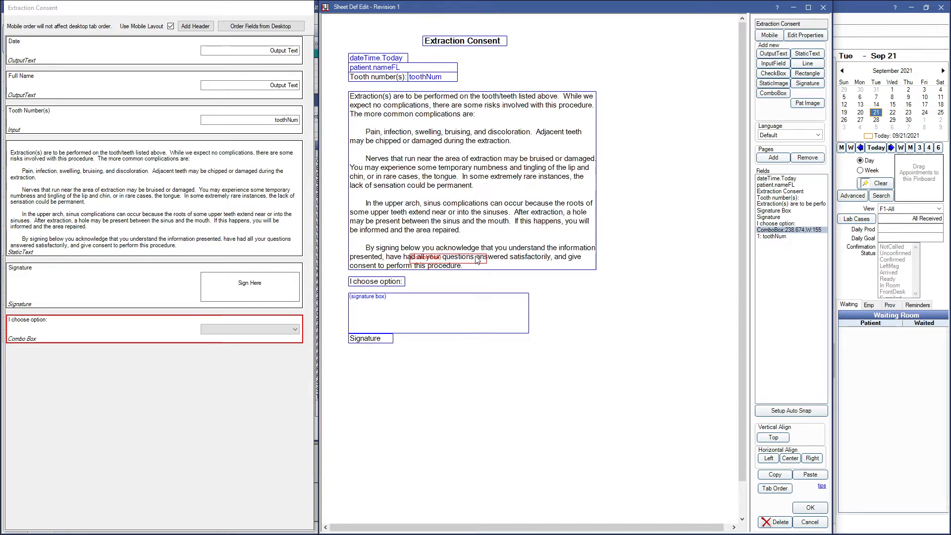
# Nudge the combo box back down and left until it sits flush beside the "I choose option:" label.
pyautogui.hotkey('shift', 'Down')
pyautogui.hotkey('shift', 'Down')
pyautogui.hotkey('shift', 'Down')
pyautogui.hotkey('shift', 'Down')
pyautogui.hotkey('shift', 'Down')
pyautogui.hotkey('shift', 'Down')
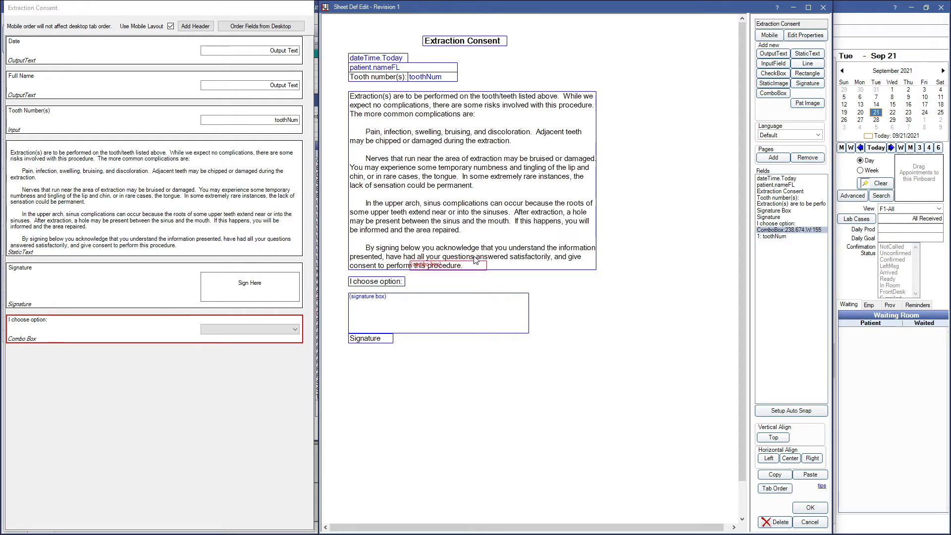
pyautogui.hotkey('shift', 'Left')
pyautogui.press('Left')
pyautogui.press('Left')
pyautogui.press('Left')
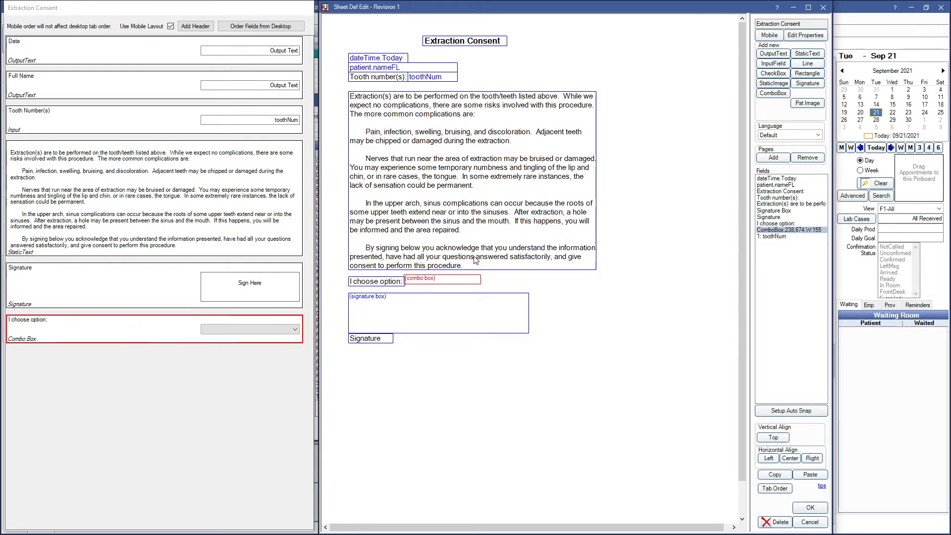
pyautogui.press('Down')
pyautogui.press('Down')
pyautogui.press('Down')
pyautogui.press('Down')
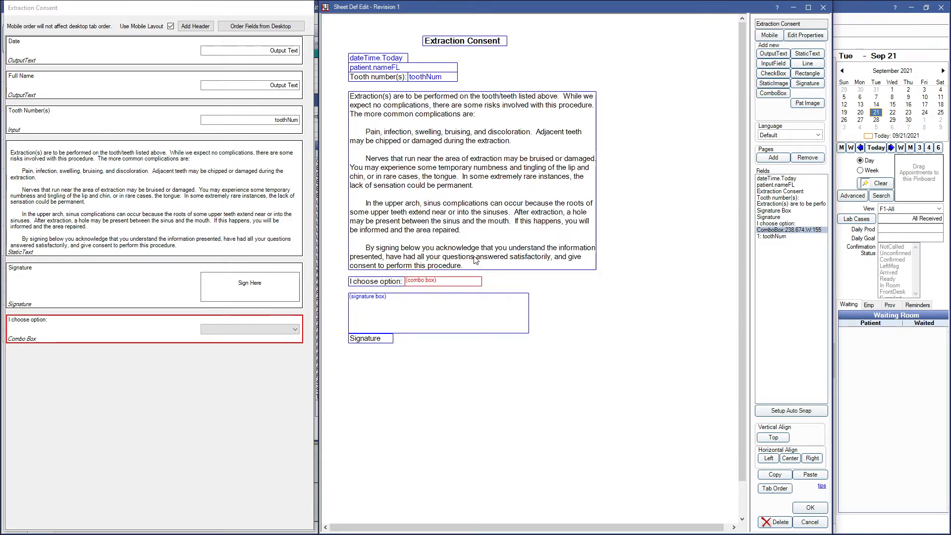
pyautogui.press('Right')
# Save the Extraction Consent sheet layout and close the sheet definitions window.
pyautogui.click(812, 509)
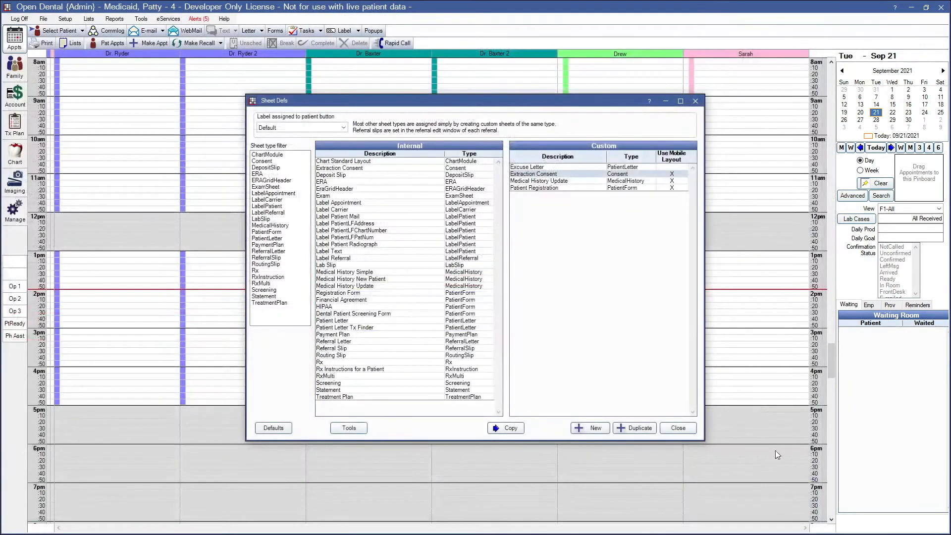
pyautogui.click(678, 428)
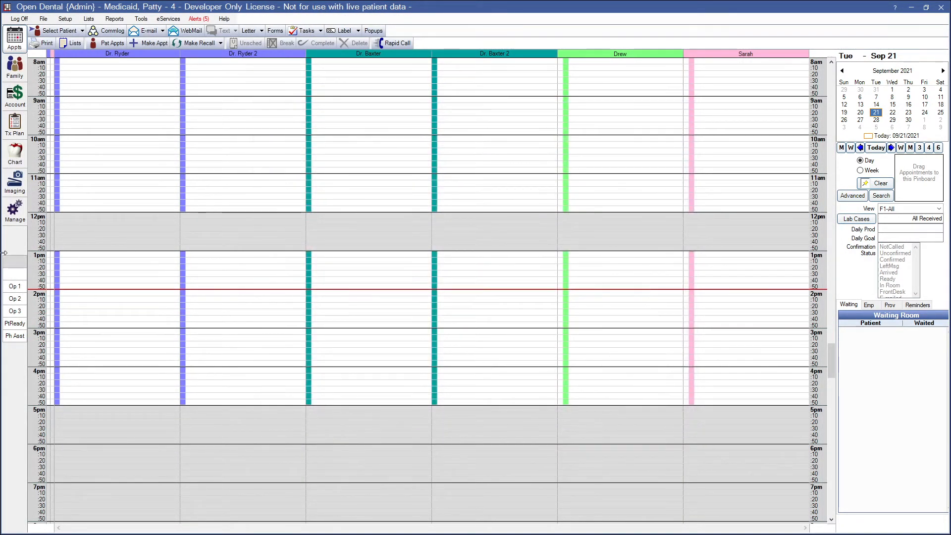
# Open a fillable Extraction Consent form from the current patient's chart.
pyautogui.click(17, 156)
pyautogui.click(245, 43)
pyautogui.click(249, 57)
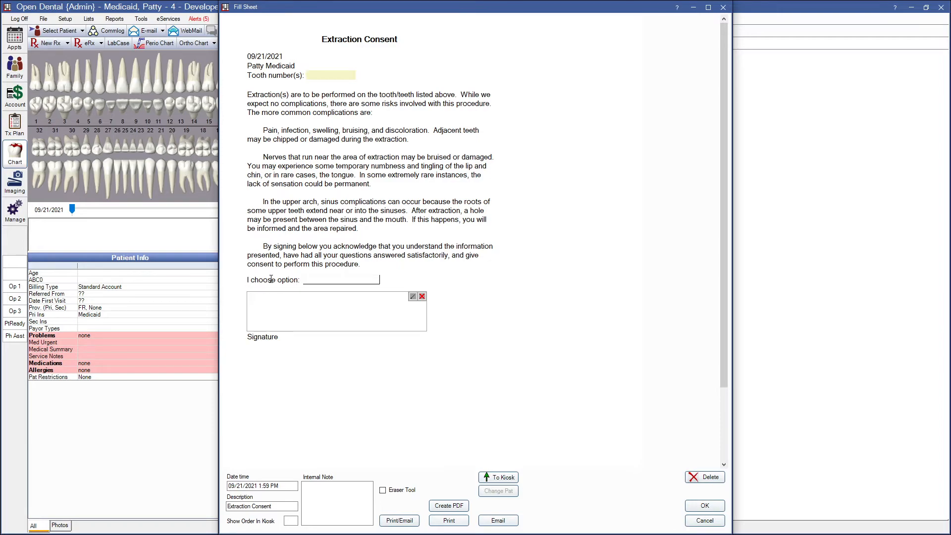
# Check the "I choose option:" choices and the date line on the form, and close it without saving.
pyautogui.click(333, 280)
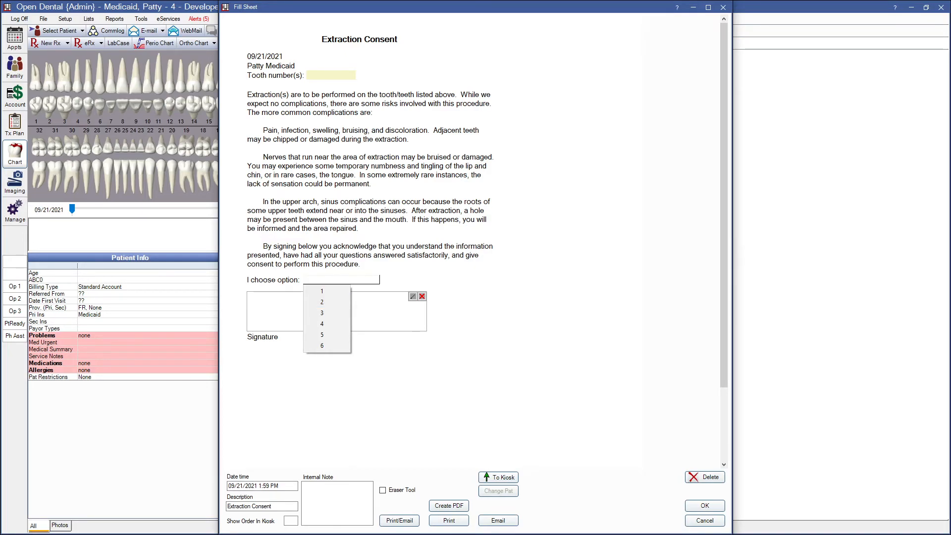
pyautogui.press('Escape')
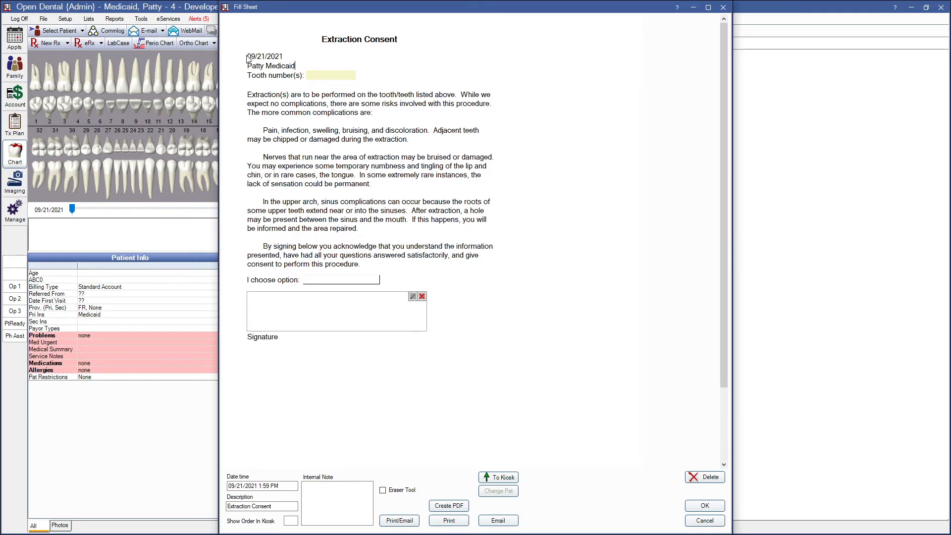
pyautogui.moveTo(247, 57); pyautogui.dragTo(283, 56)
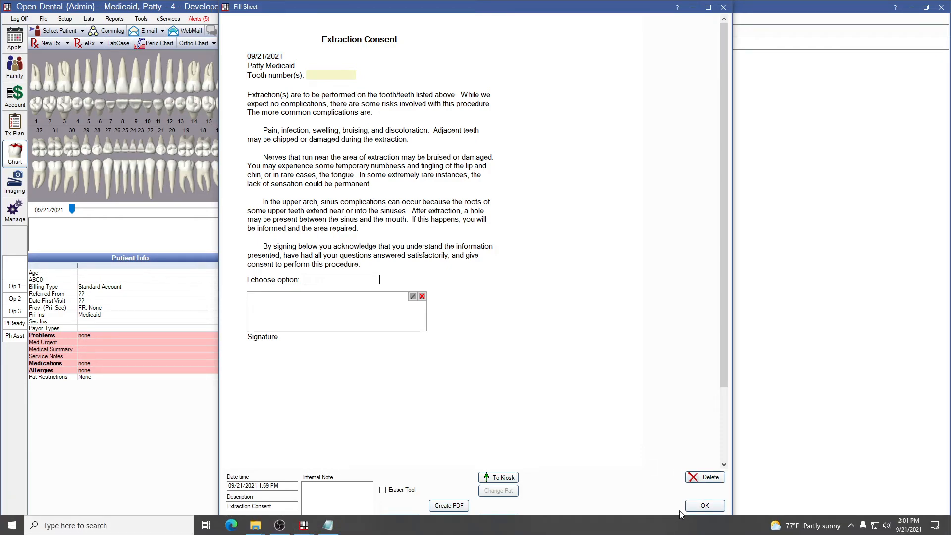
pyautogui.click(704, 521)
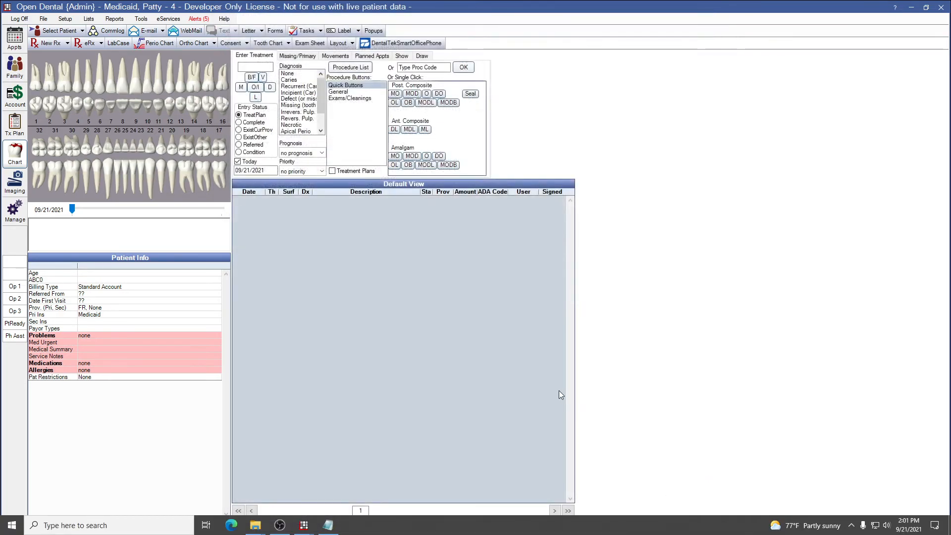
# Reopen the sheet definitions, view the custom Excuse Letter layout, and close it without saving.
pyautogui.click(65, 19)
pyautogui.click(94, 320)
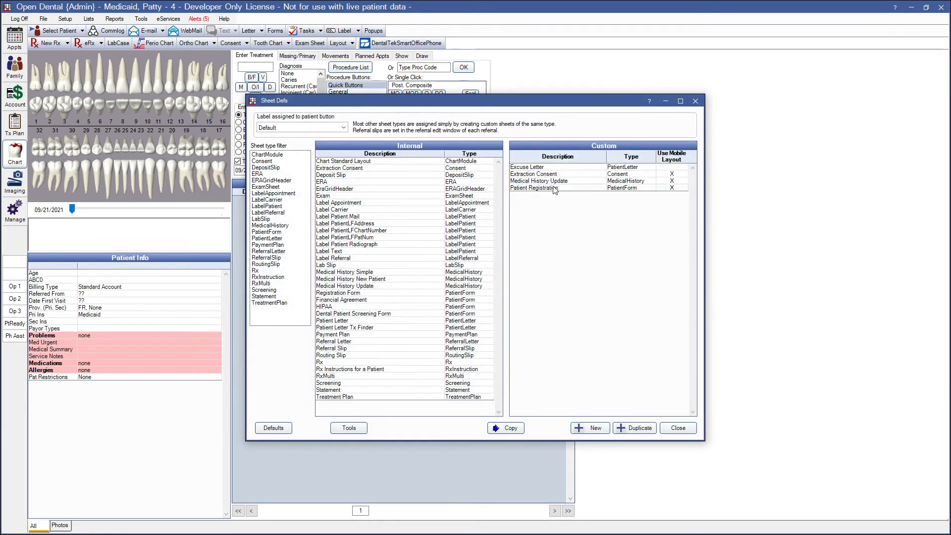
pyautogui.doubleClick(546, 166)
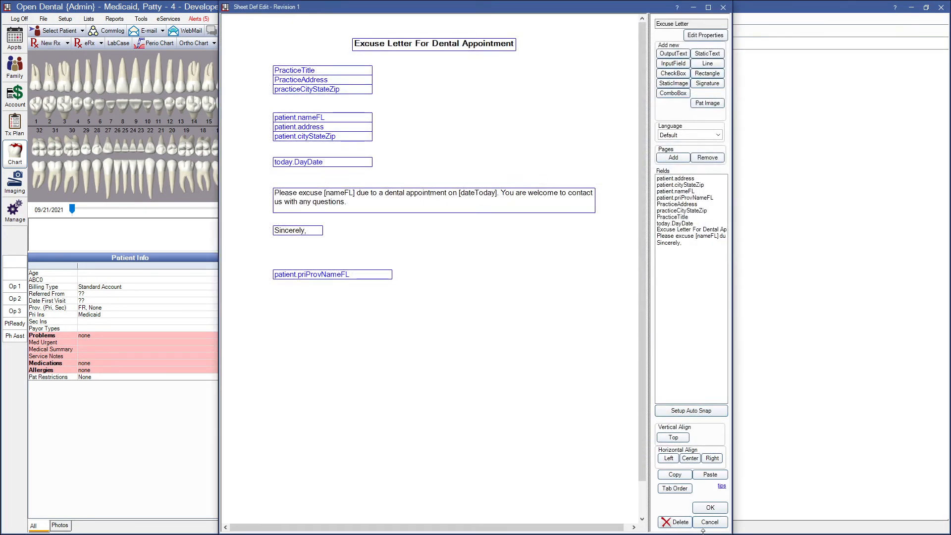
pyautogui.click(709, 521)
# Open the custom Extraction Consent sheet and select its dateTime.Today and patient.nameFL output fields one after the other.
pyautogui.doubleClick(545, 174)
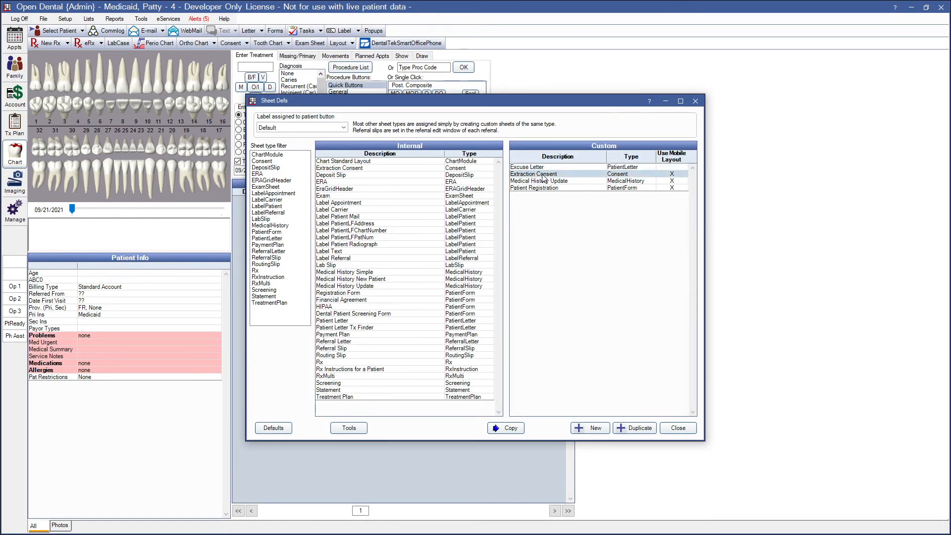
pyautogui.click(377, 58)
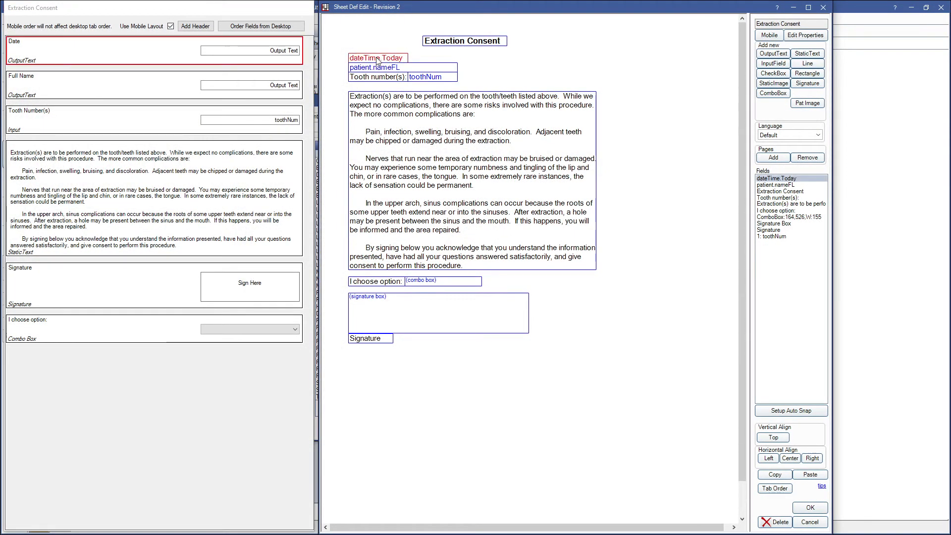
pyautogui.click(372, 67)
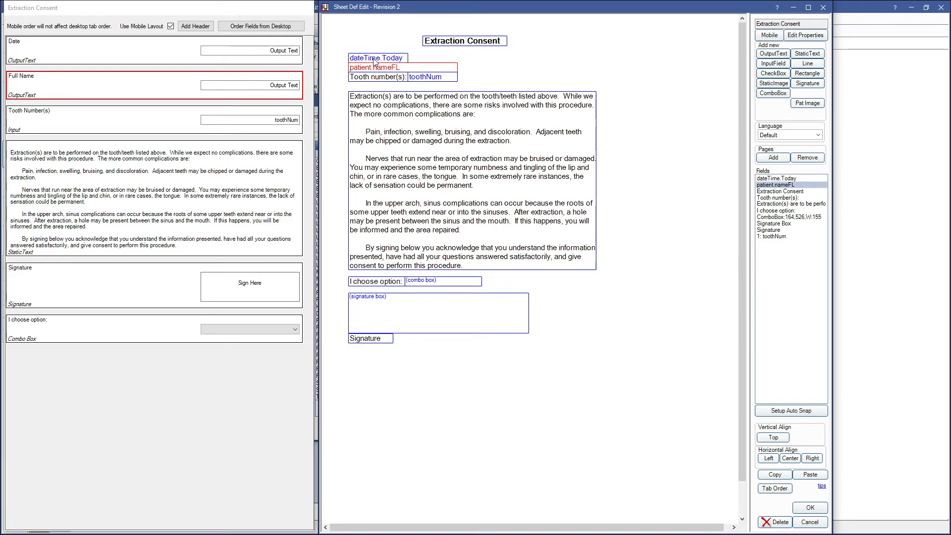